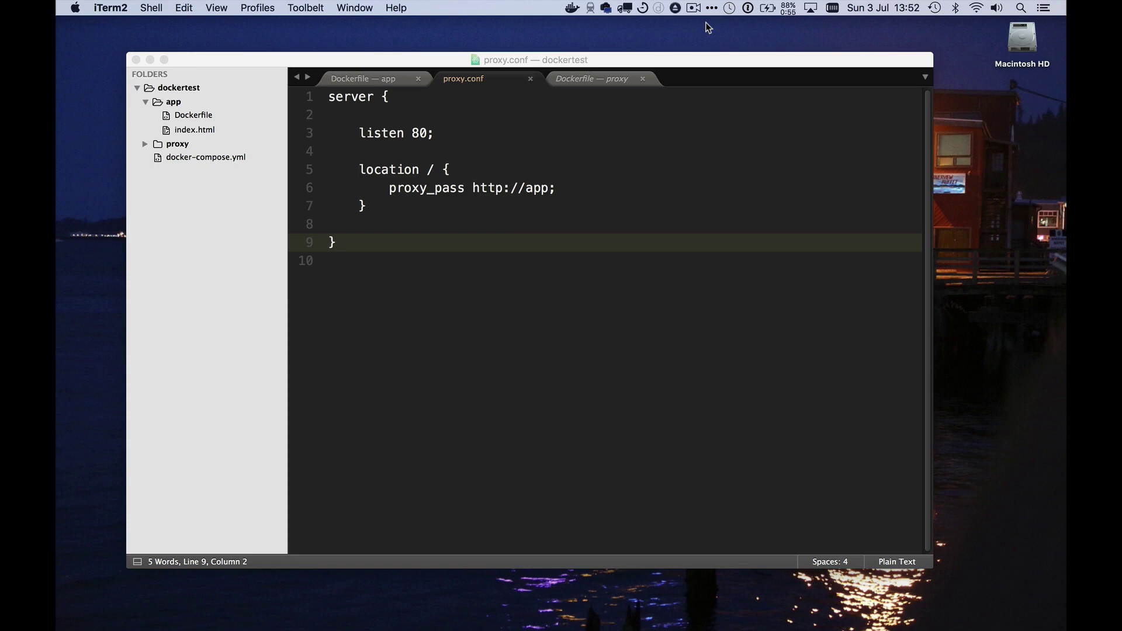
Confirm Docker is running, check the app Dockerfile's nginx:alpine base and COPY line, and open index.html
click(573, 9)
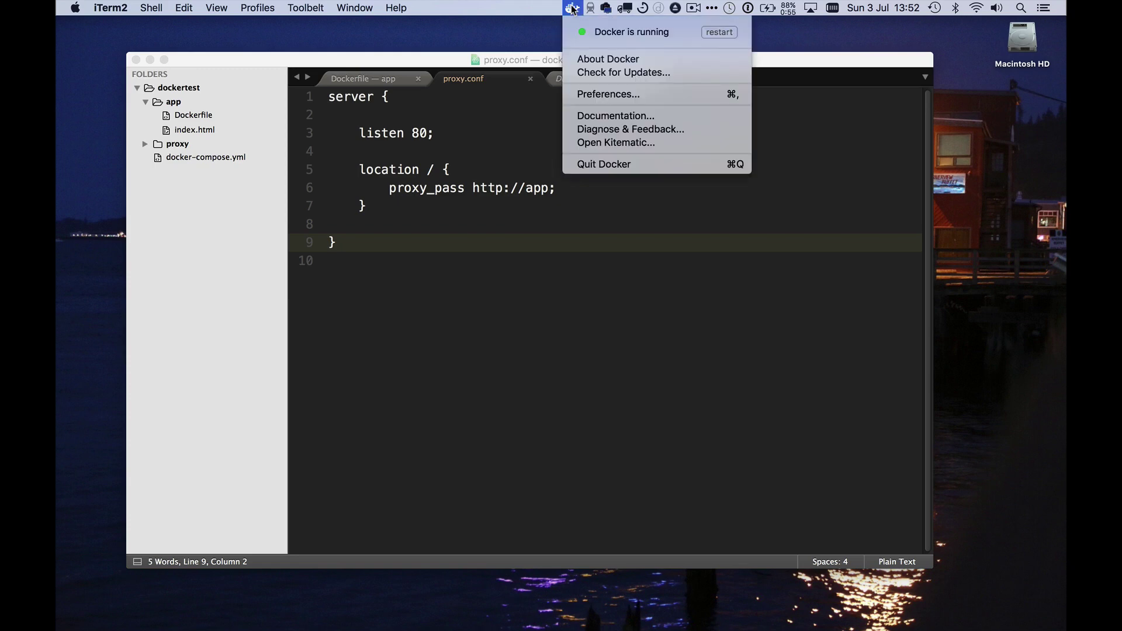
click(528, 31)
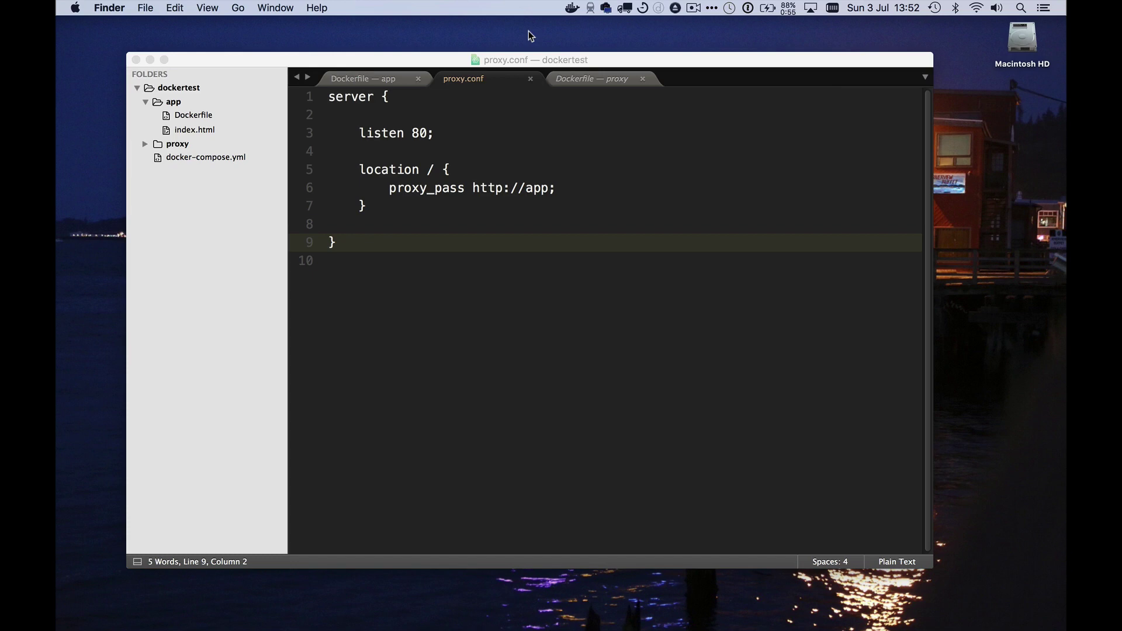
click(530, 83)
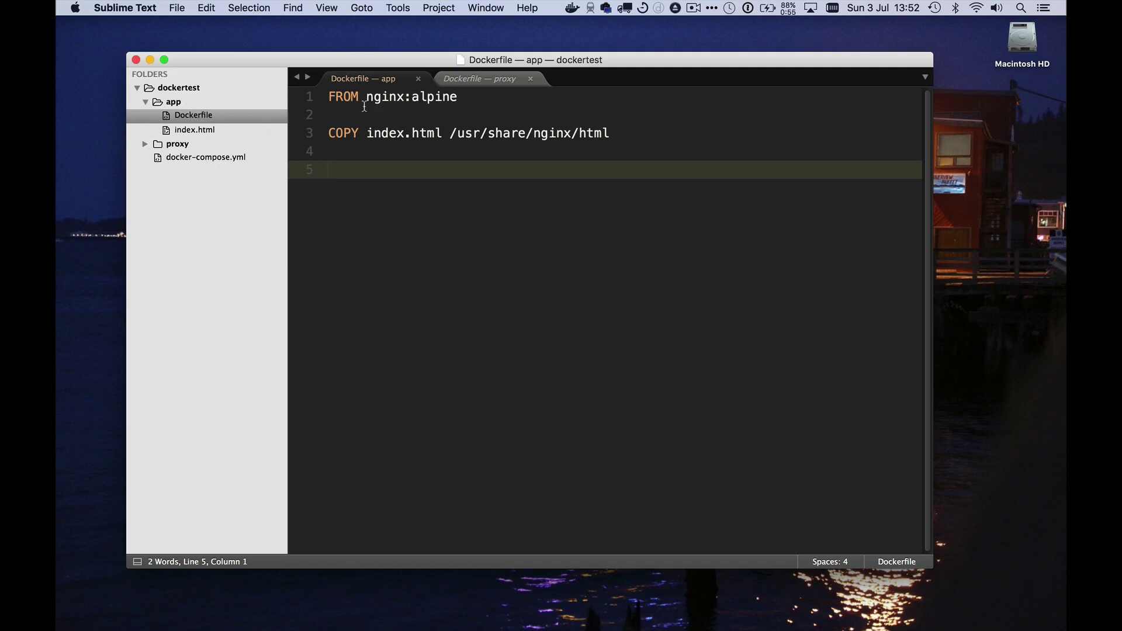
drag(365, 99, 409, 98)
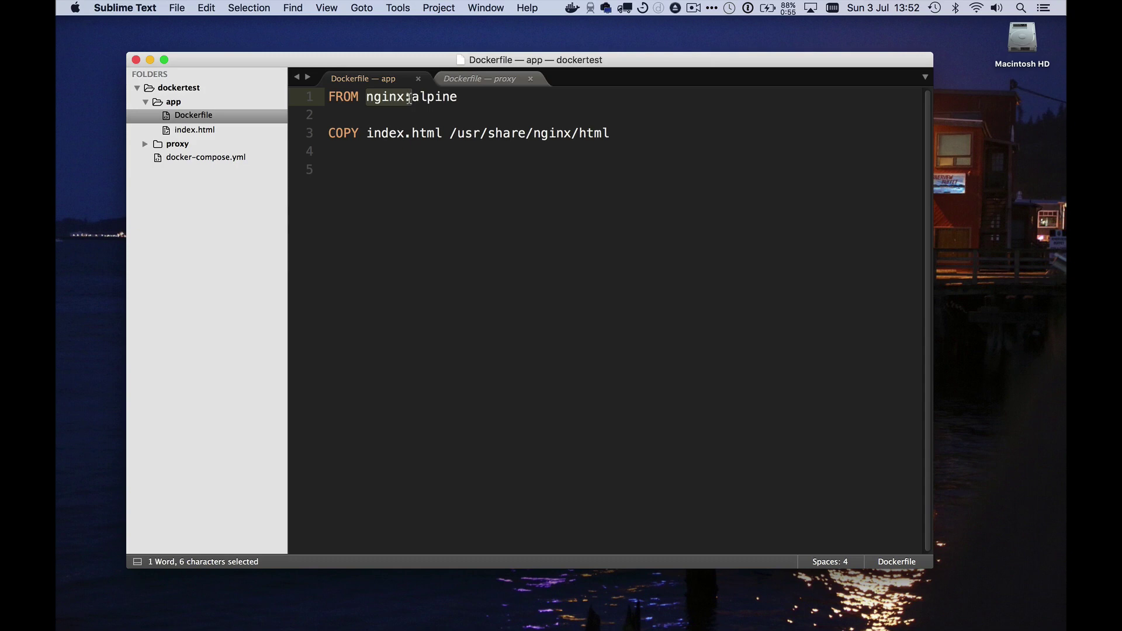
drag(408, 99, 459, 97)
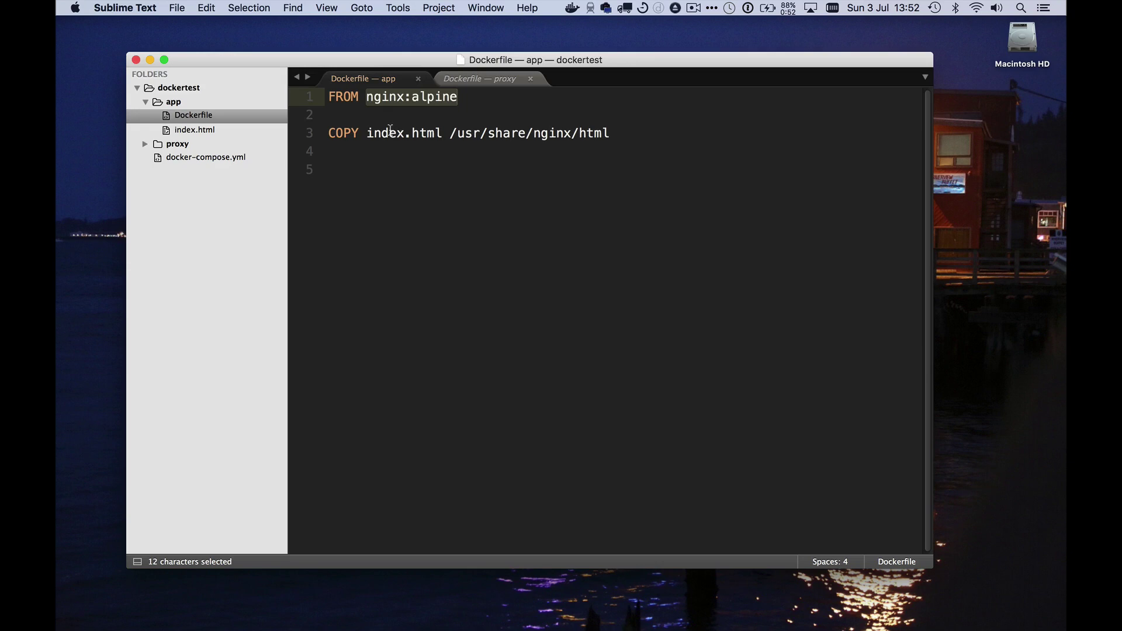
click(388, 133)
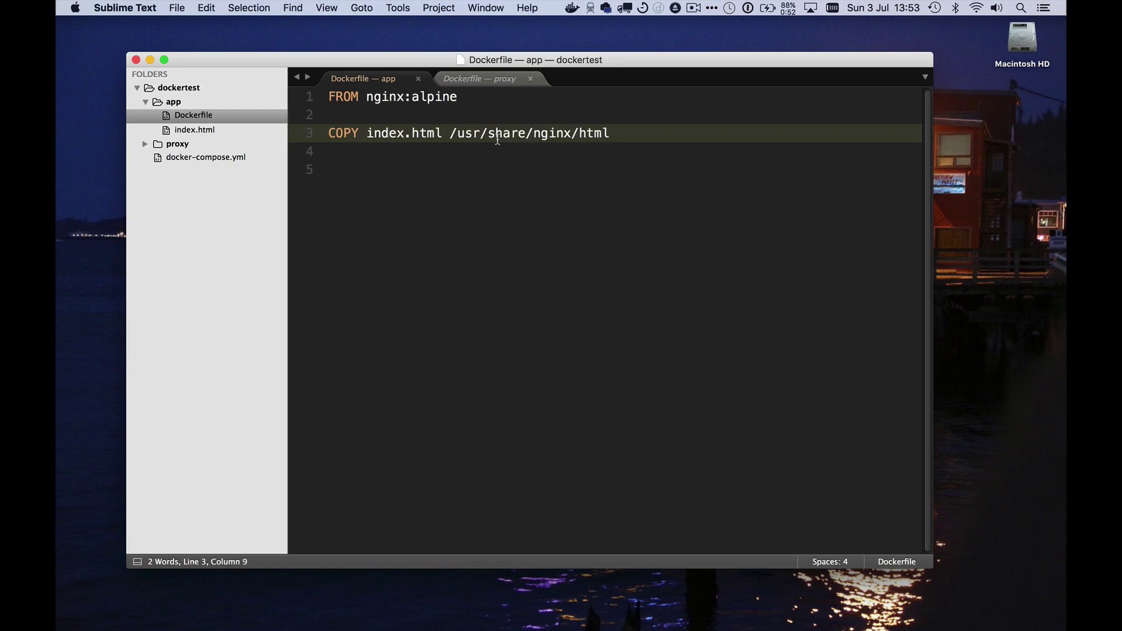
click(218, 125)
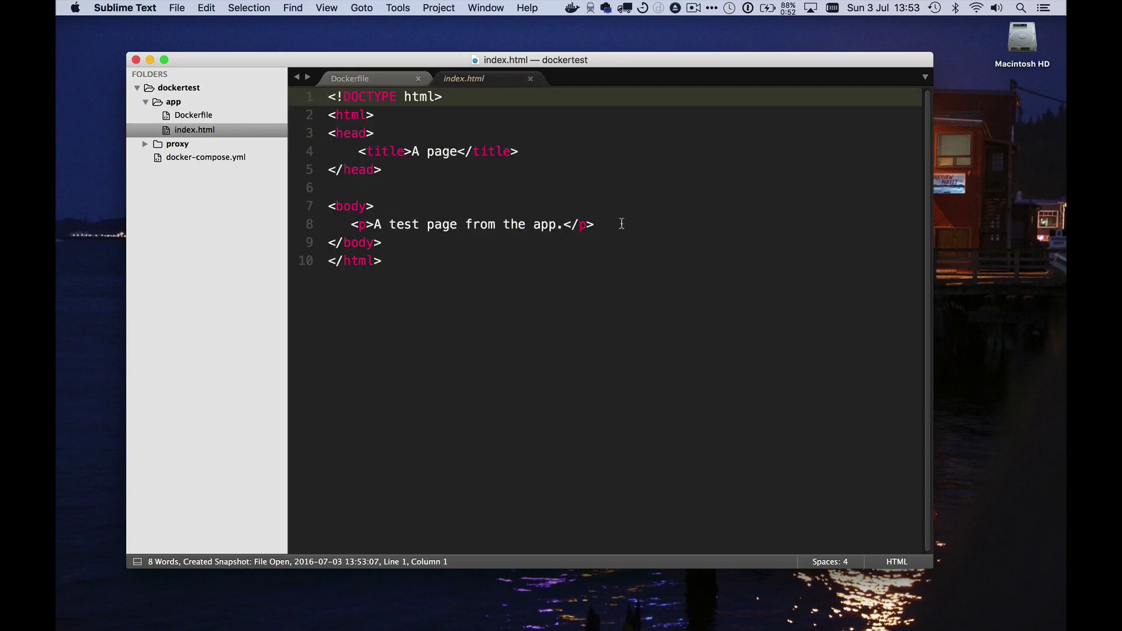
mouse_move(614, 627)
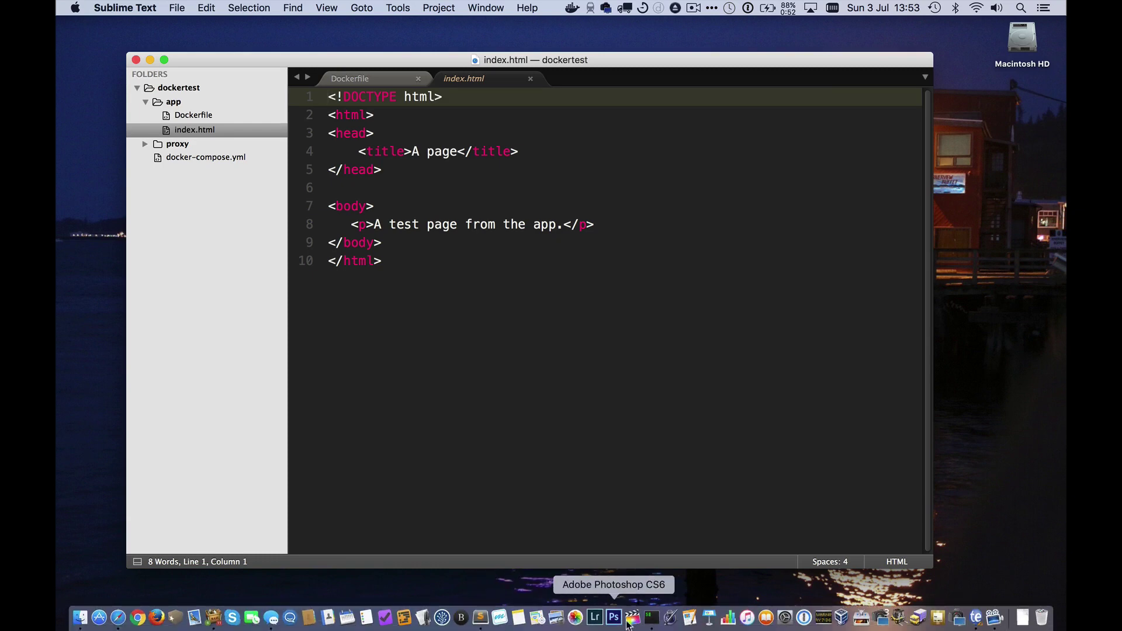
Run cd app, docker build -t app ., then docker run -p 9000:80 app
click(651, 624)
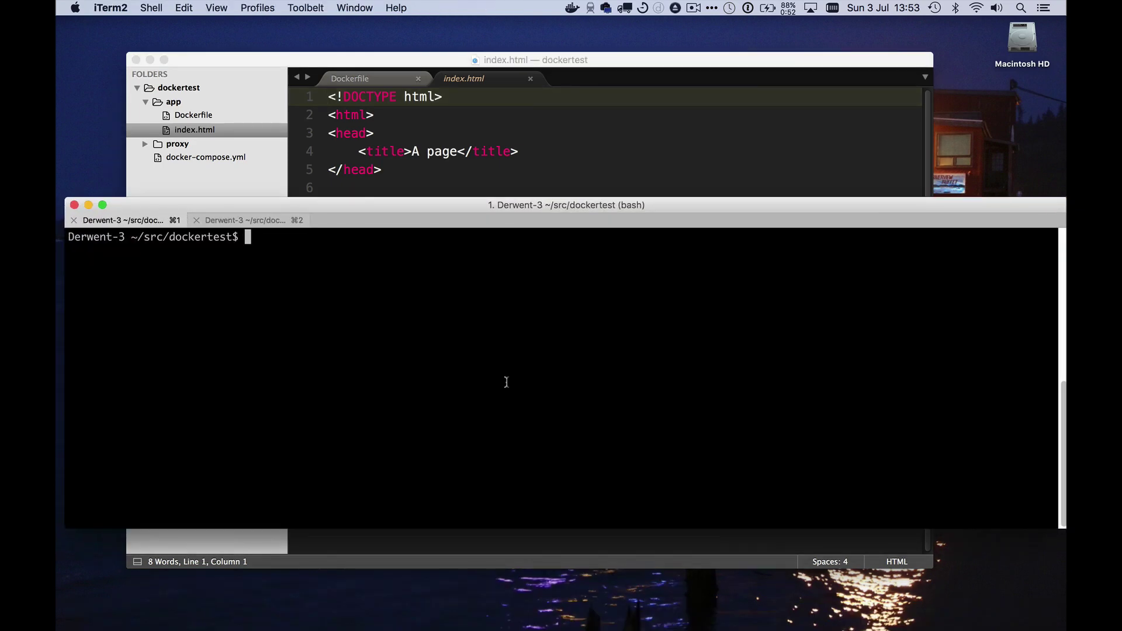
text(cd app)
key(Return)
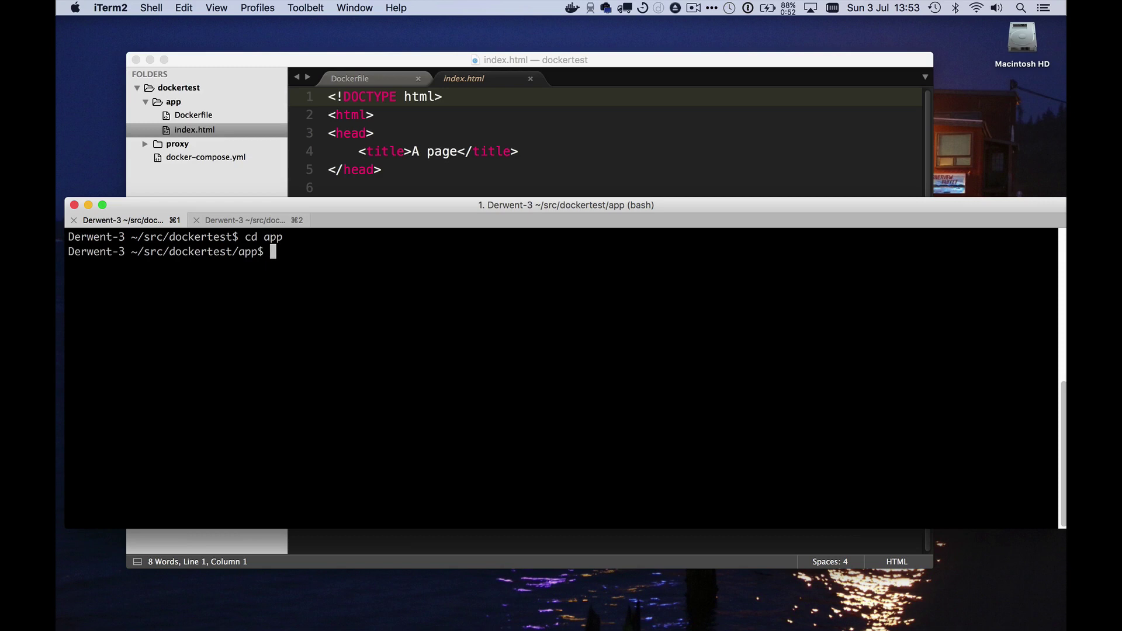
text(docker )
text(build )
text(-t app )
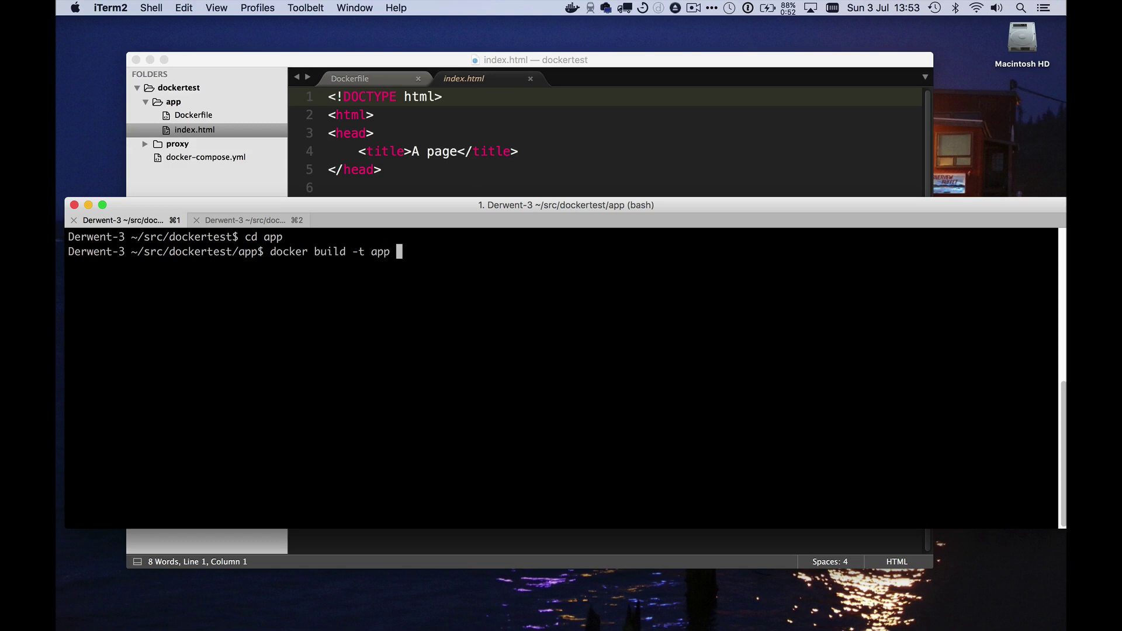
text(.)
key(Return)
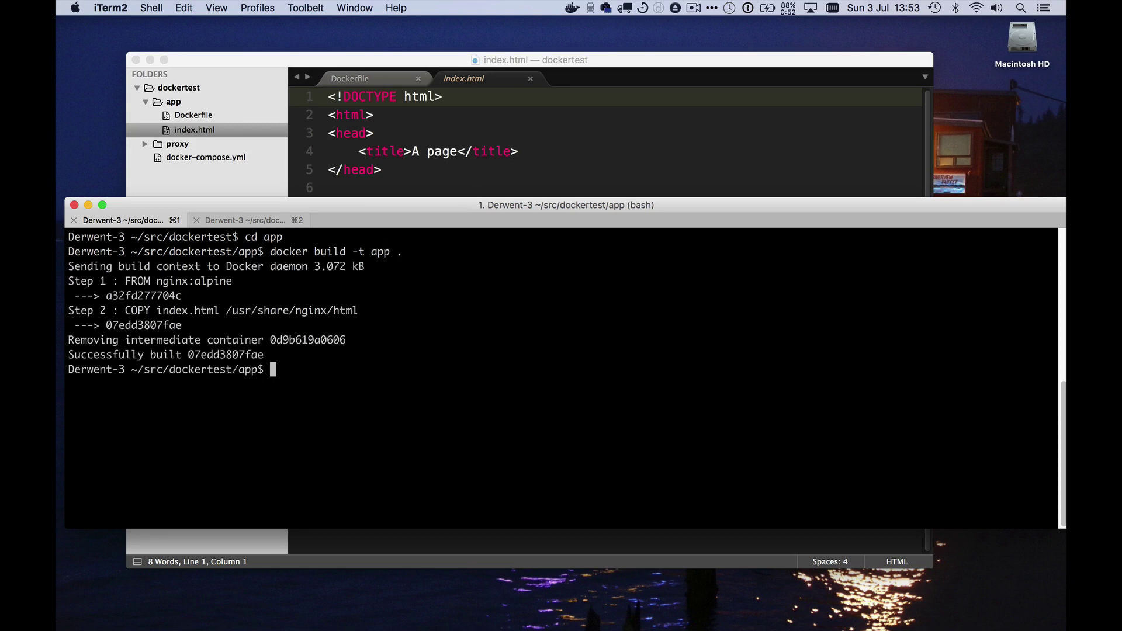
text(docker )
text(run )
text(app)
key(Left)
key(Left)
key(Left)
text(-)
text(p 9000)
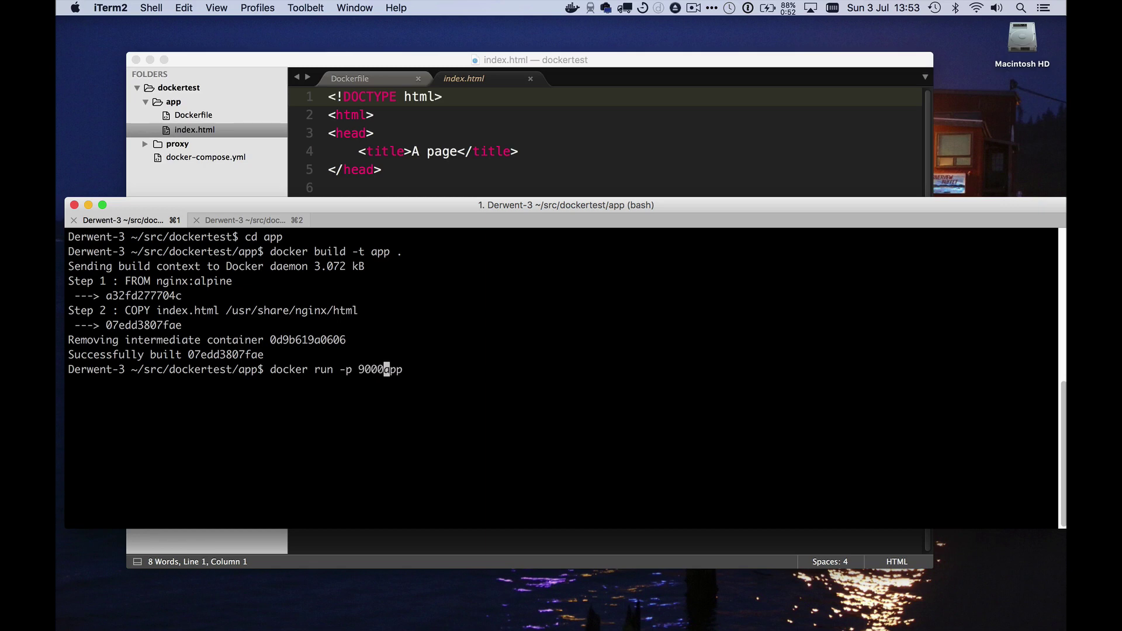
text(:80)
key(Return)
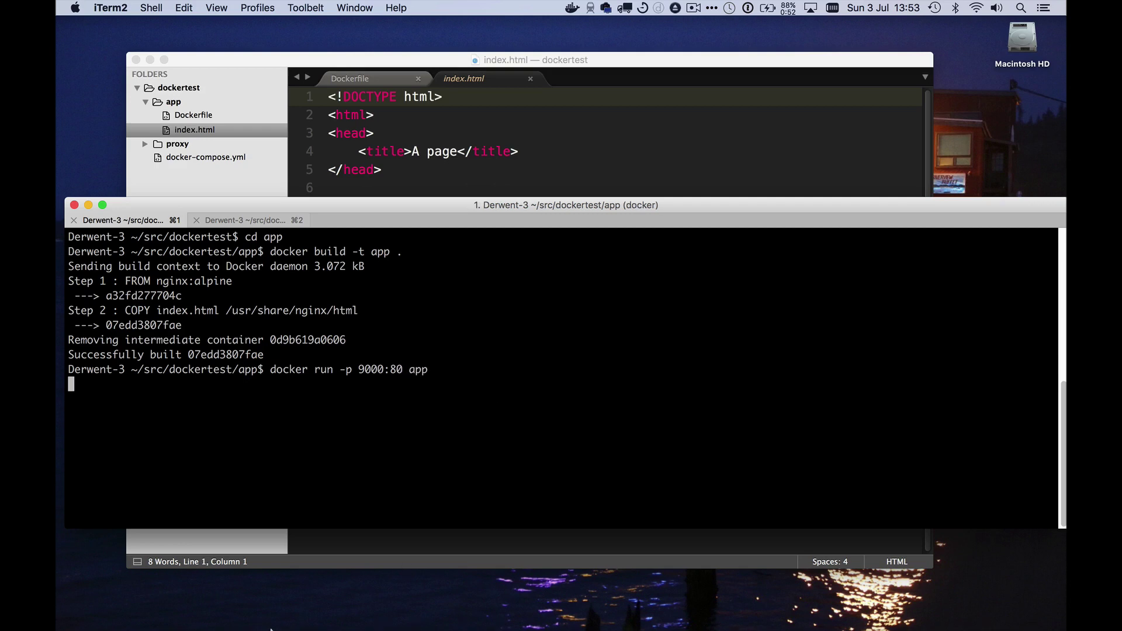
Load localhost:9000 in Safari to show the app's test page
mouse_move(272, 628)
click(118, 617)
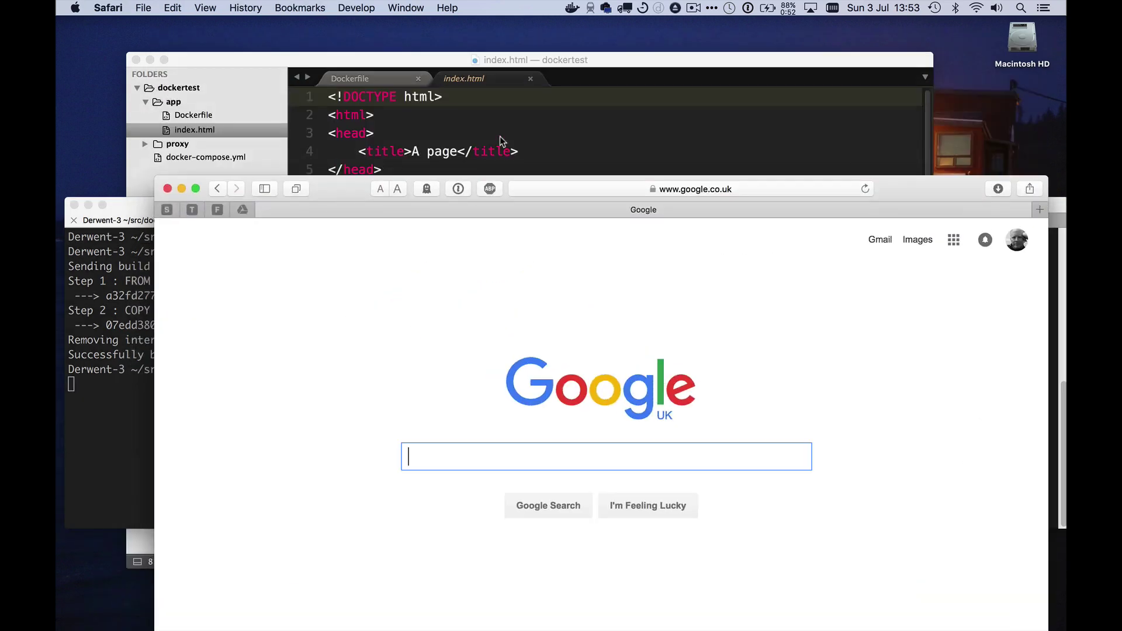
click(644, 192)
key(BackSpace)
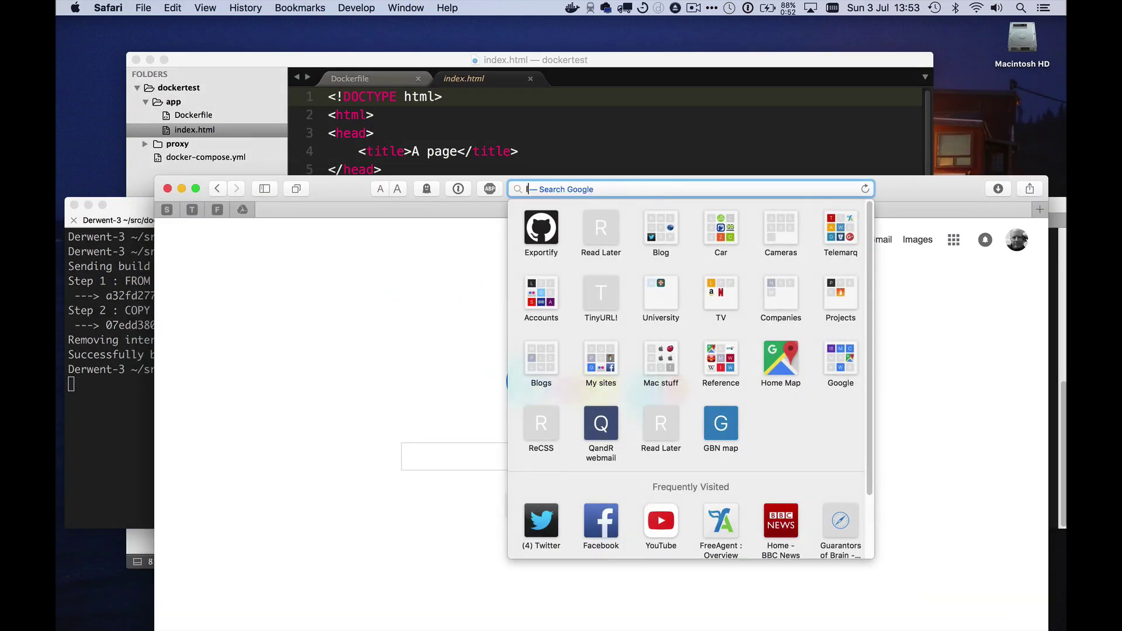
text(localhost)
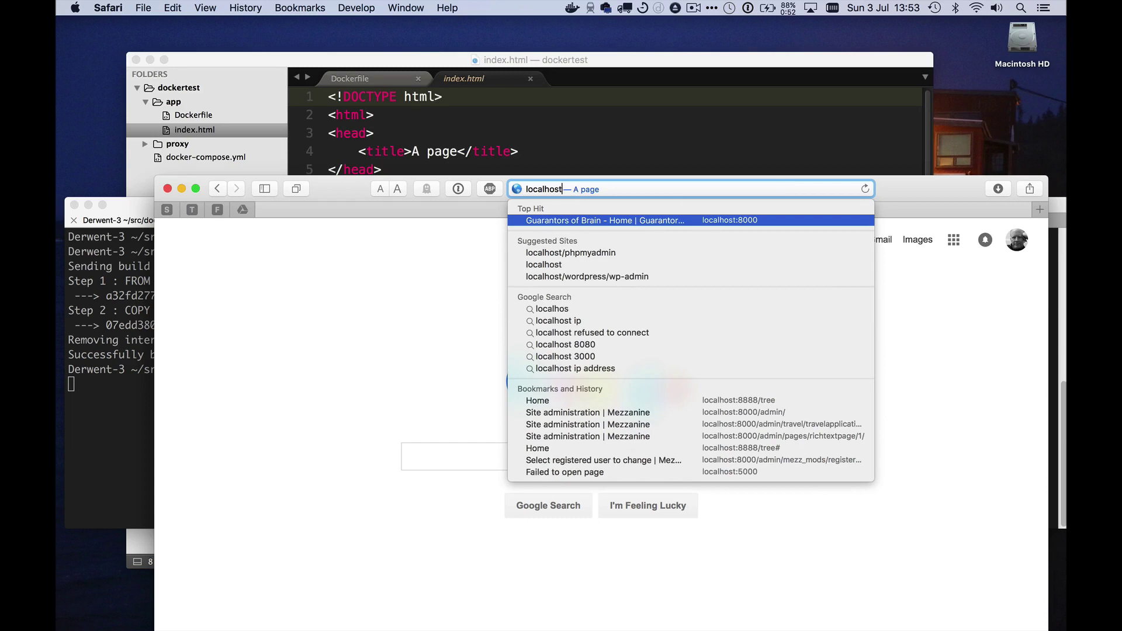
text(:9000)
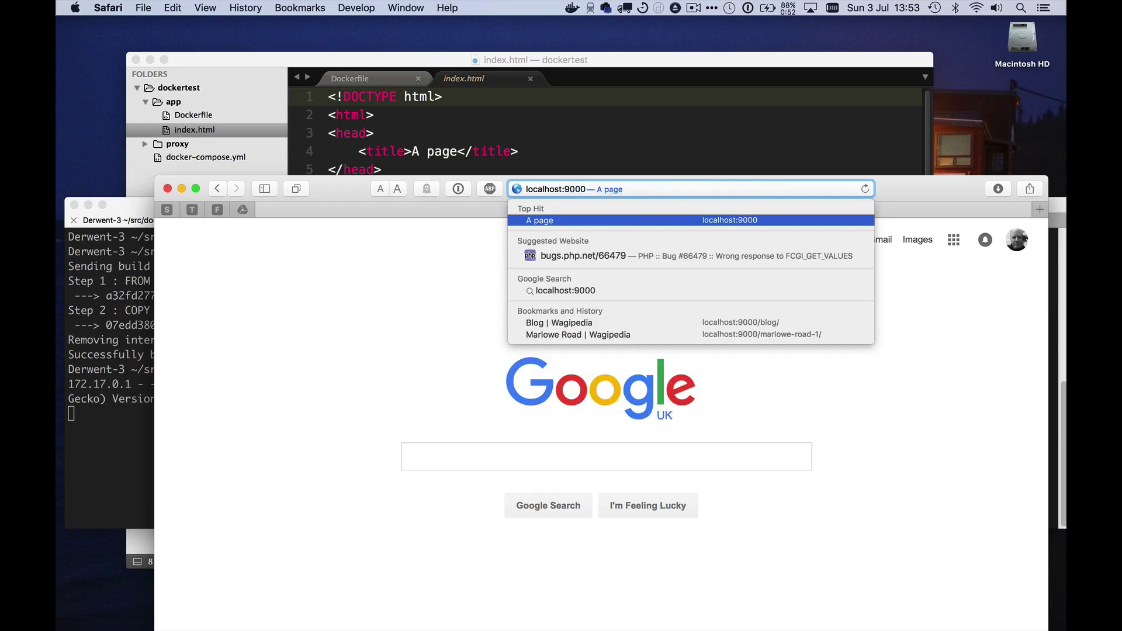
key(Return)
Check the request in the terminal log, then stop the app container with Ctrl+C
mouse_move(359, 183)
mouse_down()
mouse_move(409, 122)
mouse_move(392, 92)
mouse_up()
click(123, 405)
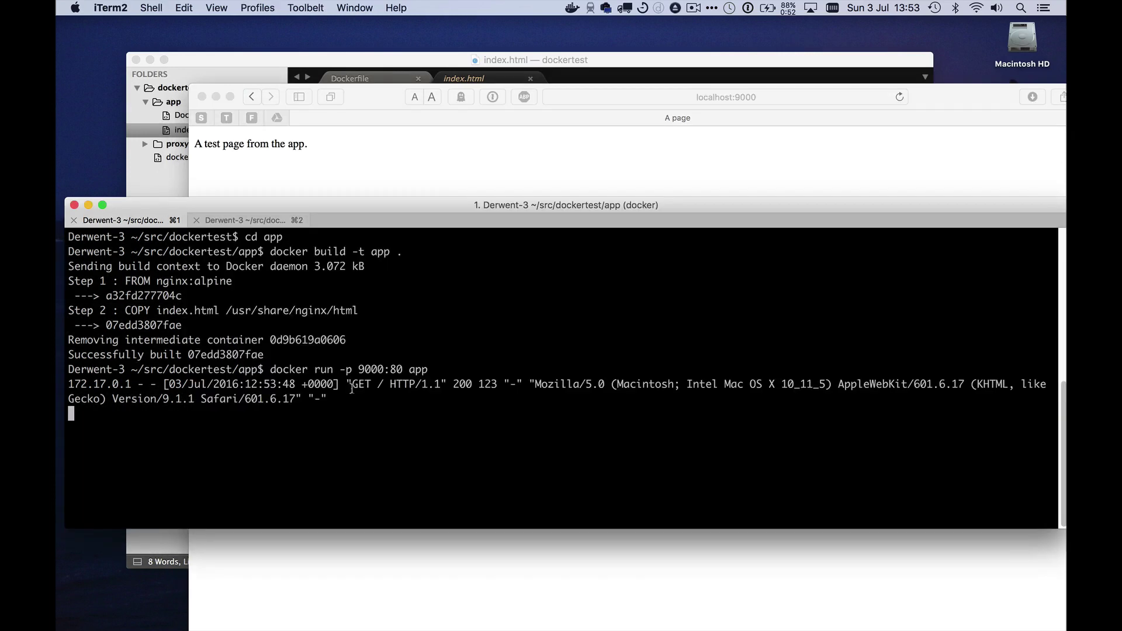
click(505, 166)
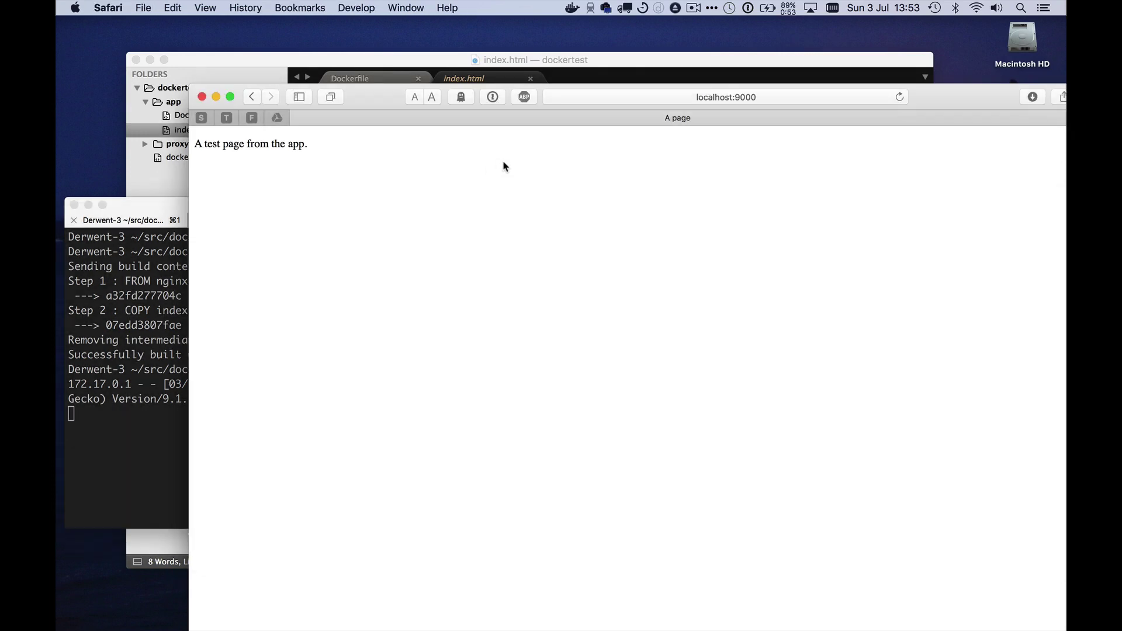
click(143, 426)
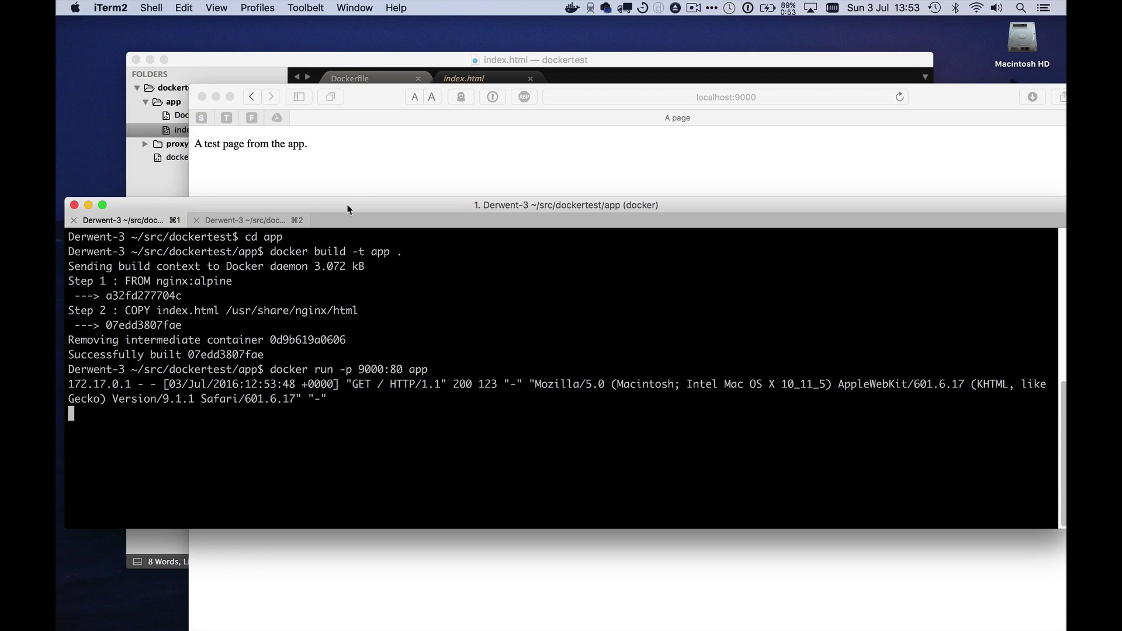
key(ctrl+c)
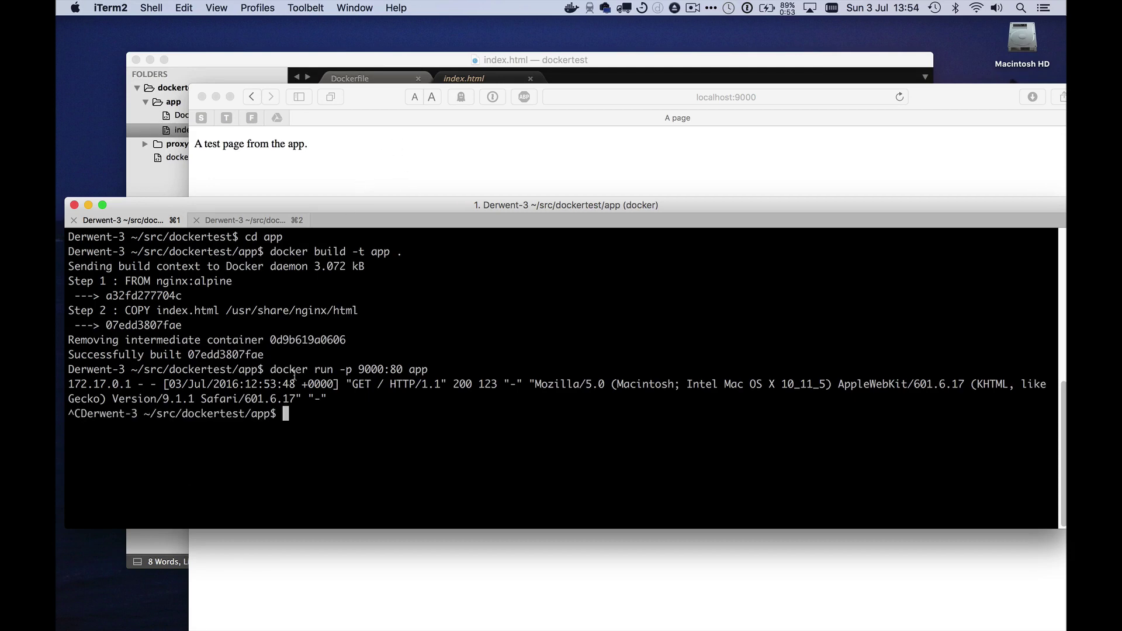
Review proxy/Dockerfile's nginx:alpine base, rm command and proxy.conf COPY line, then open proxy.conf
click(431, 61)
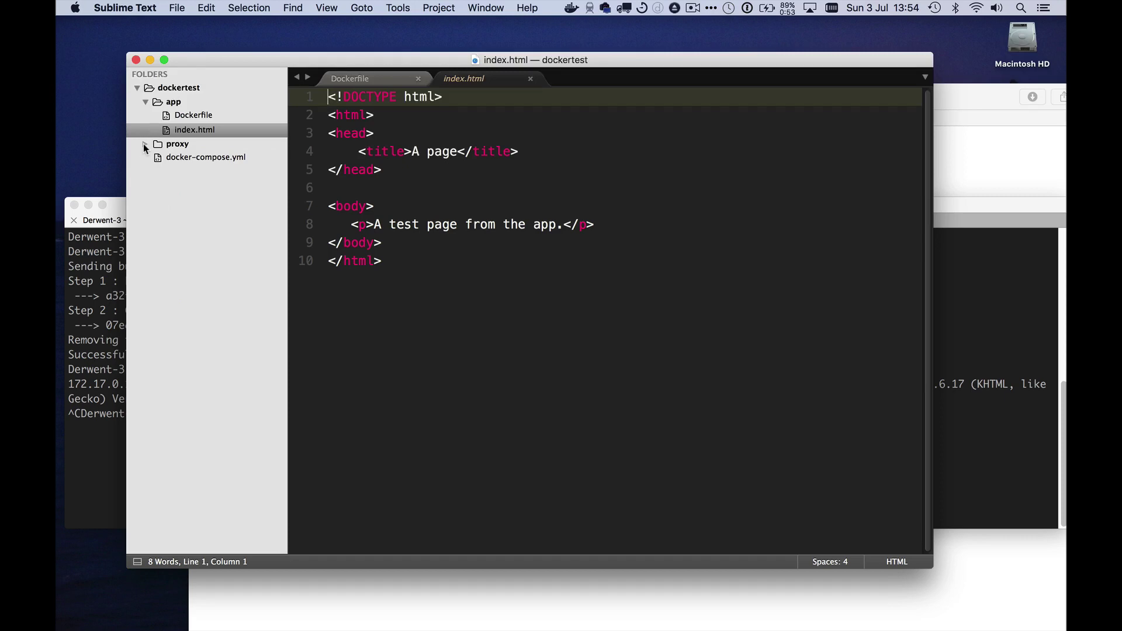
click(145, 144)
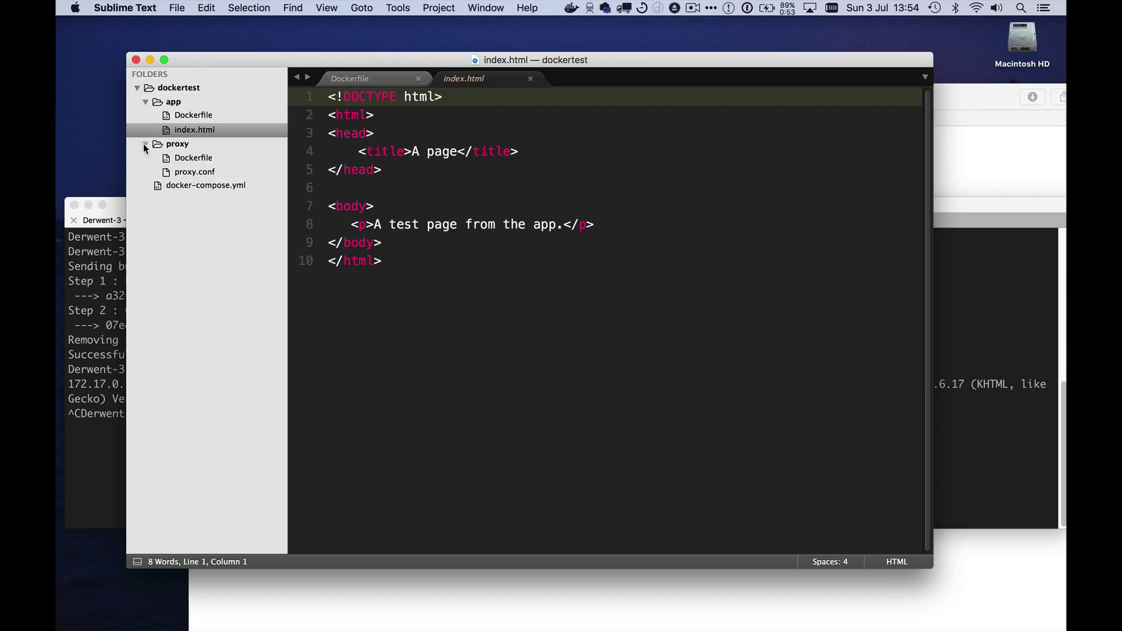
click(207, 160)
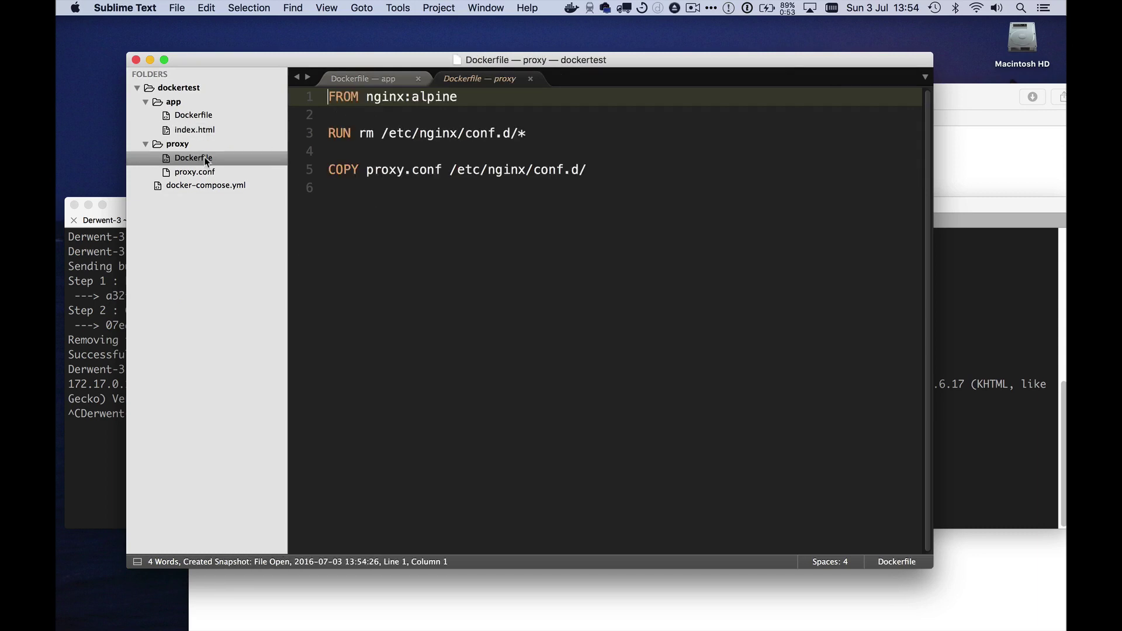
double_click(378, 97)
drag(377, 97, 446, 98)
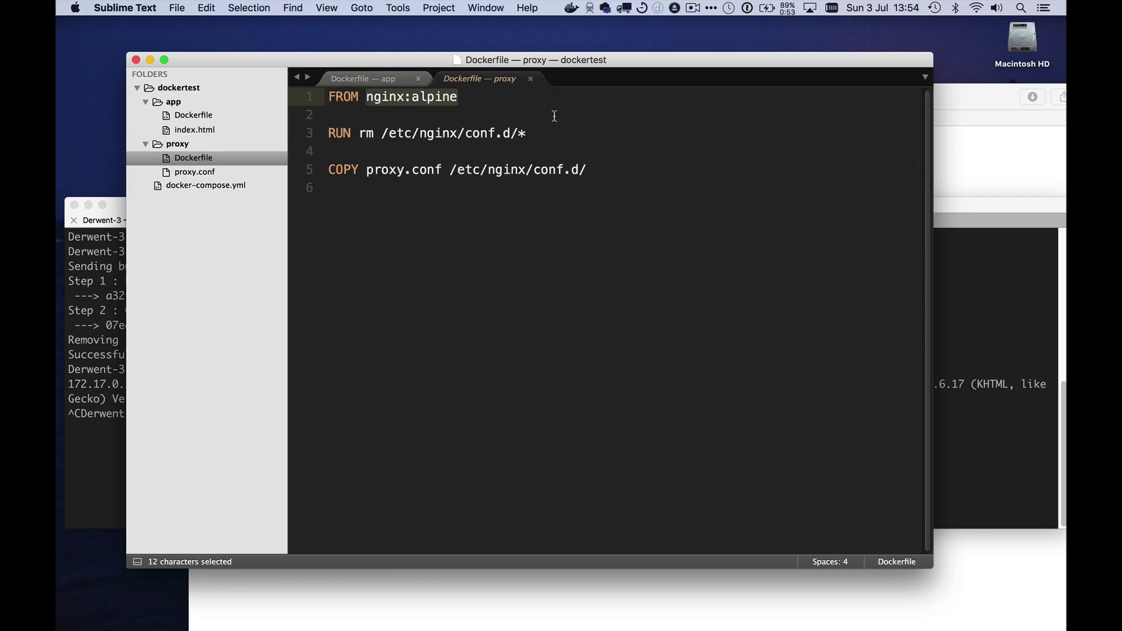
drag(360, 134, 531, 131)
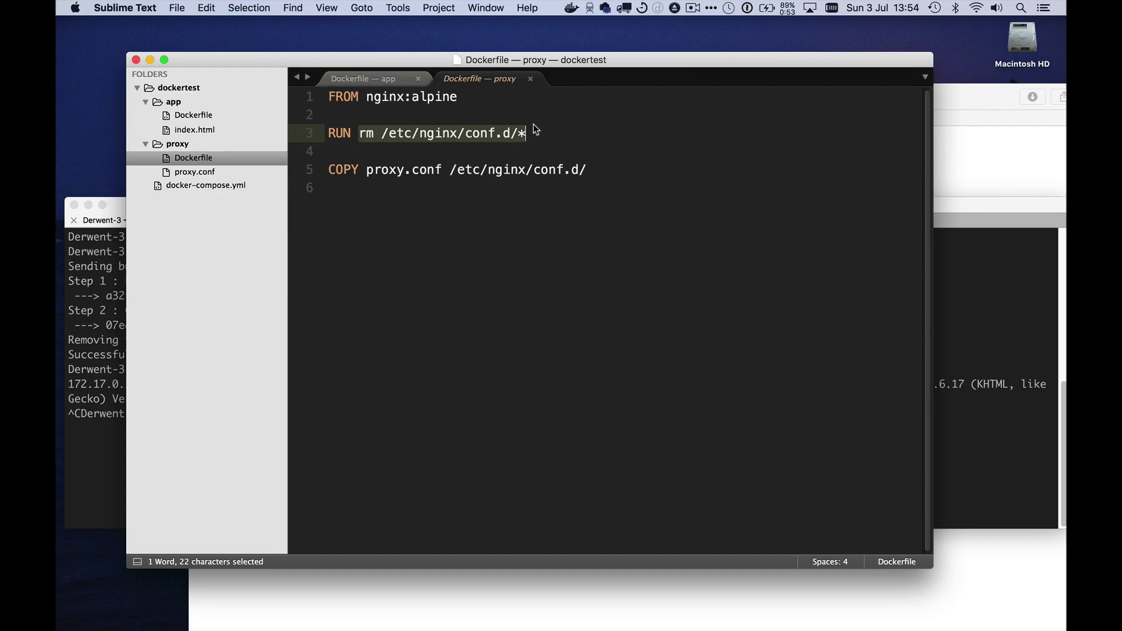
click(389, 169)
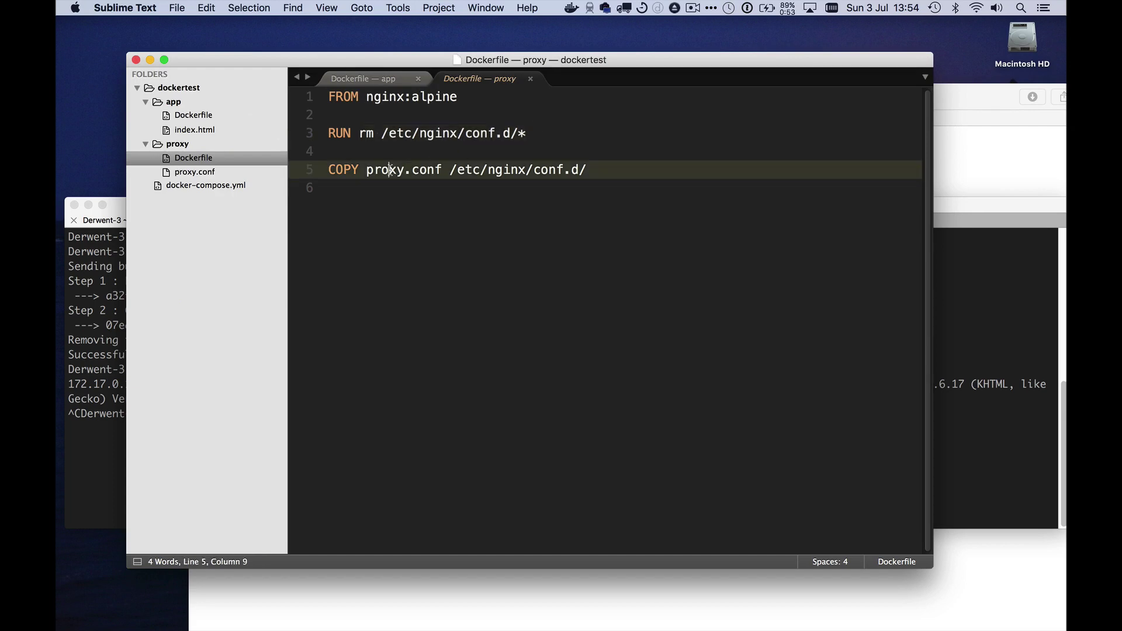
drag(390, 169, 439, 169)
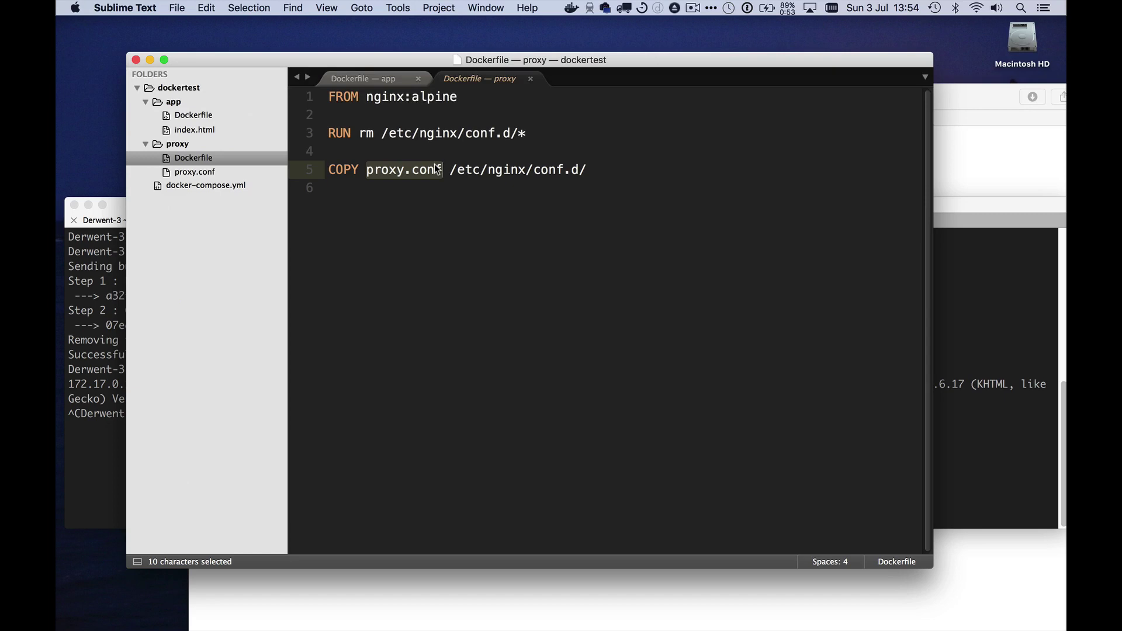
click(231, 172)
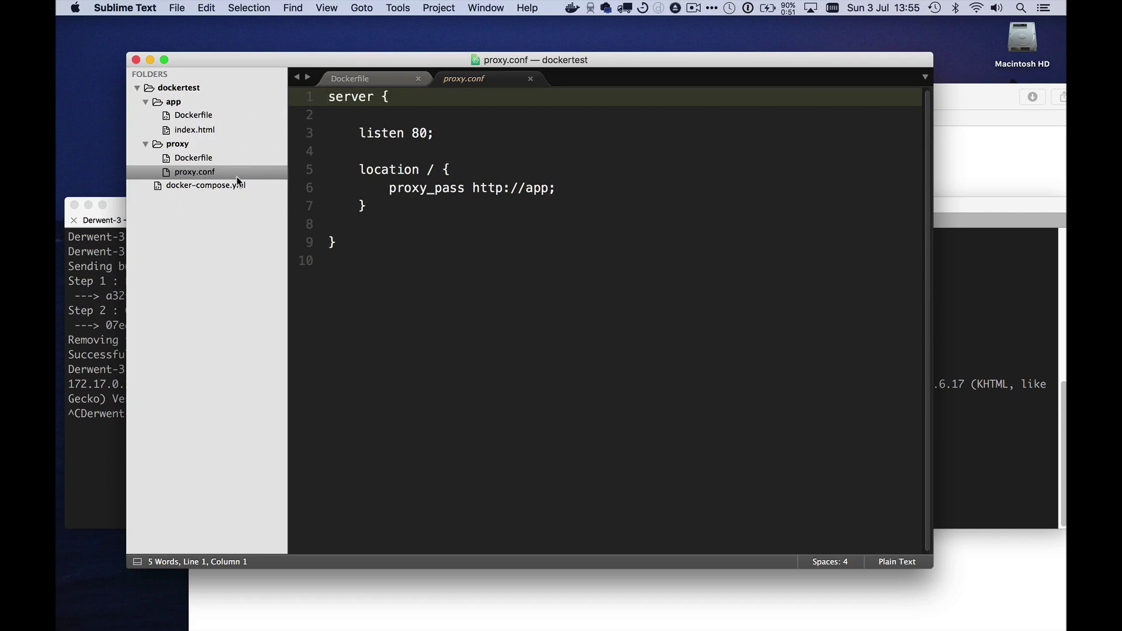
Open docker-compose.yml and highlight its version line and services heading
click(229, 187)
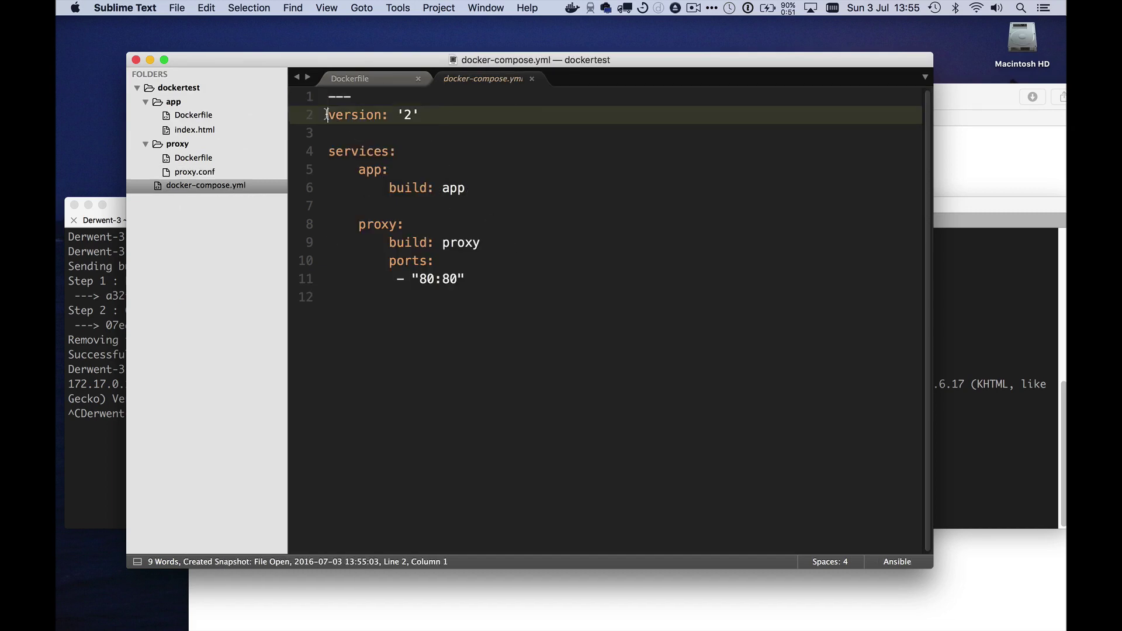
drag(328, 115, 421, 115)
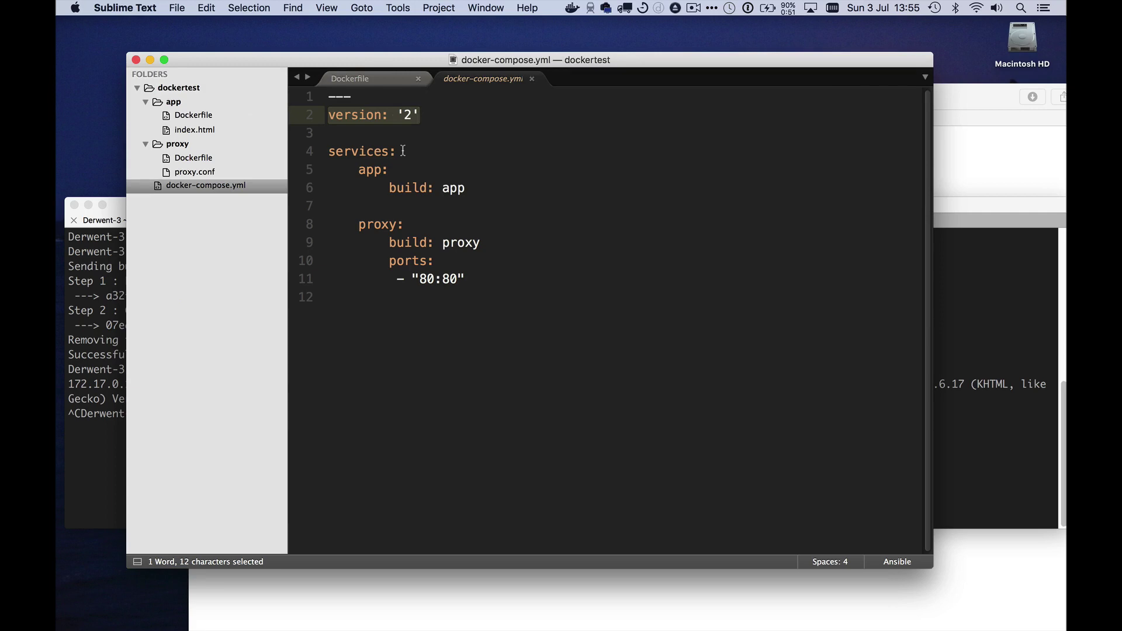
drag(403, 152, 329, 140)
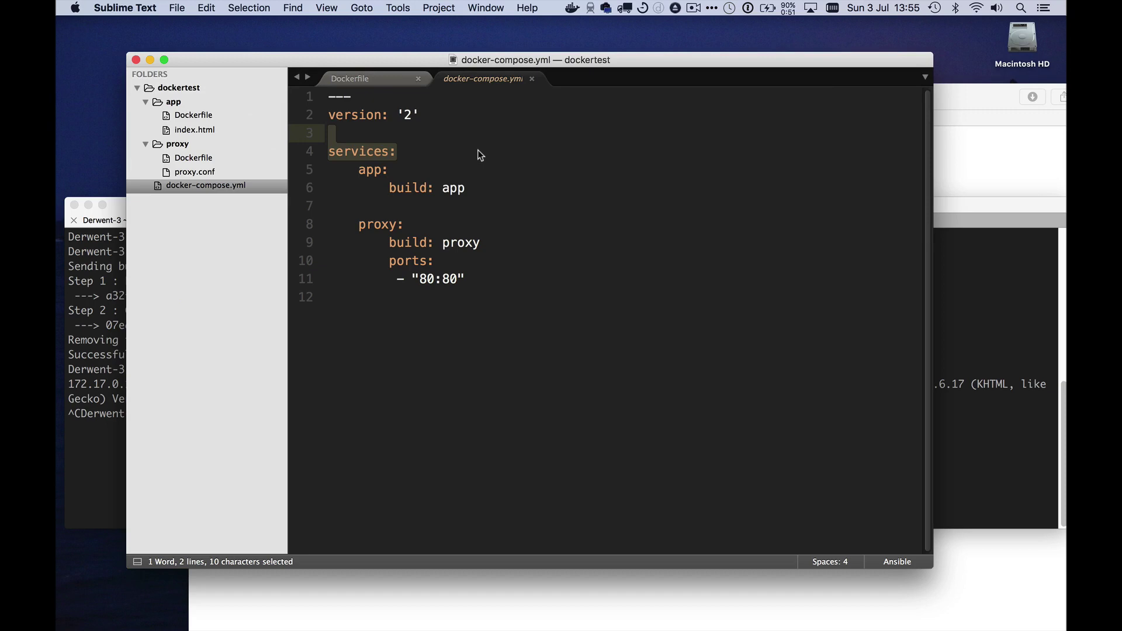
click(478, 152)
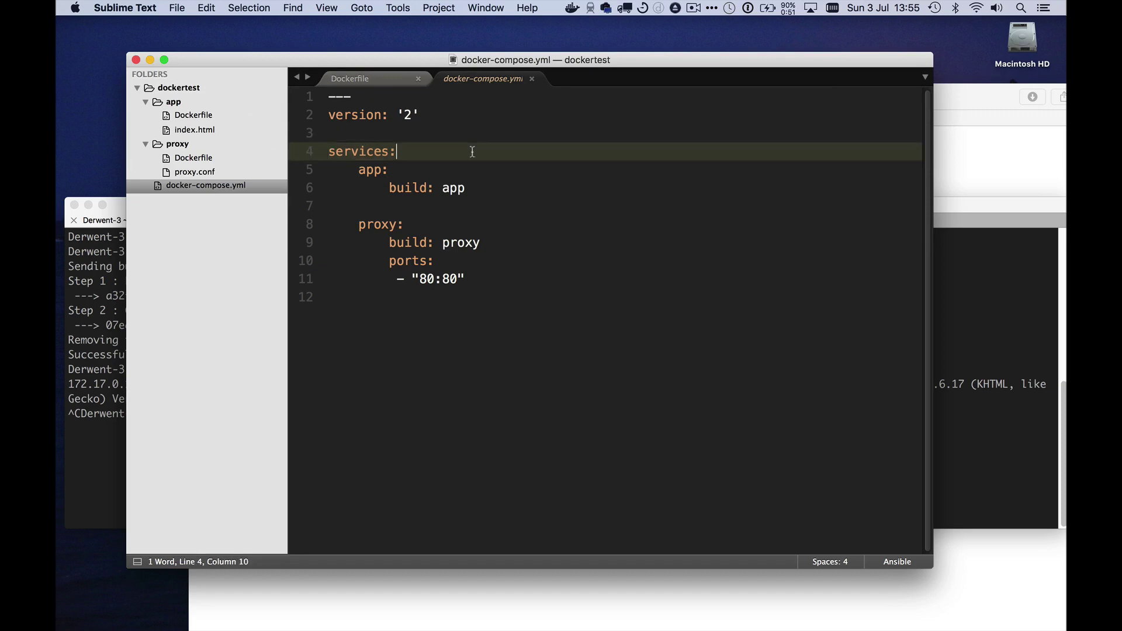
Highlight the app and proxy service names, their build directories, and the proxy's ports setting
double_click(363, 171)
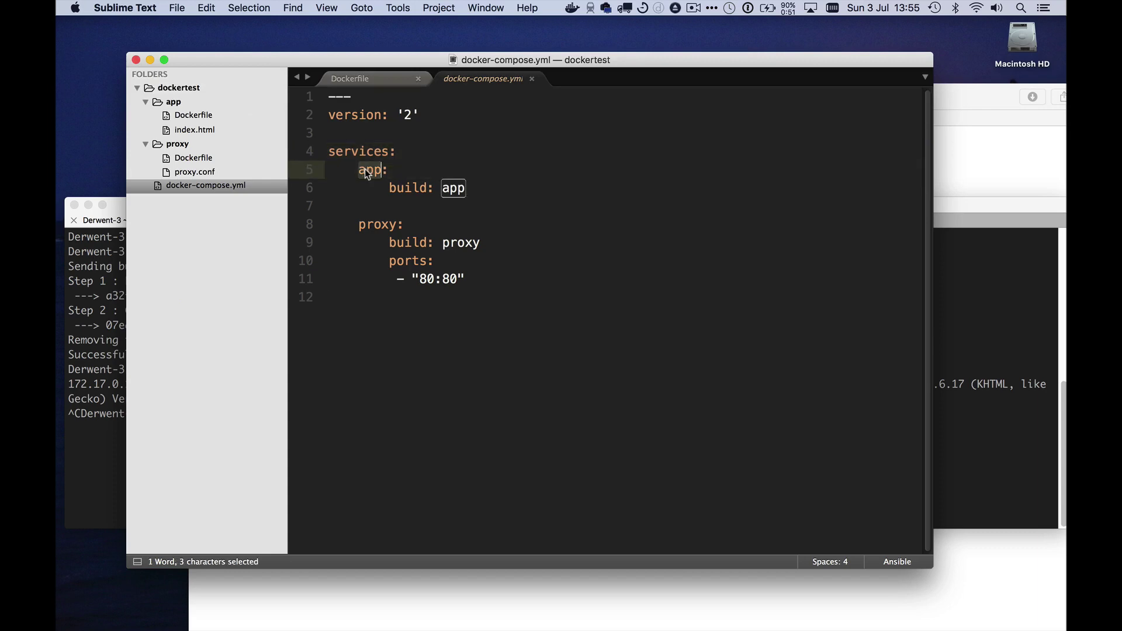
click(410, 188)
double_click(410, 188)
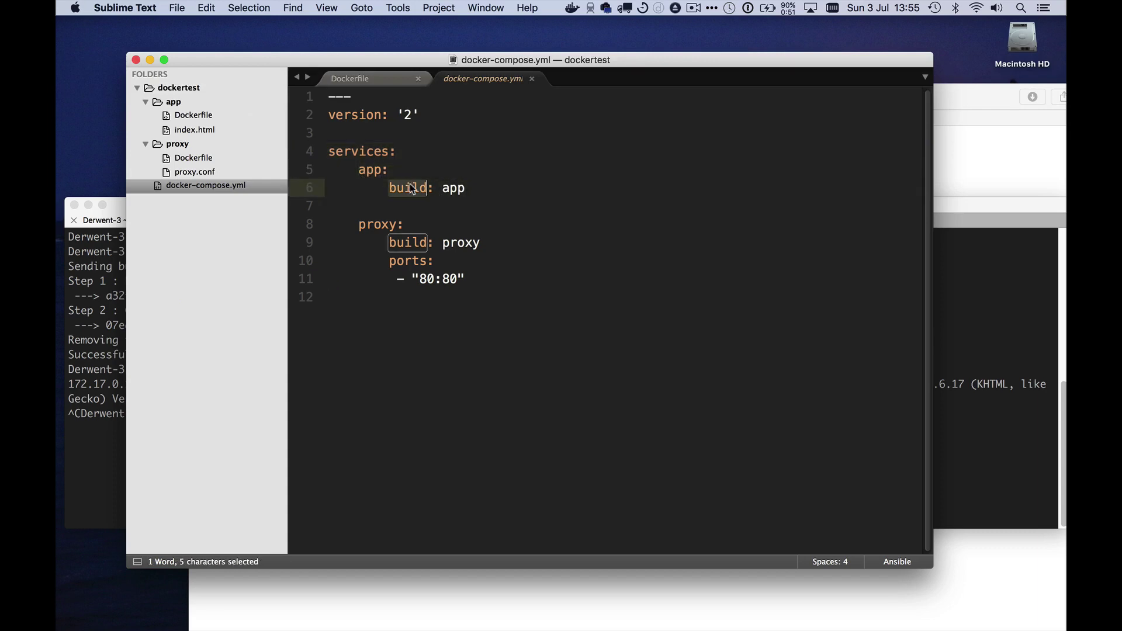
double_click(454, 188)
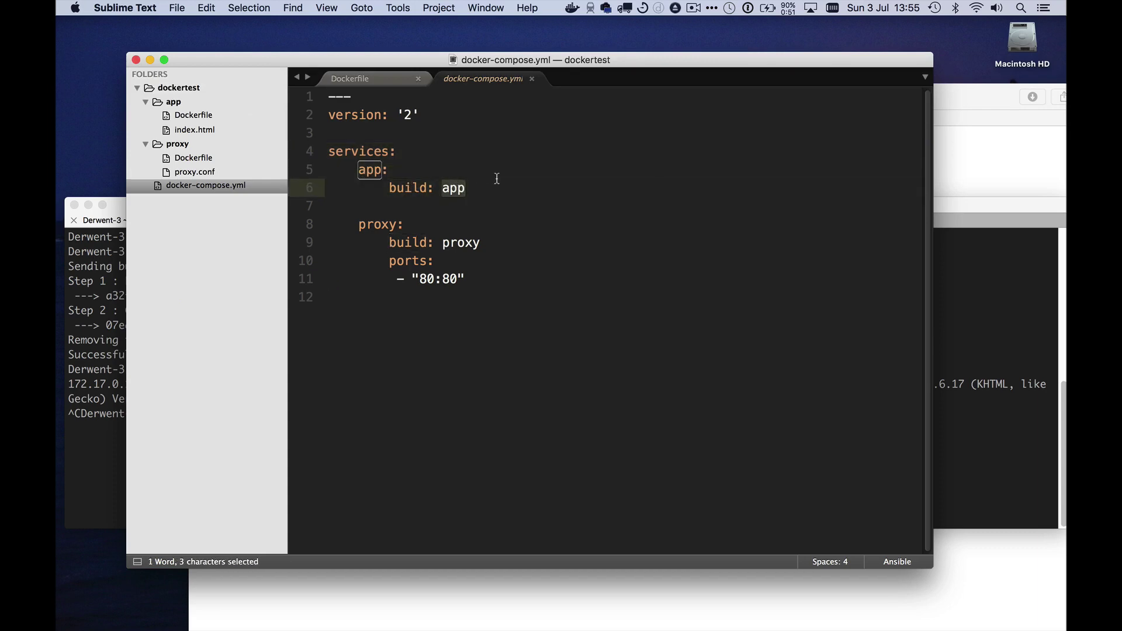
click(381, 224)
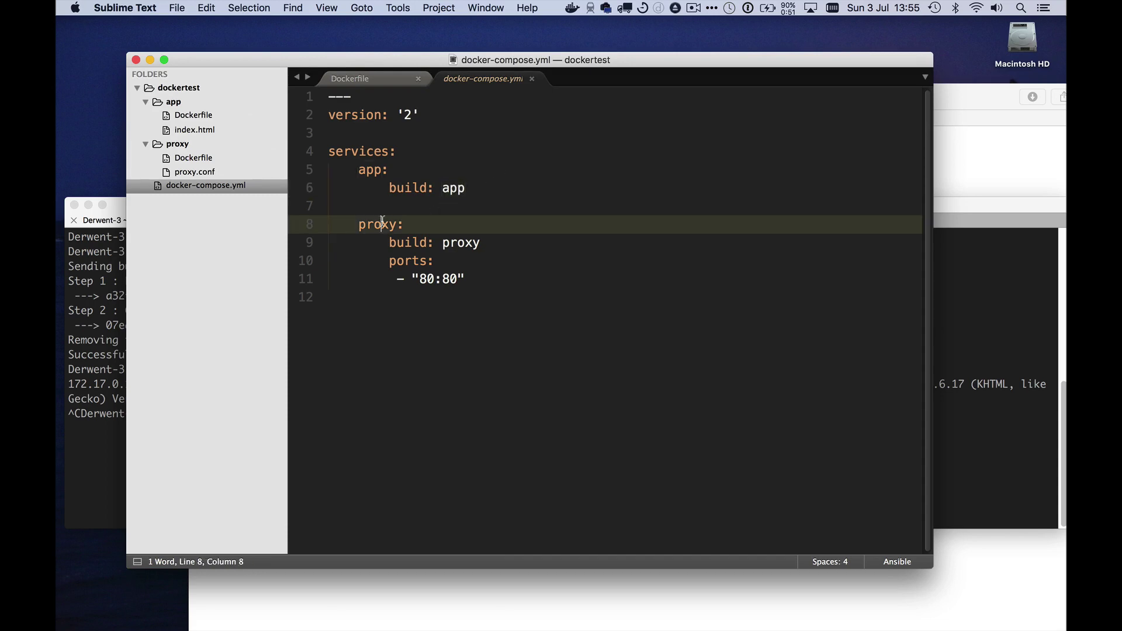
double_click(382, 224)
double_click(409, 242)
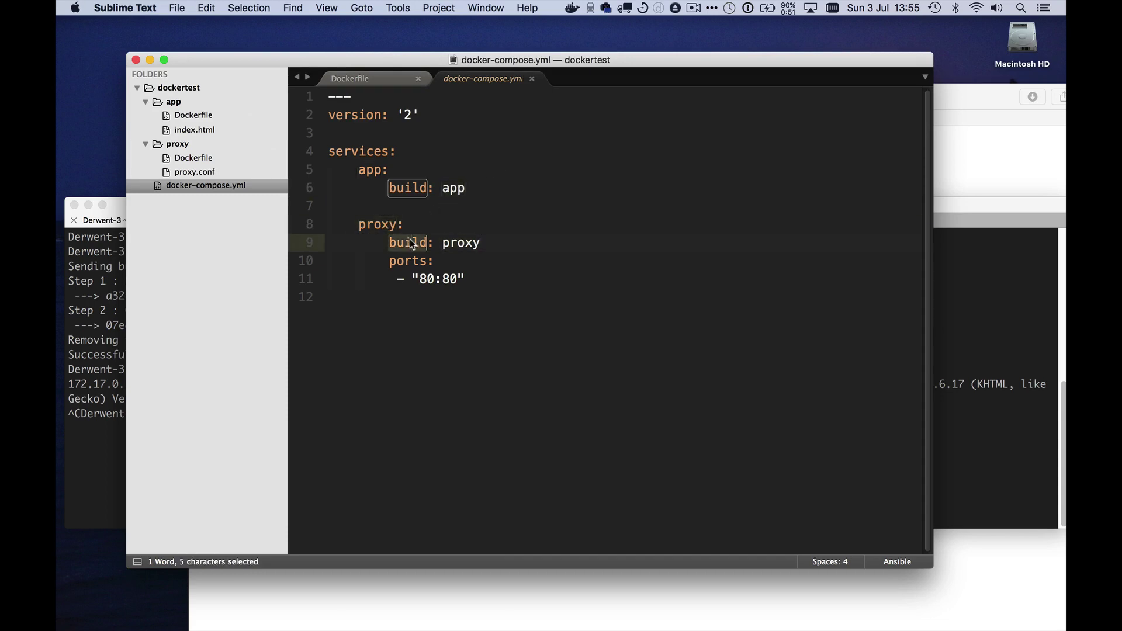
click(457, 243)
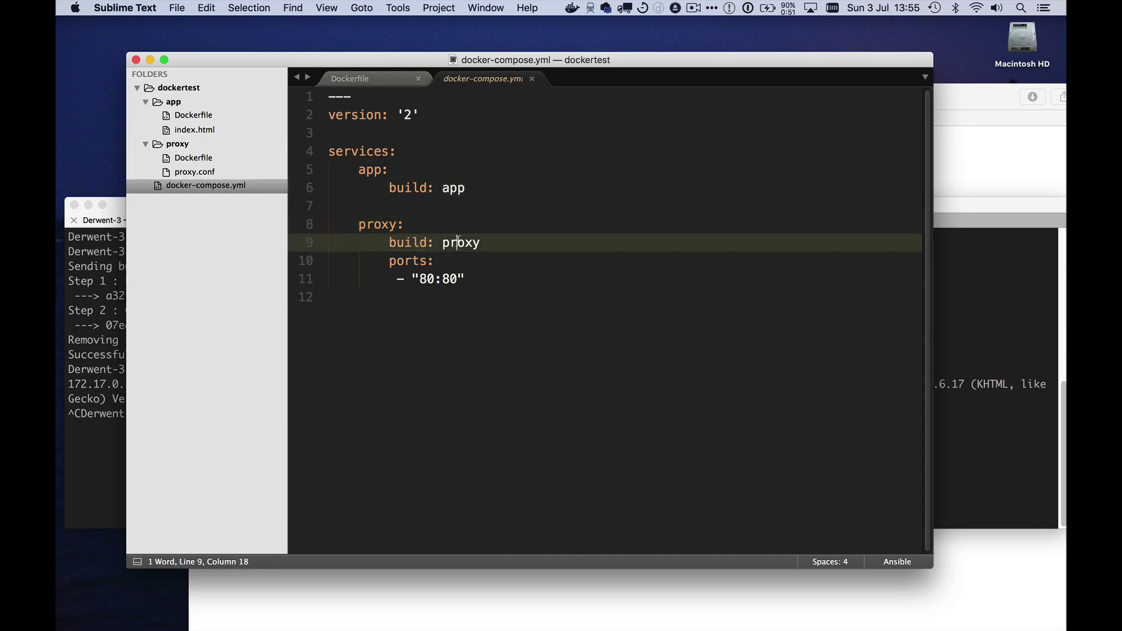
double_click(411, 264)
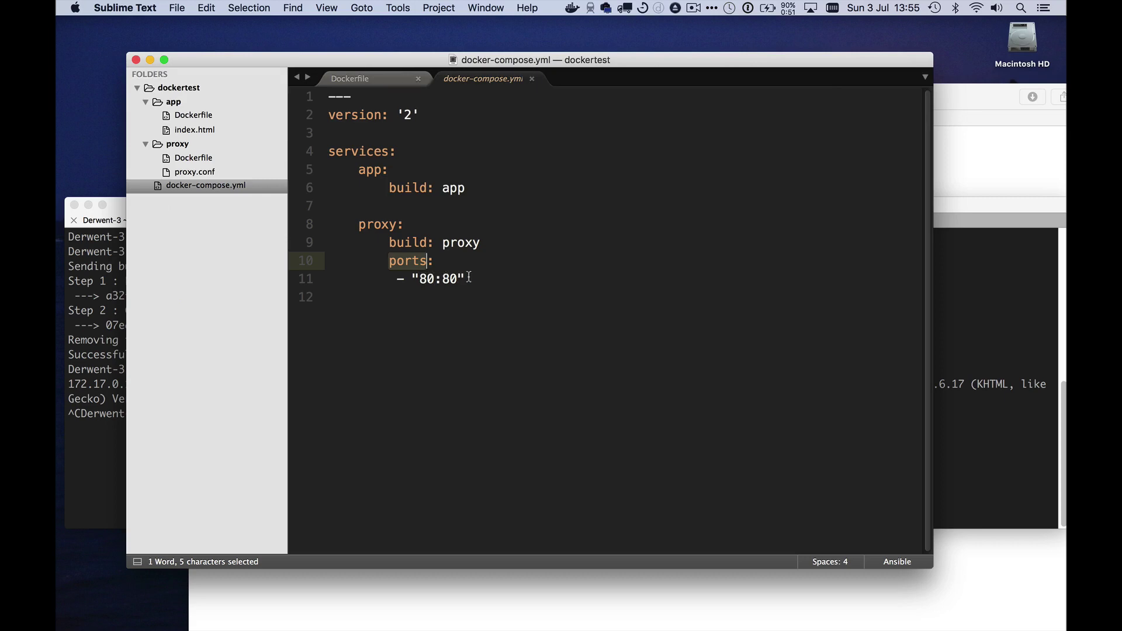
click(404, 291)
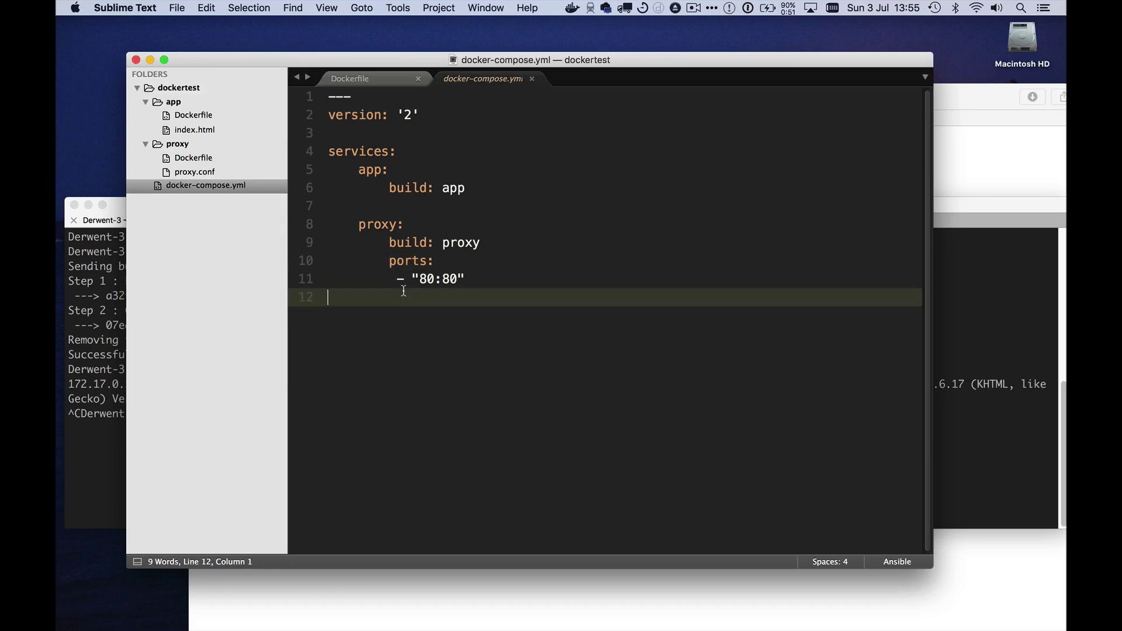
click(93, 317)
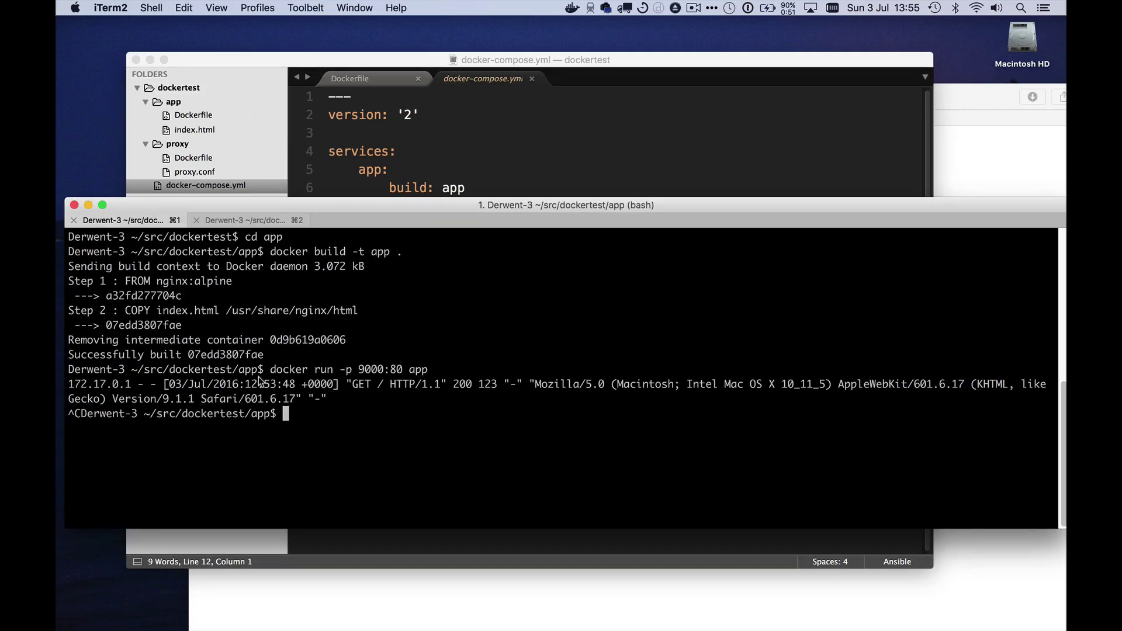
text(cd ..)
From the dockertest folder, run docker-compose build for both images, then start services with d-c up
key(Return)
key(ctrl+l)
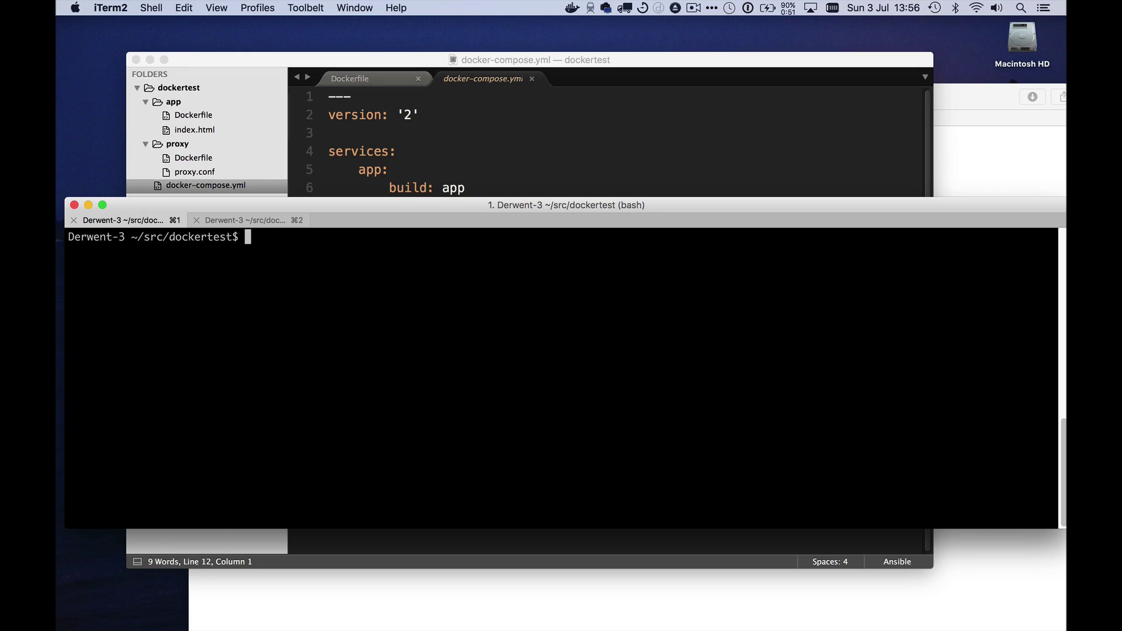
text(d-c)
key(BackSpace)
key(BackSpace)
key(BackSpace)
text(oc)
text(ker-compose )
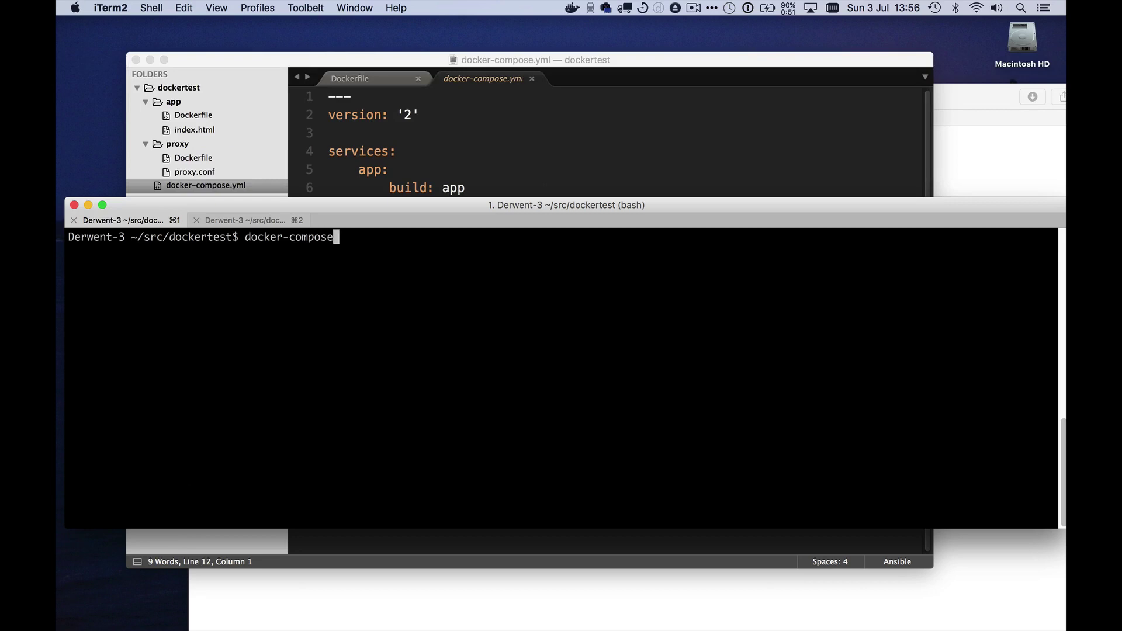
text(build)
key(Return)
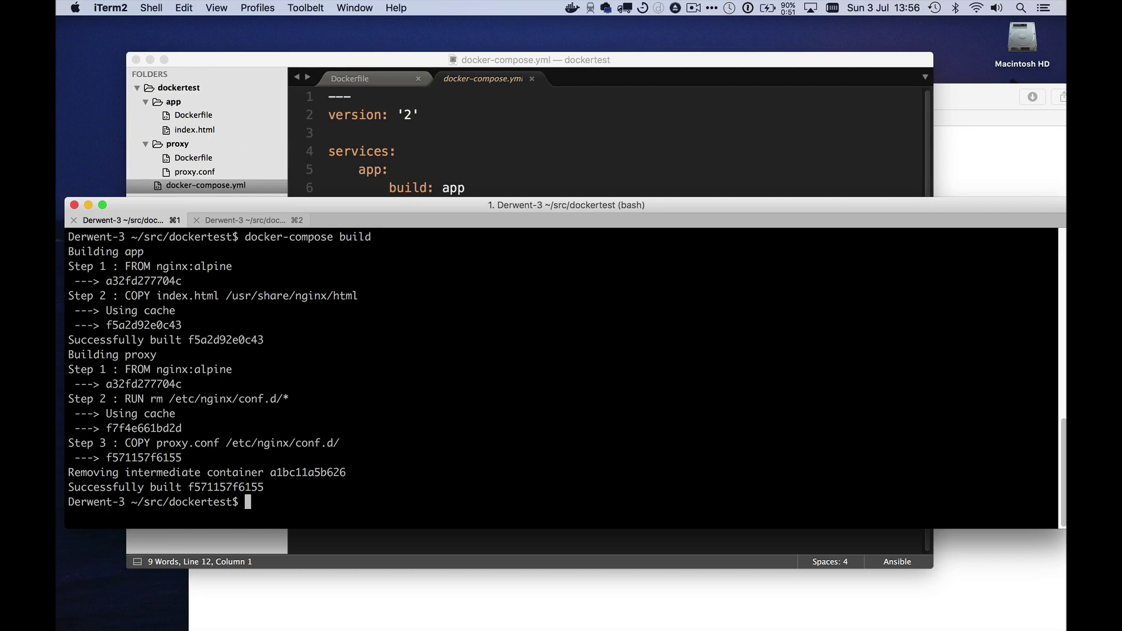
key(Return)
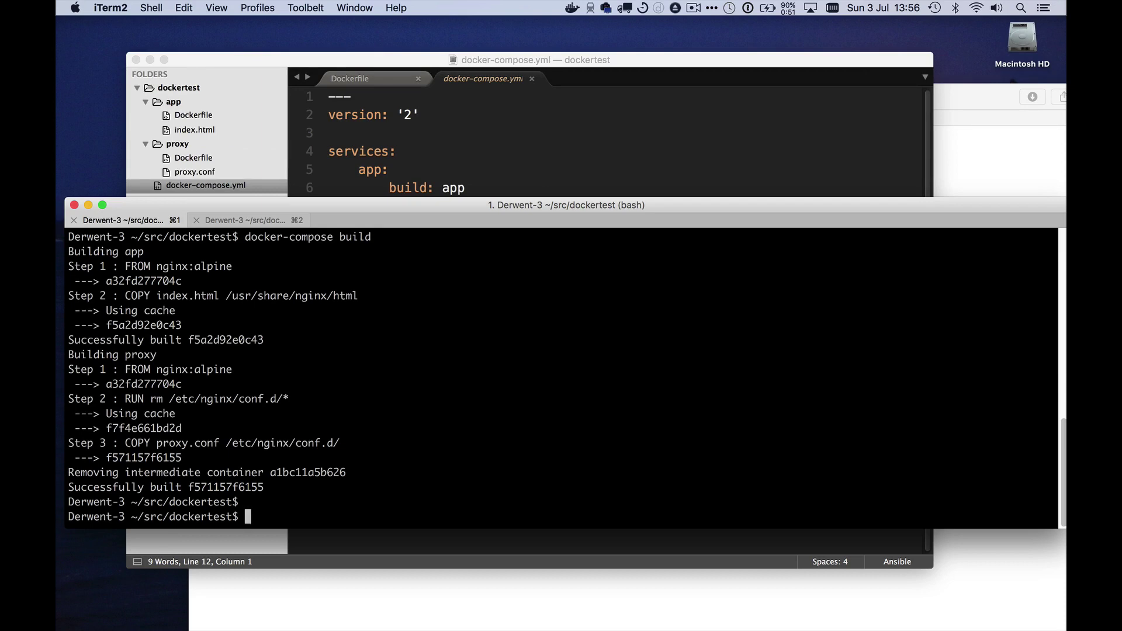
text(d)
text(-c up)
key(Return)
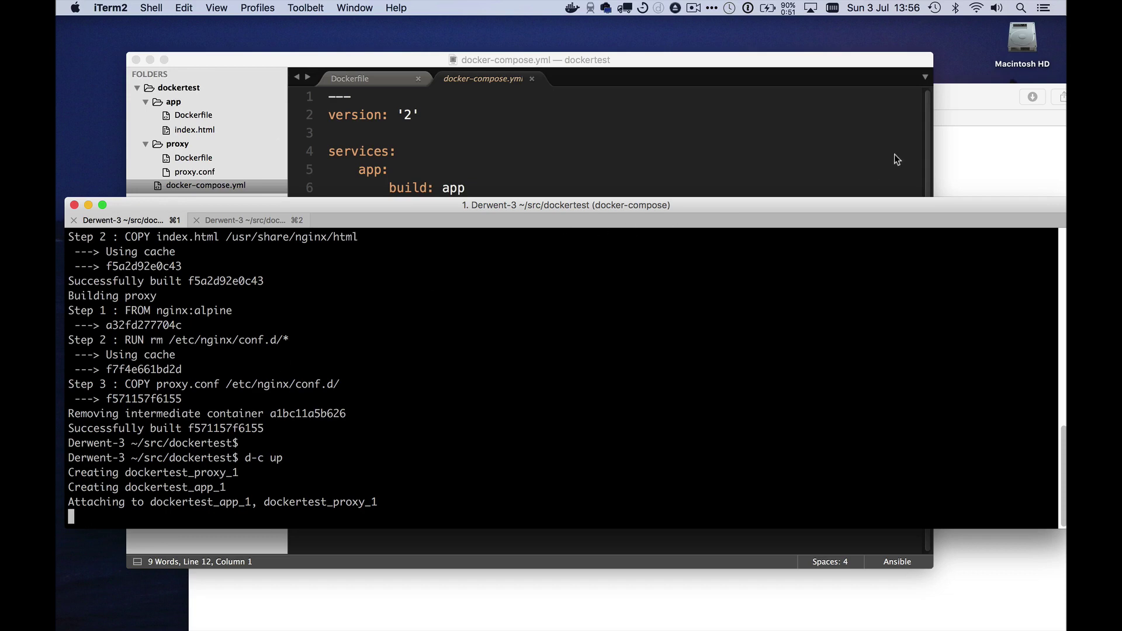
click(978, 152)
click(754, 96)
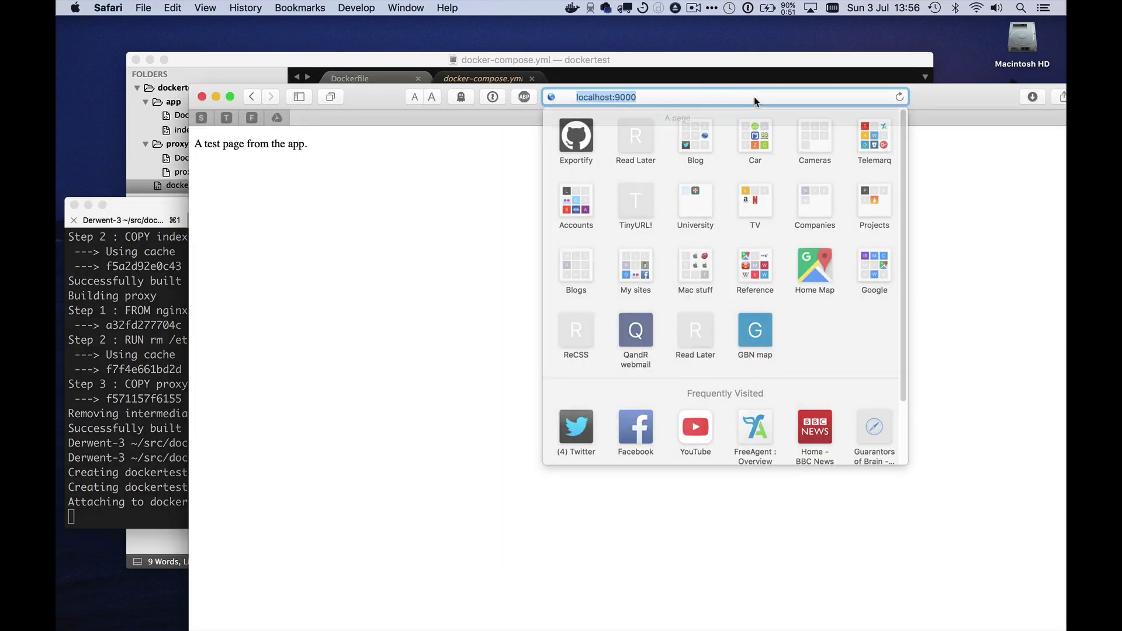
key(BackSpace)
key(BackSpace)
key(BackSpace)
key(BackSpace)
key(BackSpace)
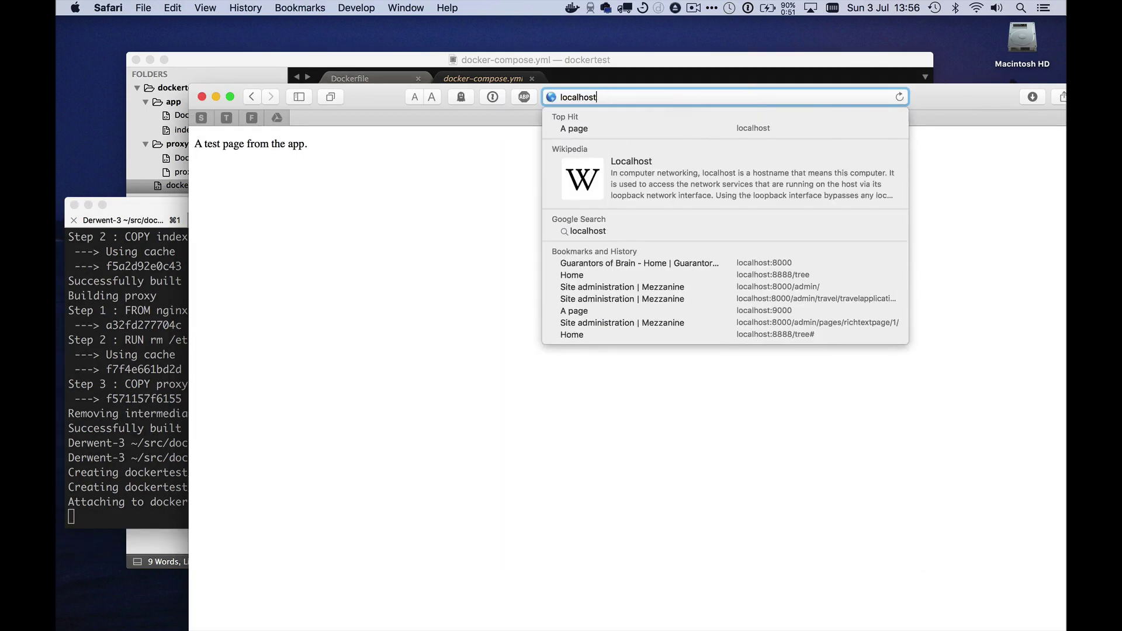
key(Return)
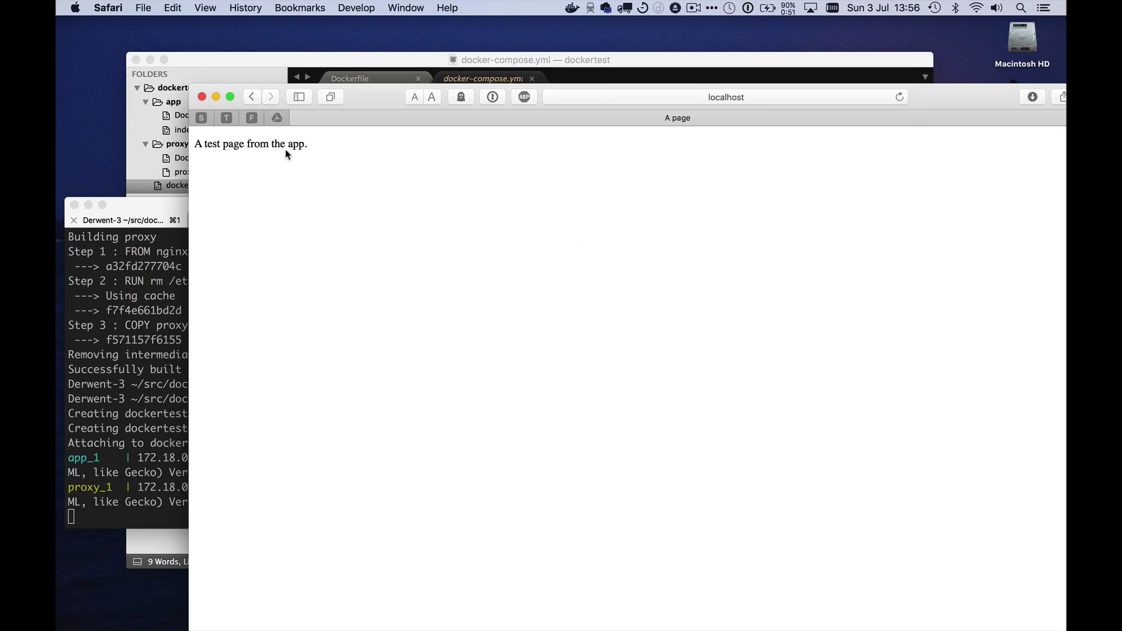
click(131, 361)
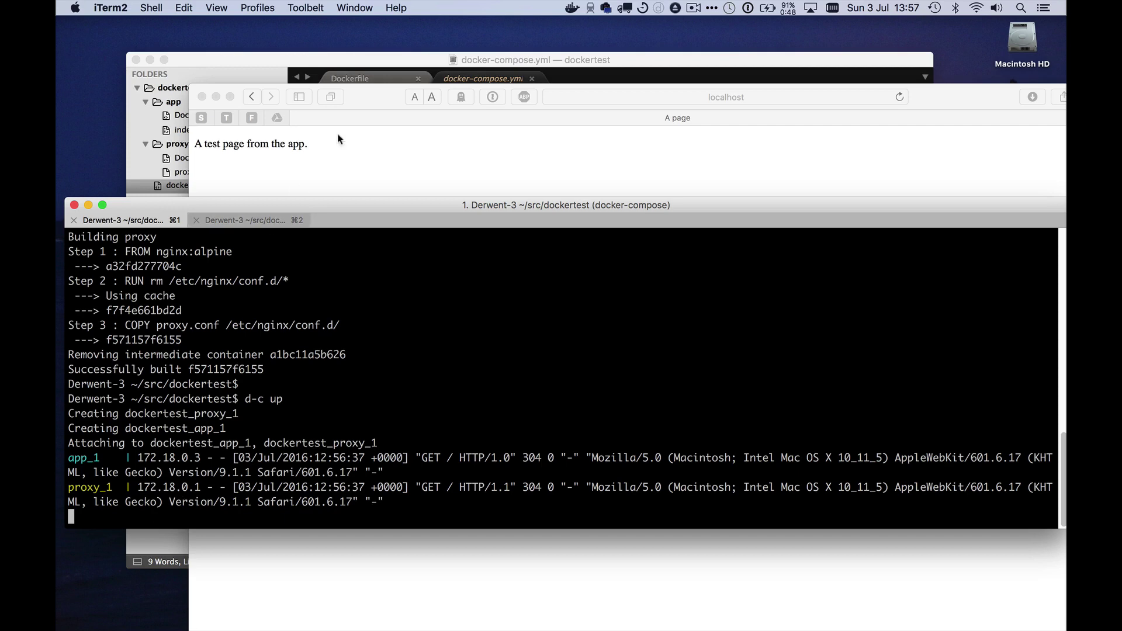
Bring the Sublime Text window showing docker-compose.yml back to the front
click(417, 55)
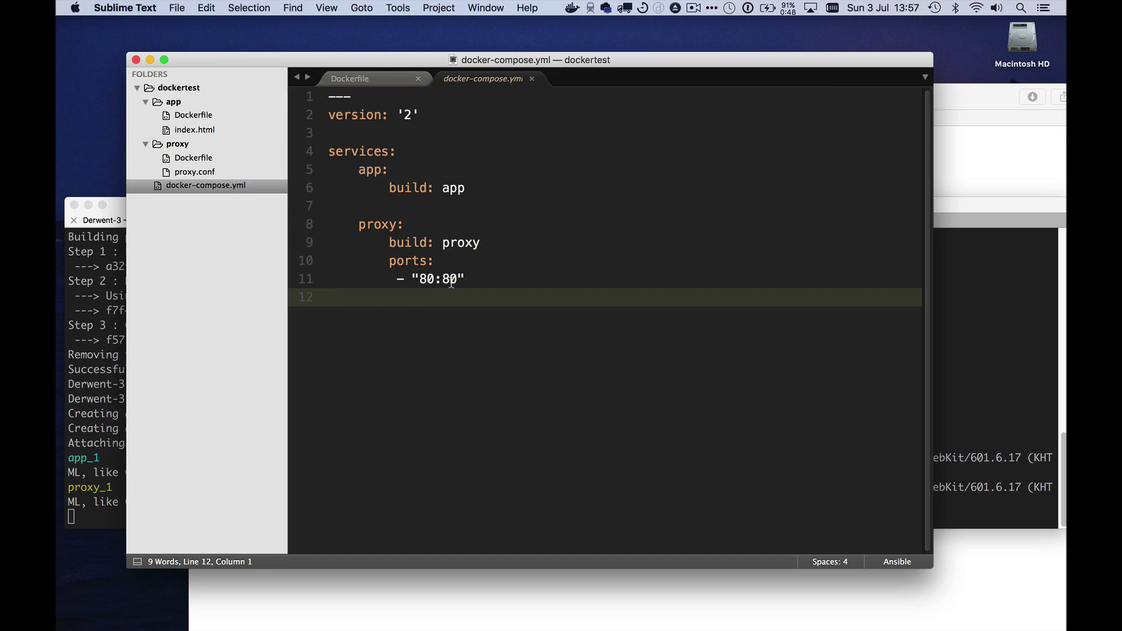
Add a 'links: - app' entry under the proxy service
key(Tab)
key(Tab)
text(lin)
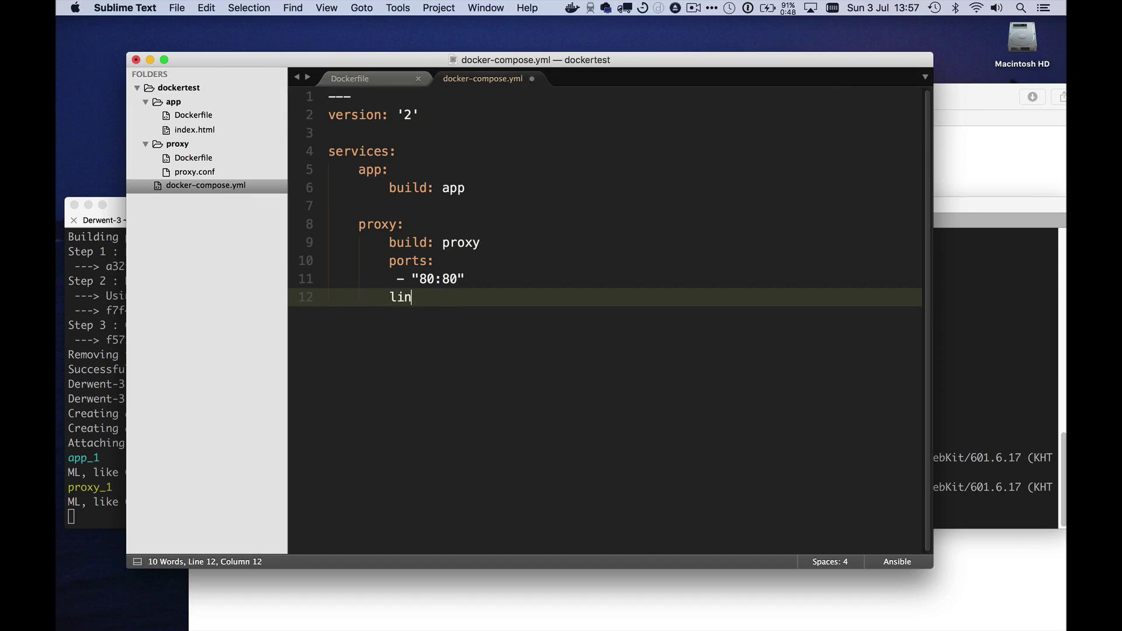
text(ks:)
key(BackSpace)
key(BackSpace)
text(:)
key(BackSpace)
text(s:)
key(Return)
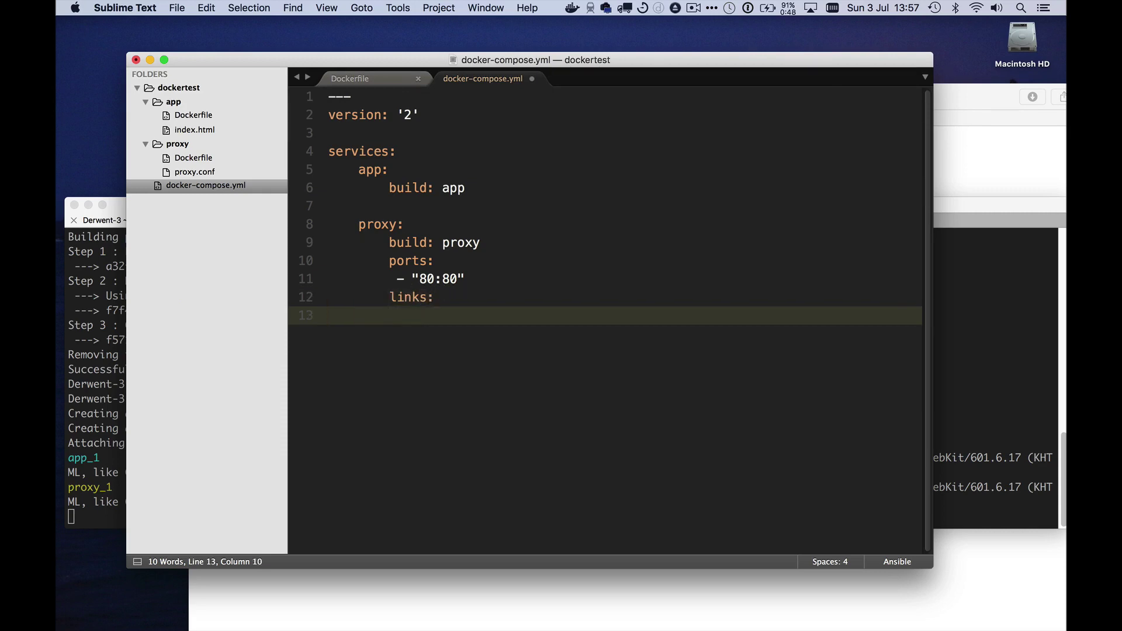
text(- a)
text(pp)
Delete the links entry again and save docker-compose.yml
click(439, 295)
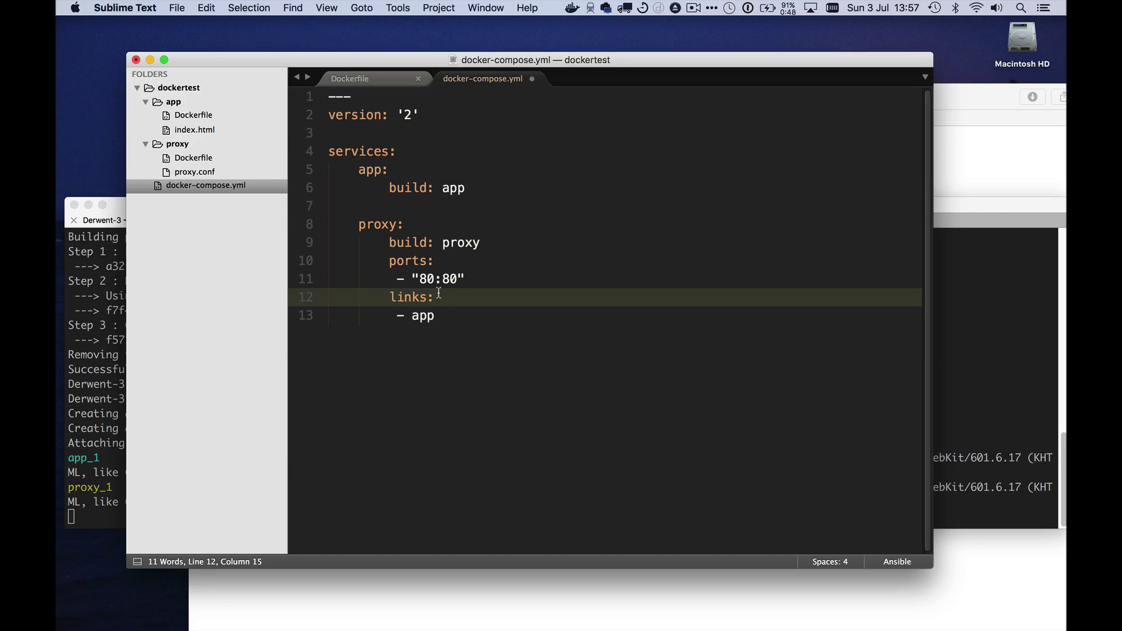
key(super+Left)
key(shift+Down)
key(shift+Down)
key(BackSpace)
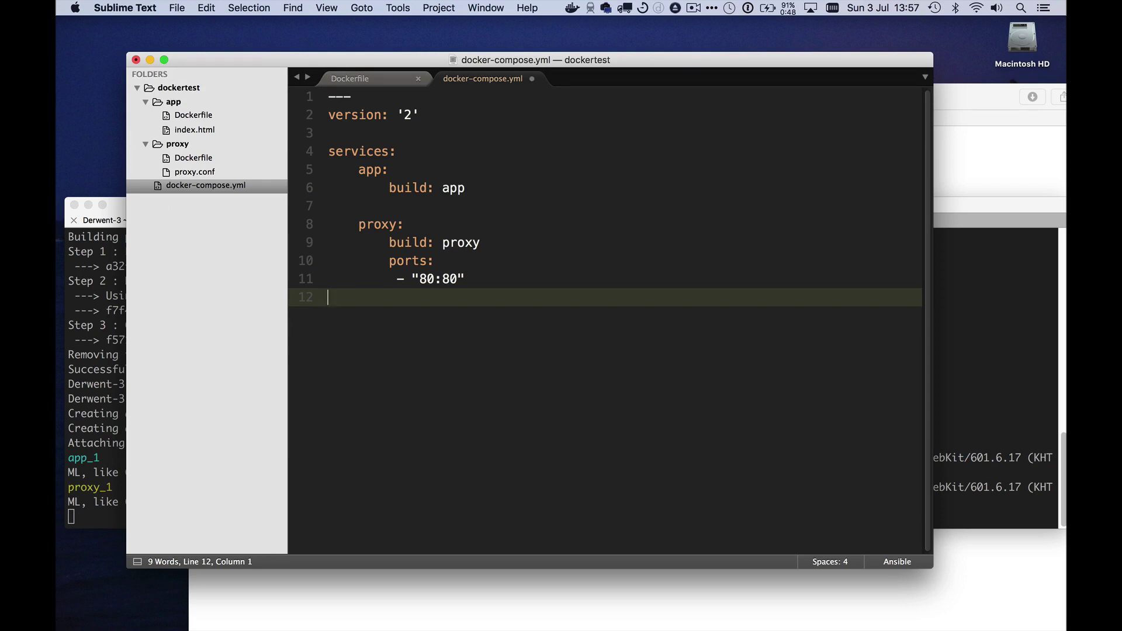
key(super+s)
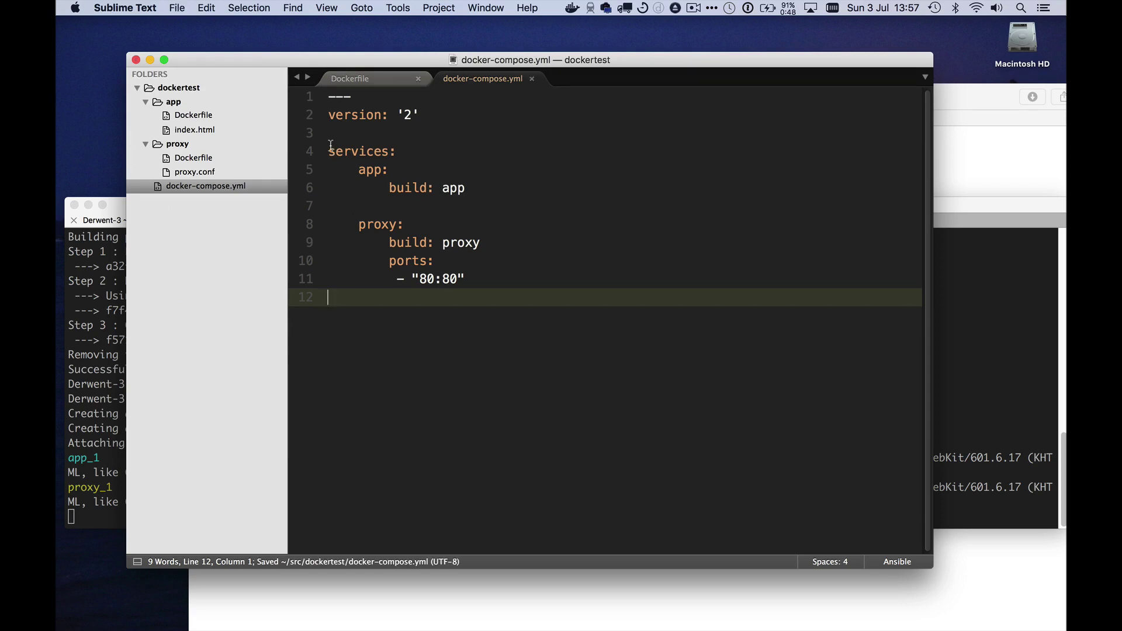
click(371, 169)
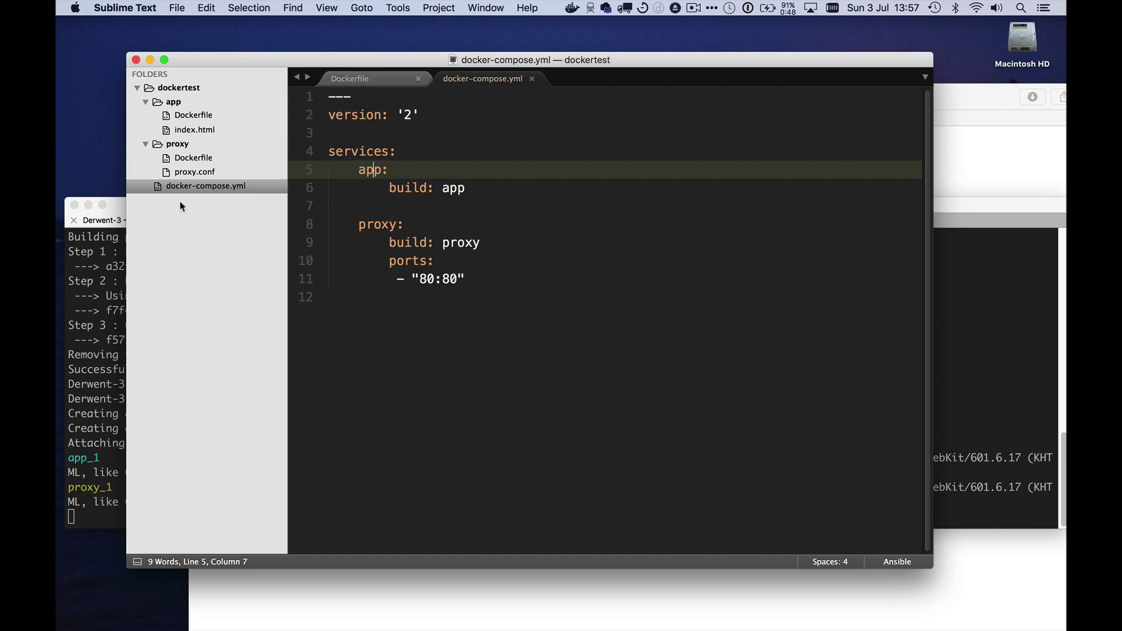
click(92, 304)
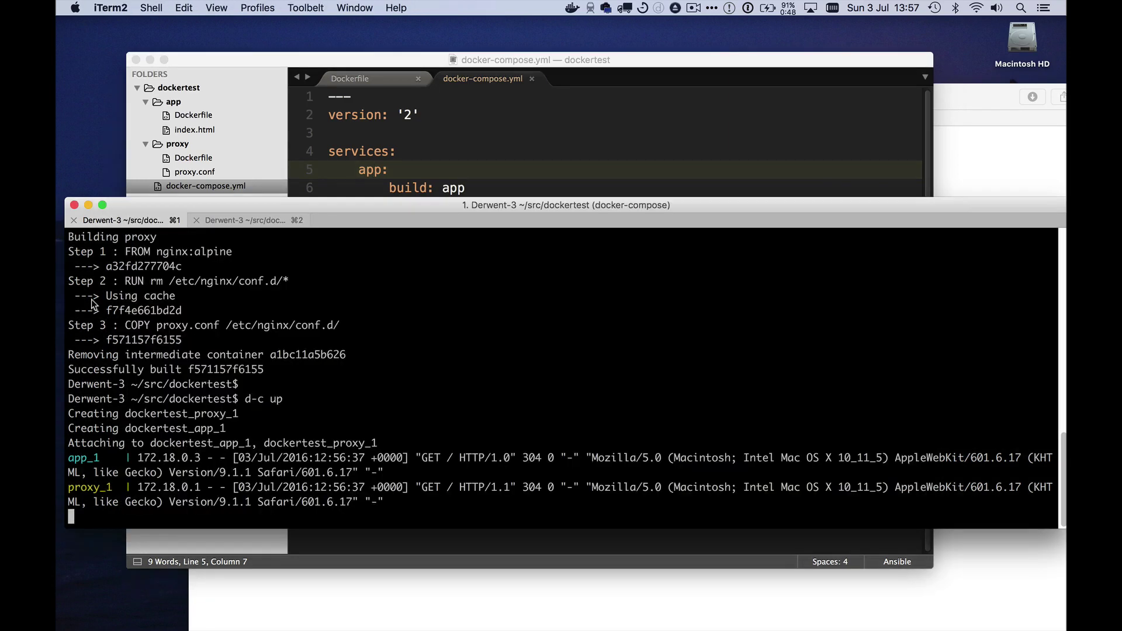
In the second terminal tab, list the running containers with d-c ps
click(236, 218)
key(Return)
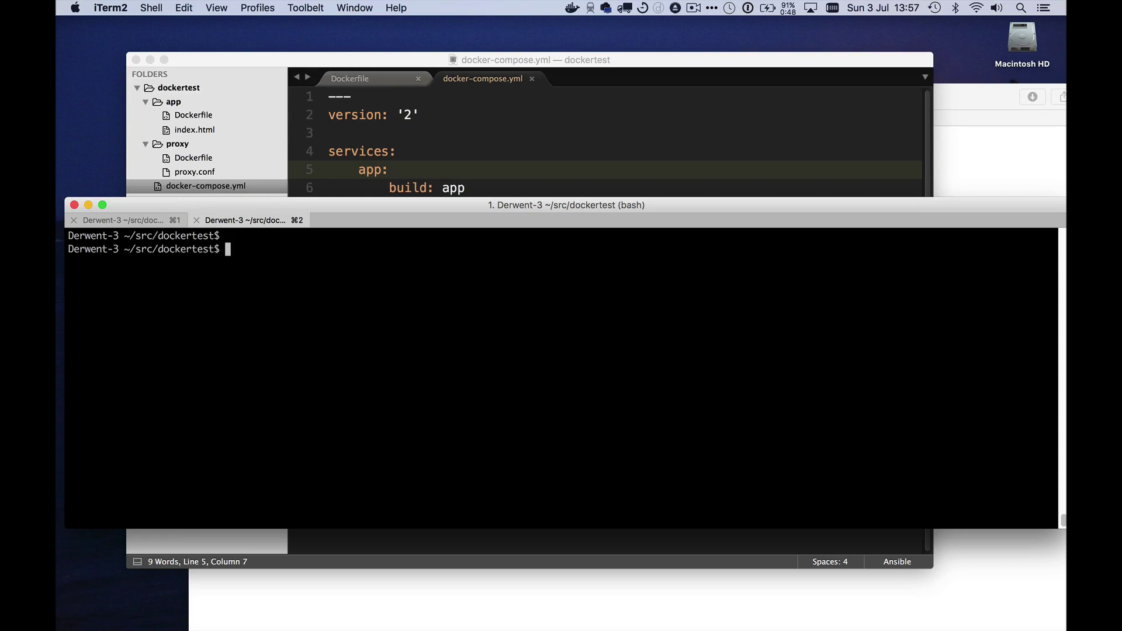
text(d)
text(-c exec )
text(pr)
text(oxy)
key(BackSpace)
key(BackSpace)
key(BackSpace)
key(BackSpace)
key(BackSpace)
key(BackSpace)
key(BackSpace)
text(ps)
key(Return)
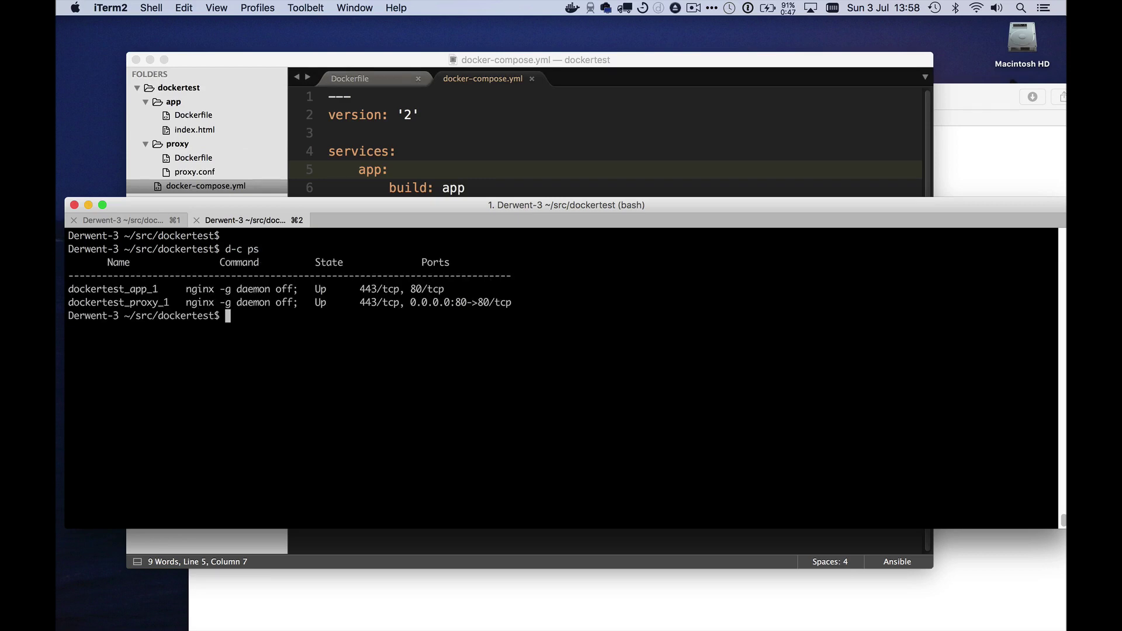
Select the app and proxy container names, then begin typing 'd-c exec proxy sh'
double_click(117, 288)
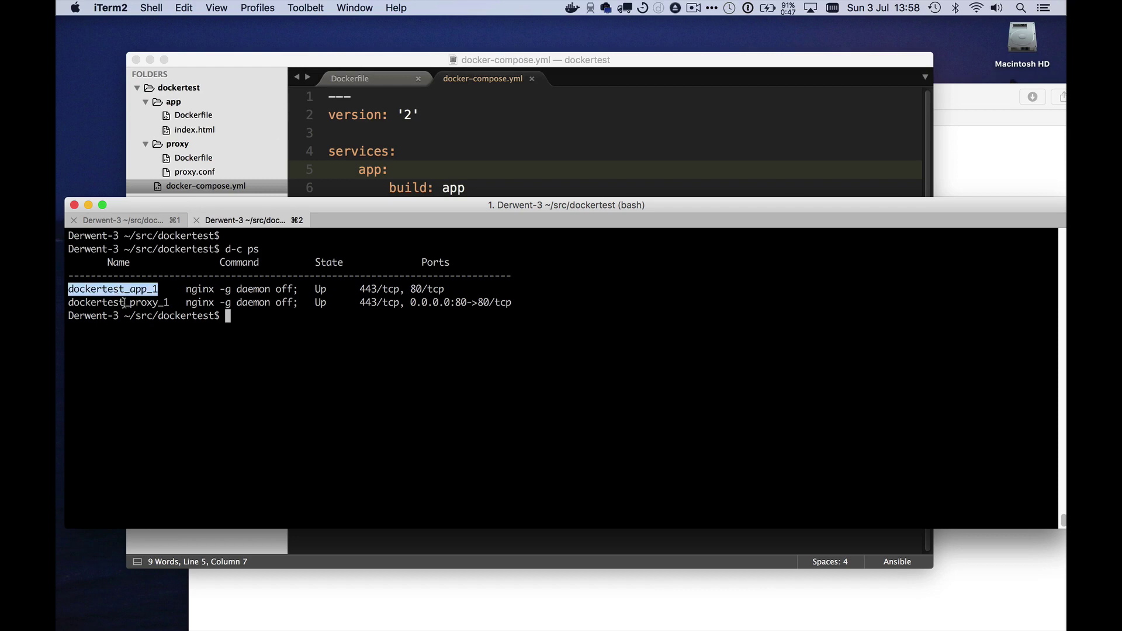
double_click(124, 303)
click(309, 349)
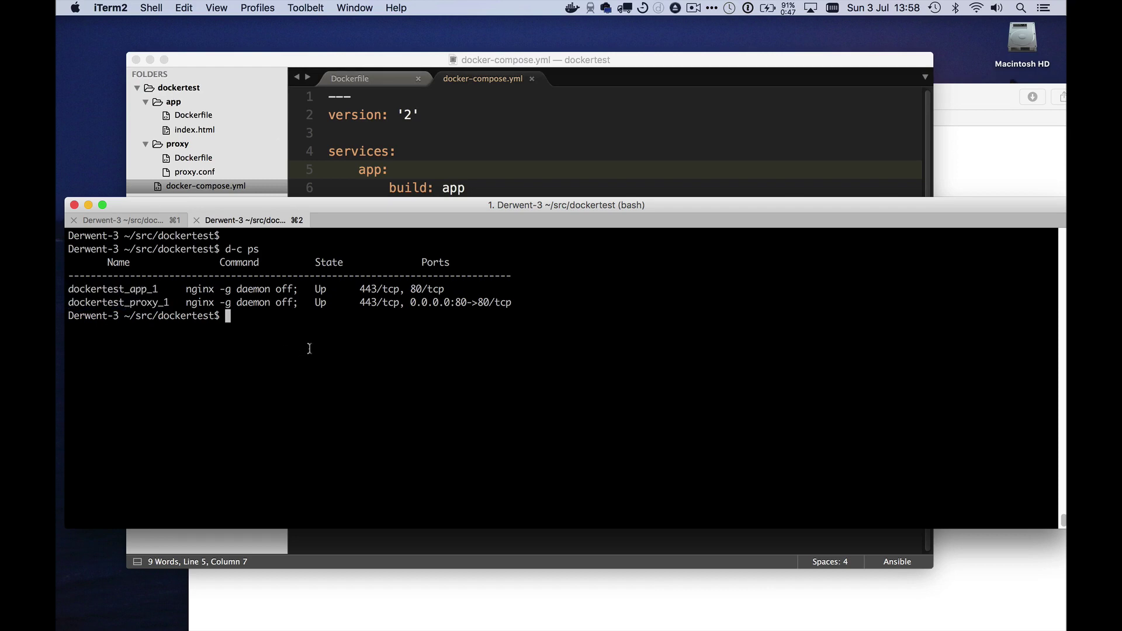
key(Up)
key(BackSpace)
key(BackSpace)
text(e)
text(xex)
key(BackSpace)
text(c proxy )
text(sh)
From a shell in the proxy container, look up app and highlight its address 172.18.0.2
key(Return)
key(Return)
key(Return)
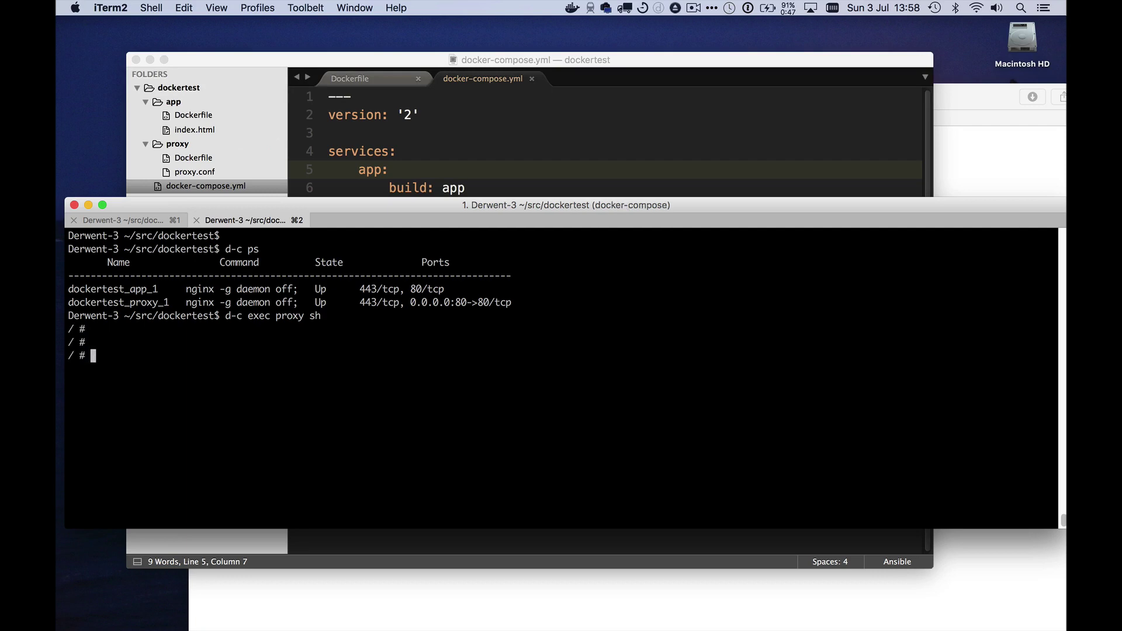
text(nsloo)
text(kup )
text(app)
key(Return)
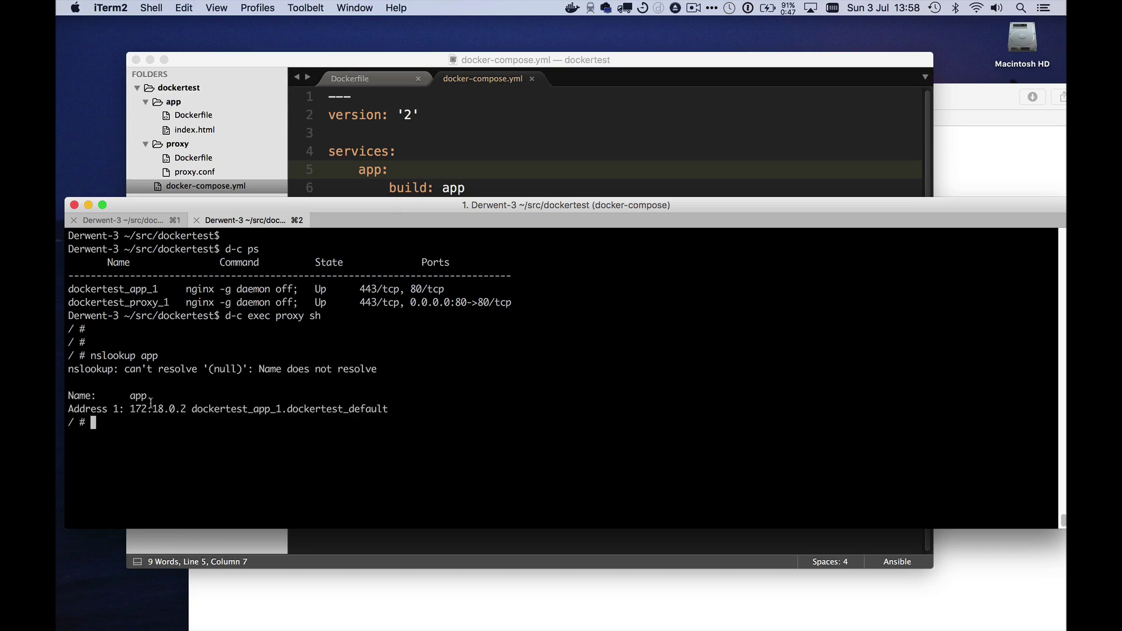
drag(130, 408, 327, 402)
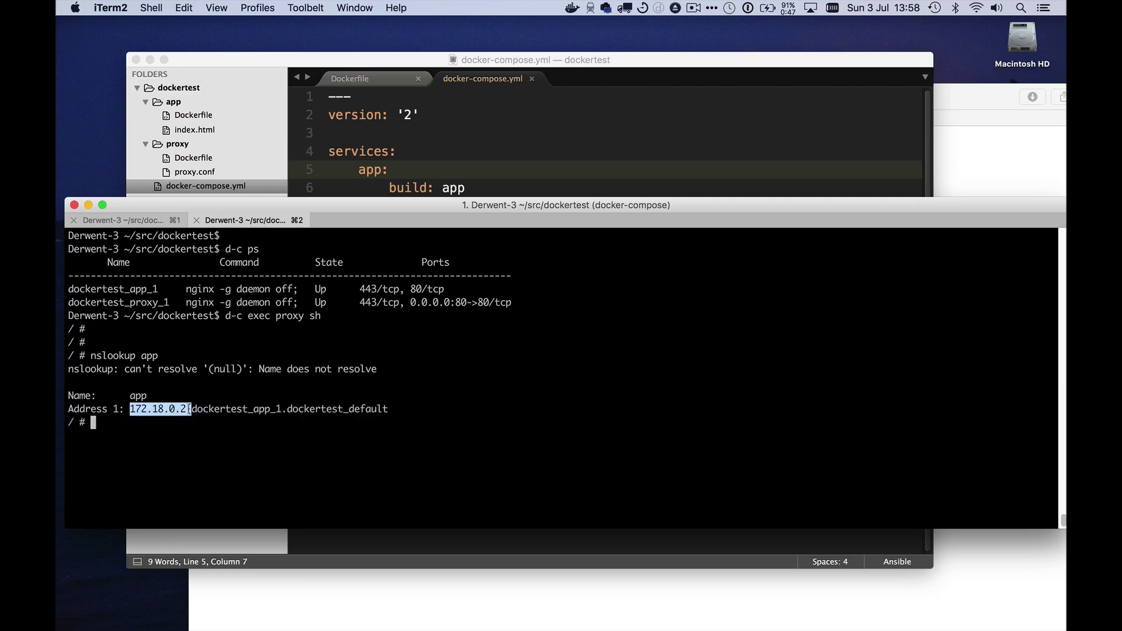
drag(326, 402, 187, 409)
click(165, 438)
text(p)
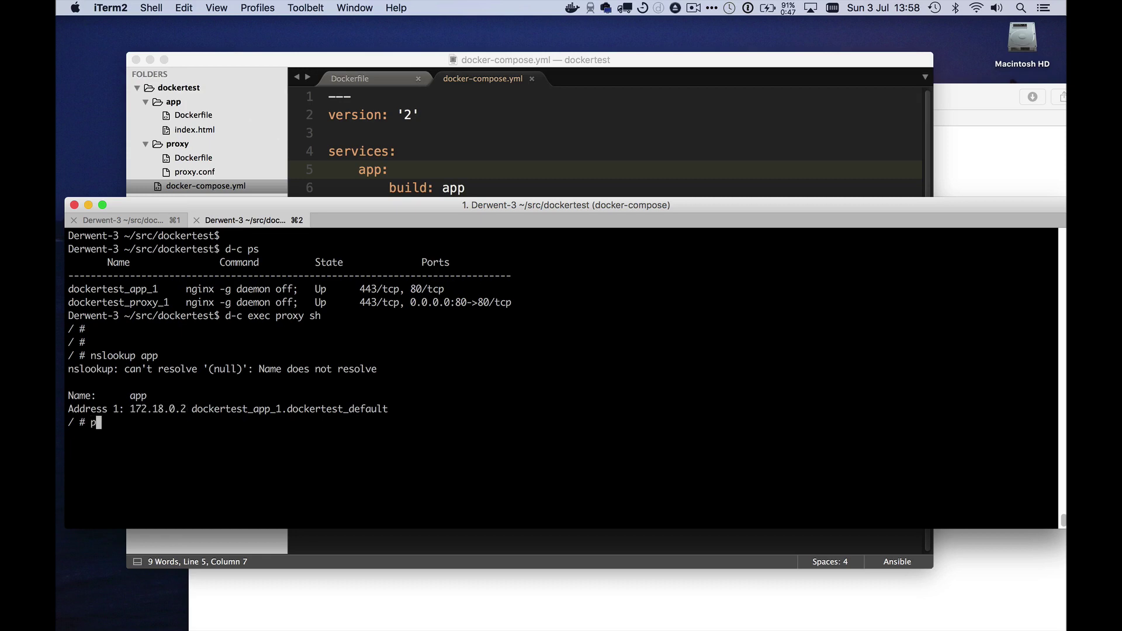
text(ing app)
Ping app from the proxy container, getting 0% packet loss, then stop the ping
key(Return)
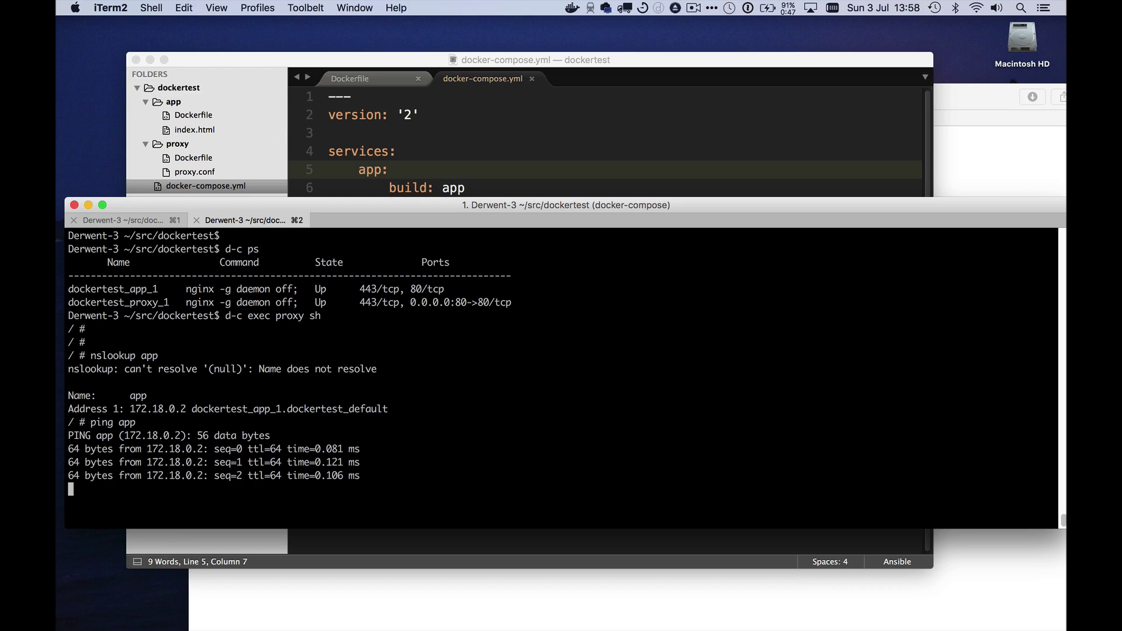
key(ctrl+c)
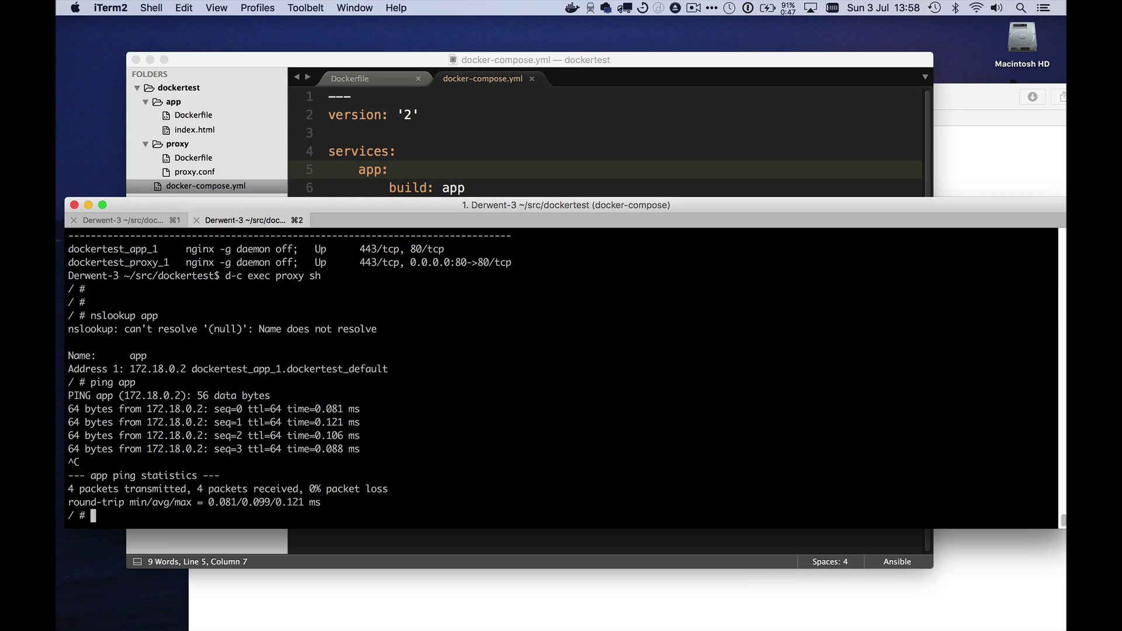
key(Return)
key(Return)
key(Return)
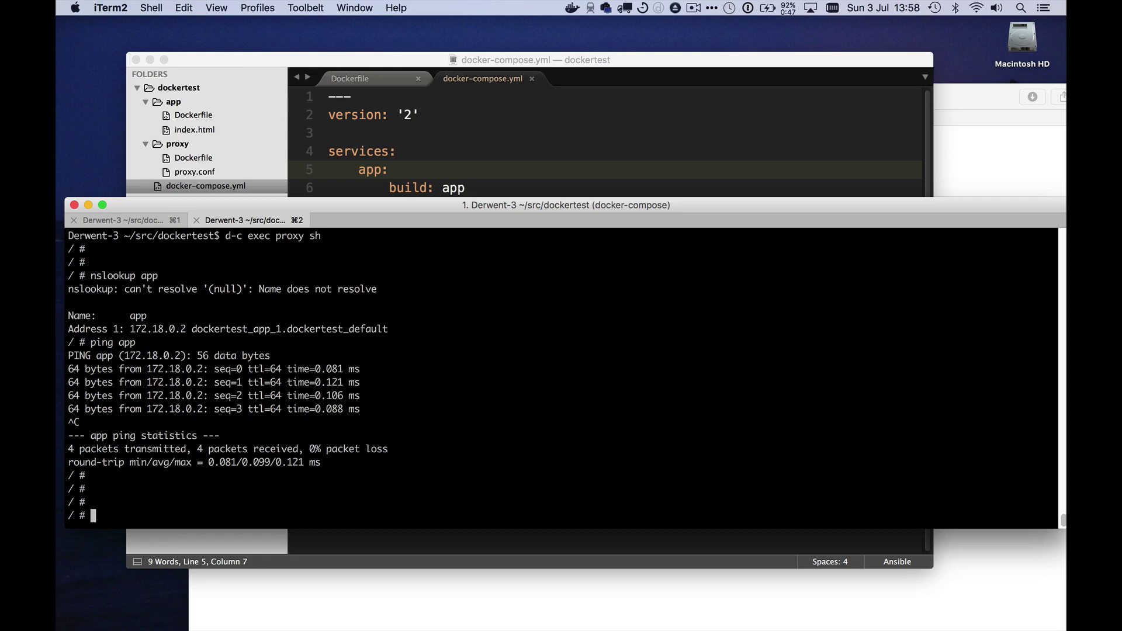
text(mount)
Run mount and highlight the /etc/resolv.conf, /etc/hostname and /etc/hosts lines from /dev/vda1
key(Return)
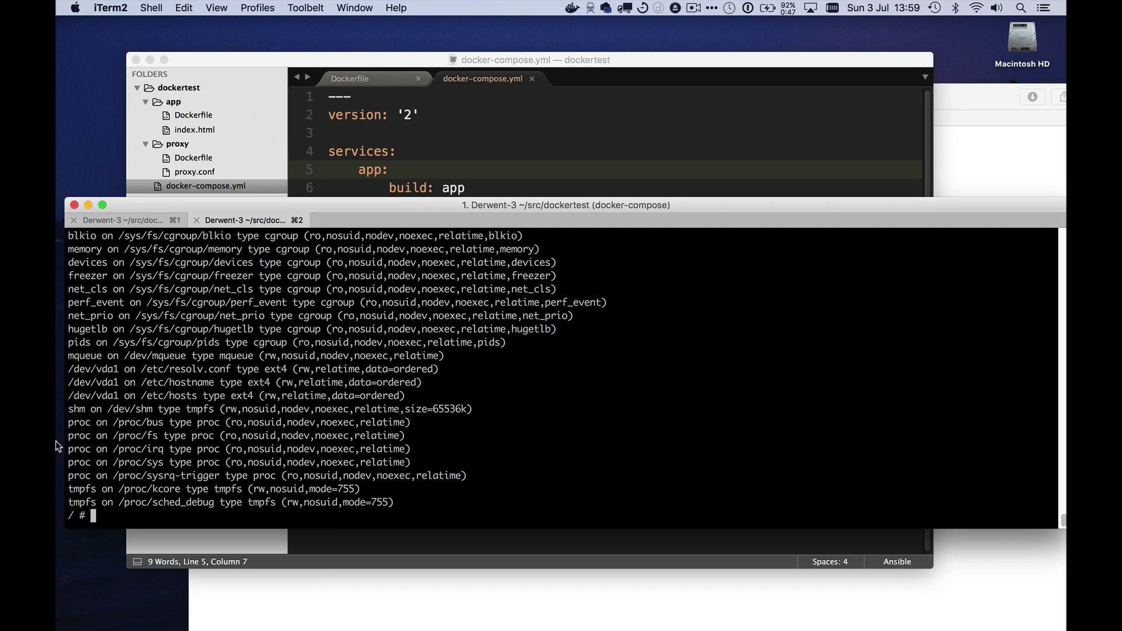
mouse_move(68, 369)
mouse_down()
mouse_move(338, 409)
mouse_move(454, 394)
mouse_up()
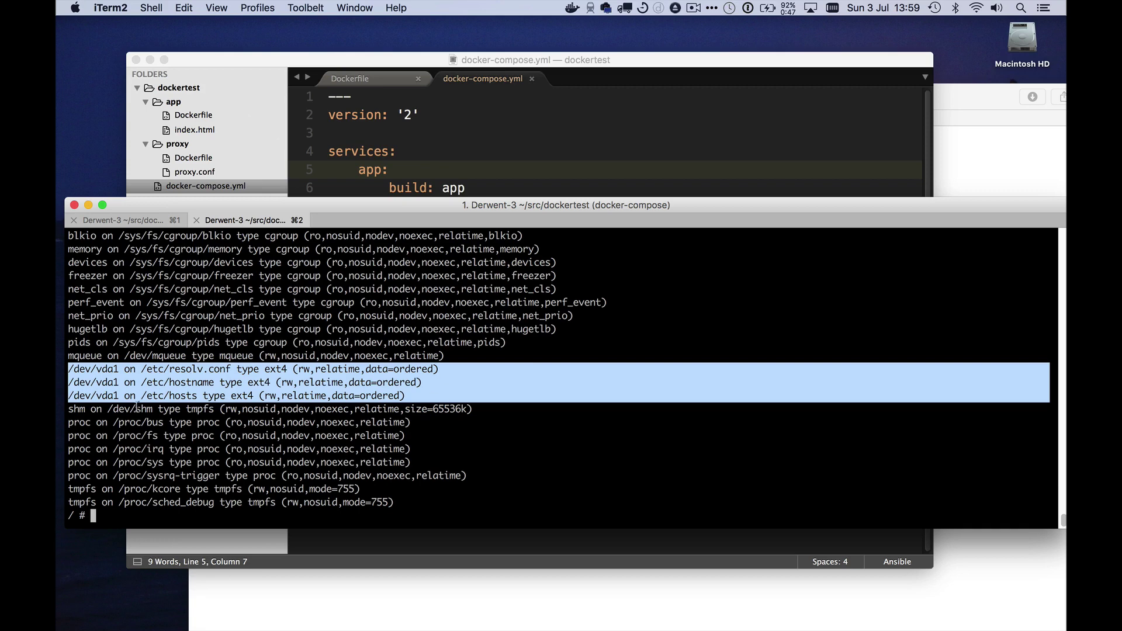
drag(140, 369, 231, 370)
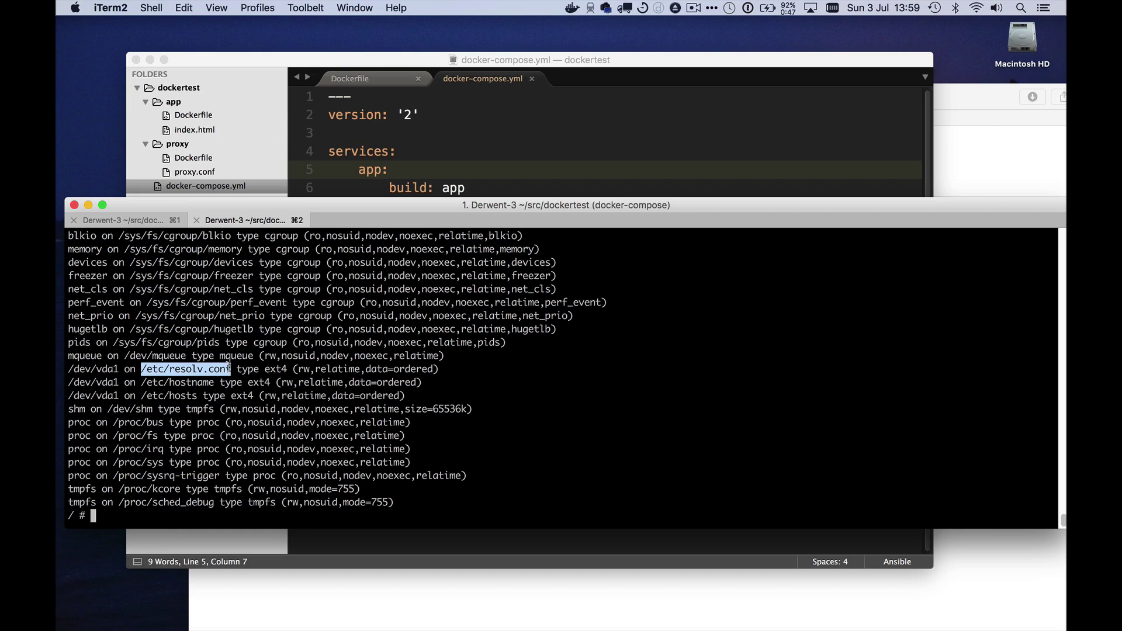
click(142, 386)
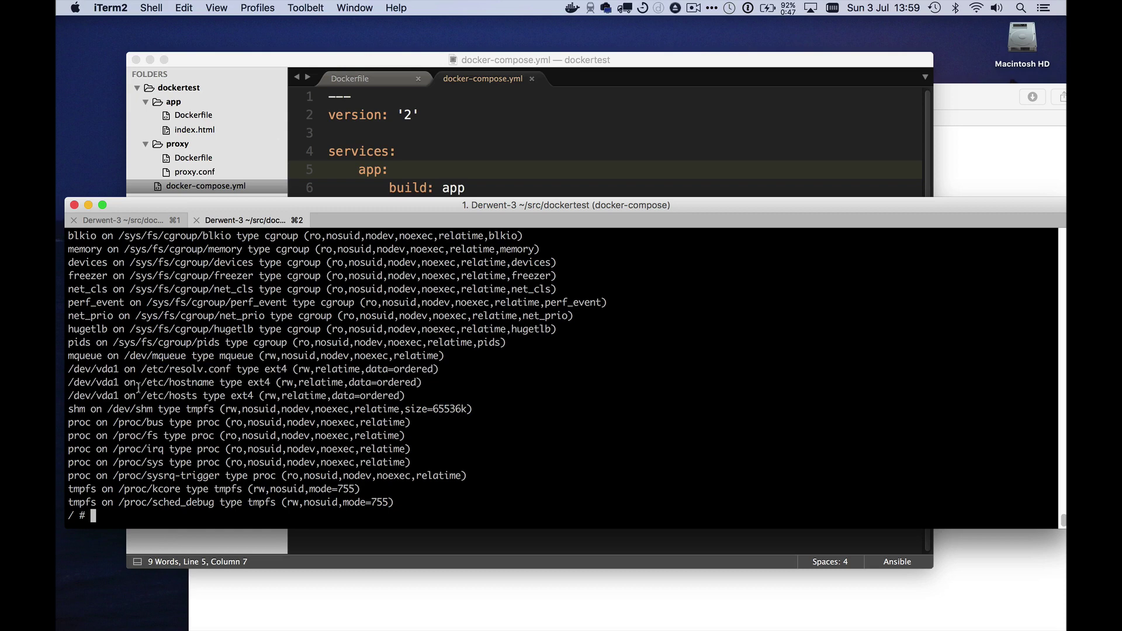
drag(142, 396, 197, 397)
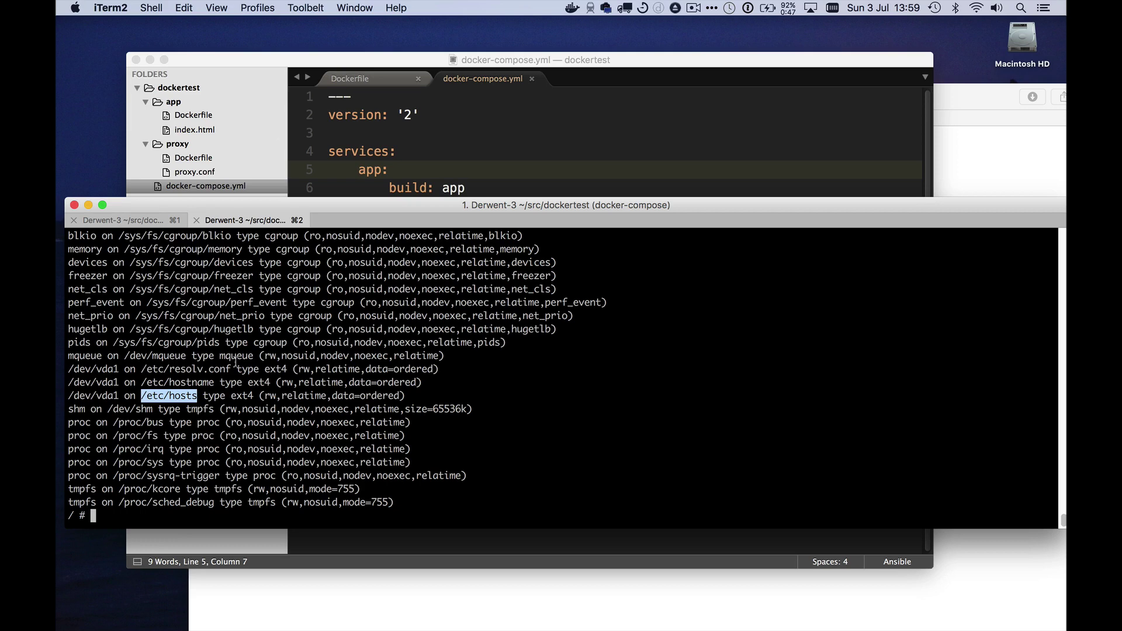
double_click(103, 371)
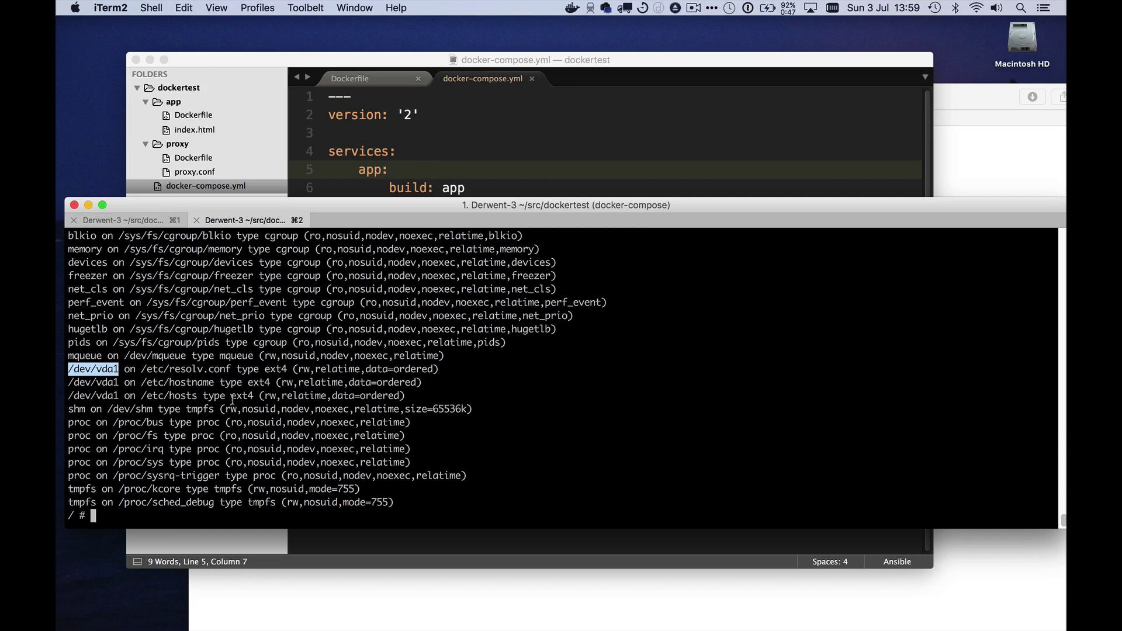
drag(141, 369, 231, 369)
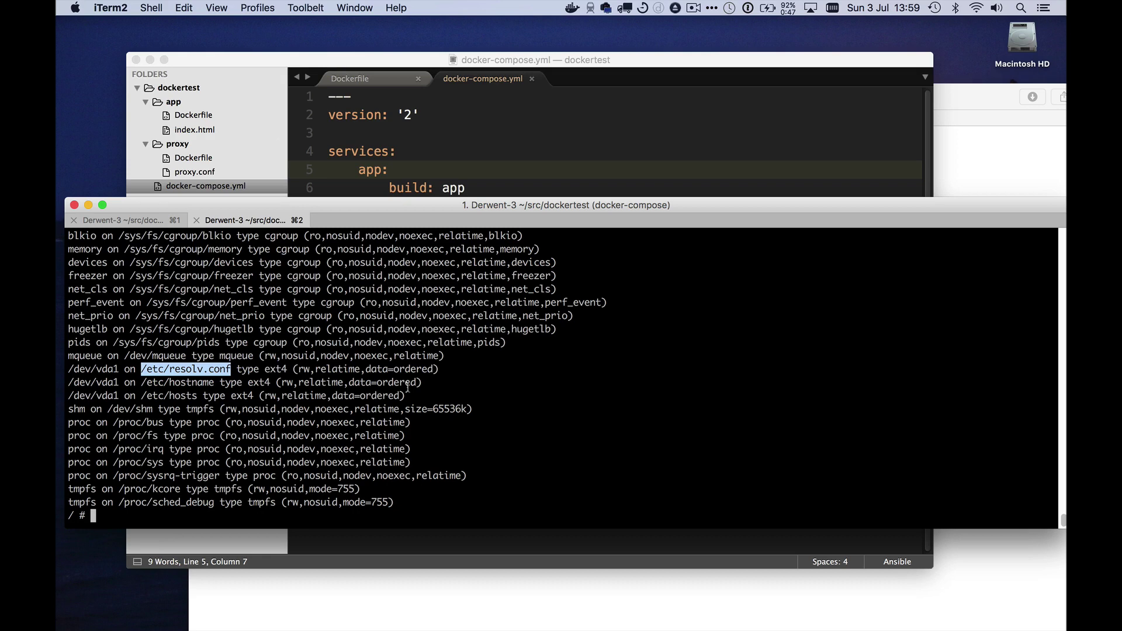
text(more /etc)
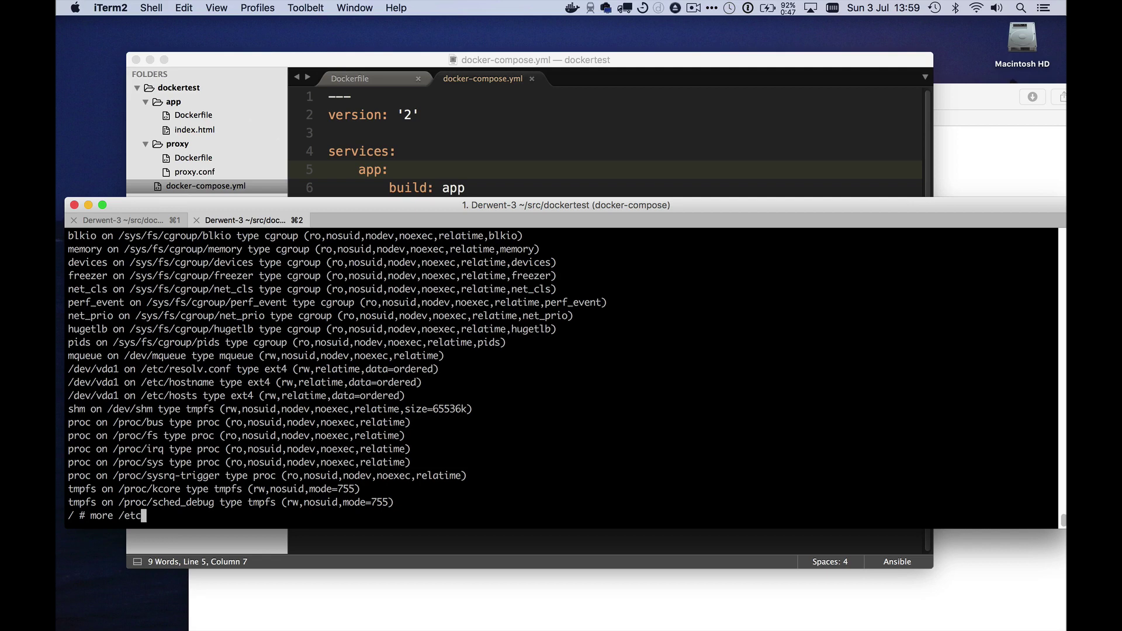
text(/resolv.c)
text(onf)
Display /etc/resolv.conf, highlight nameserver 127.0.0.11, and switch to Sublime Text
key(Return)
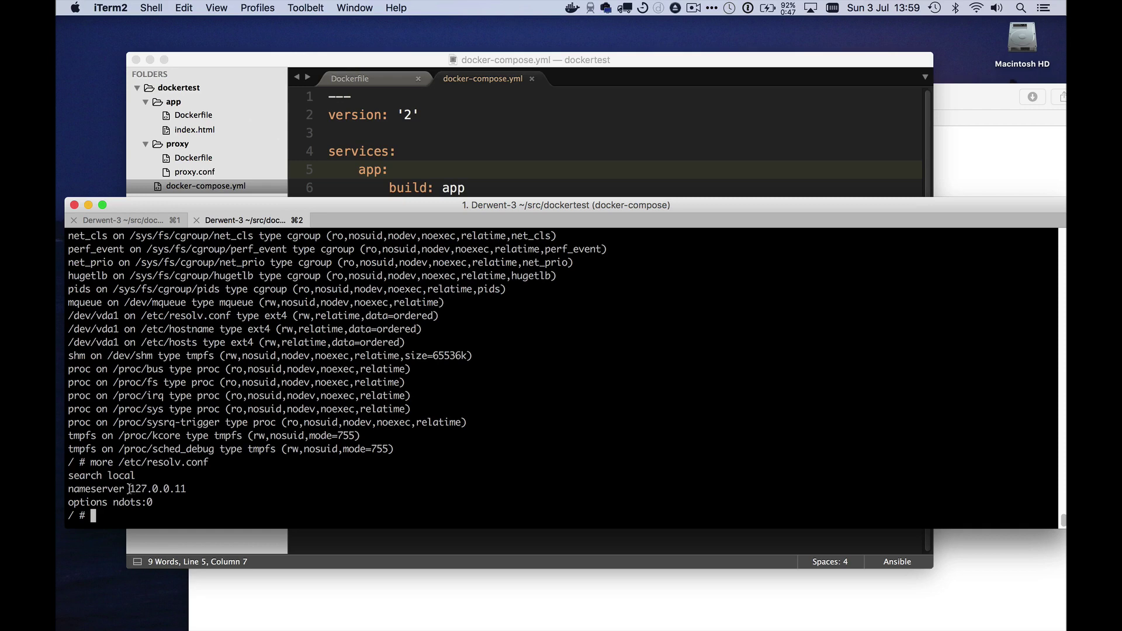
drag(130, 489, 186, 487)
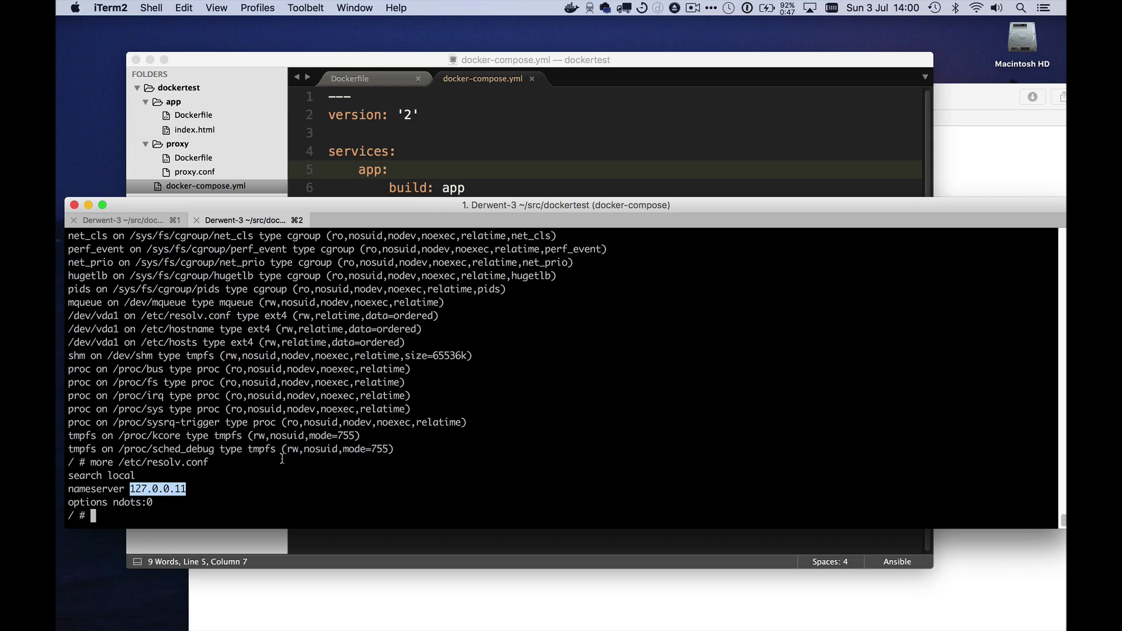
click(559, 124)
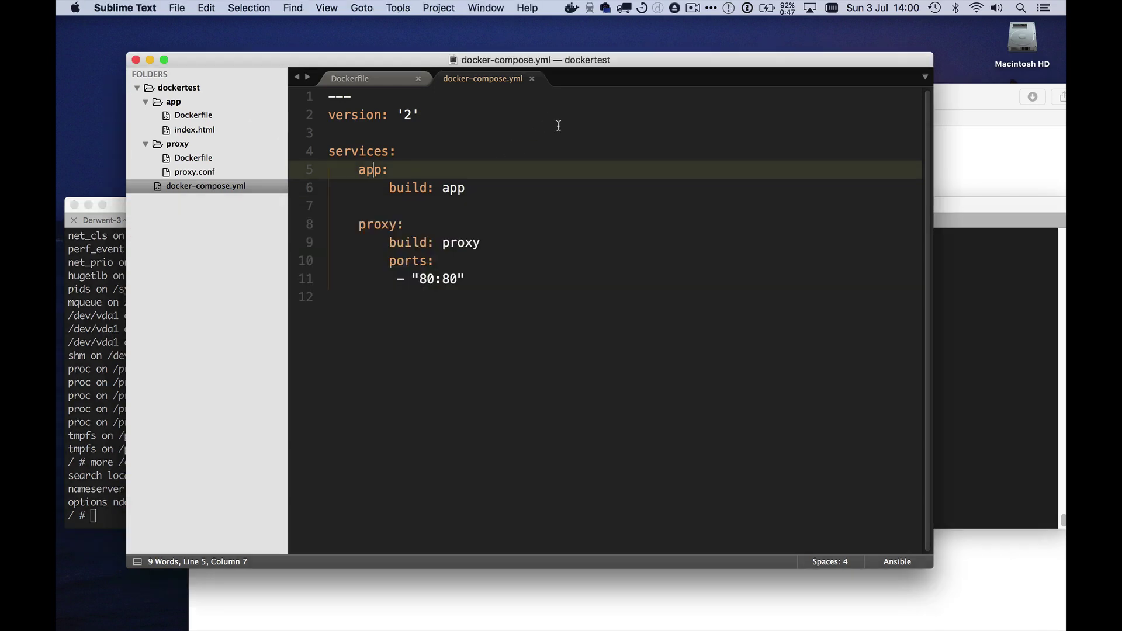
click(197, 159)
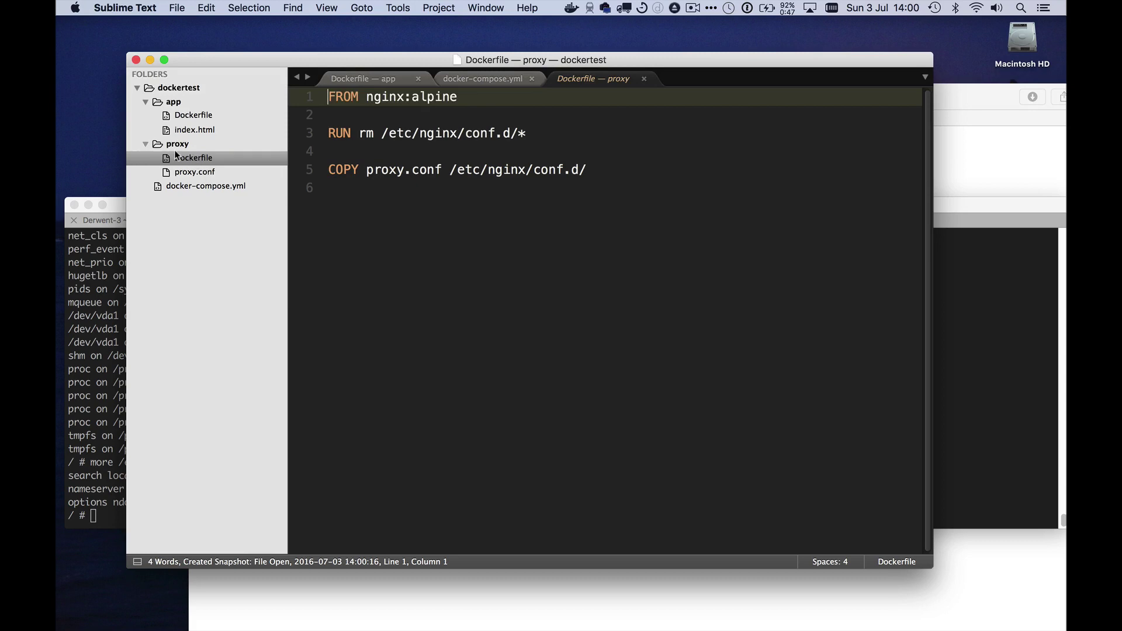
click(197, 173)
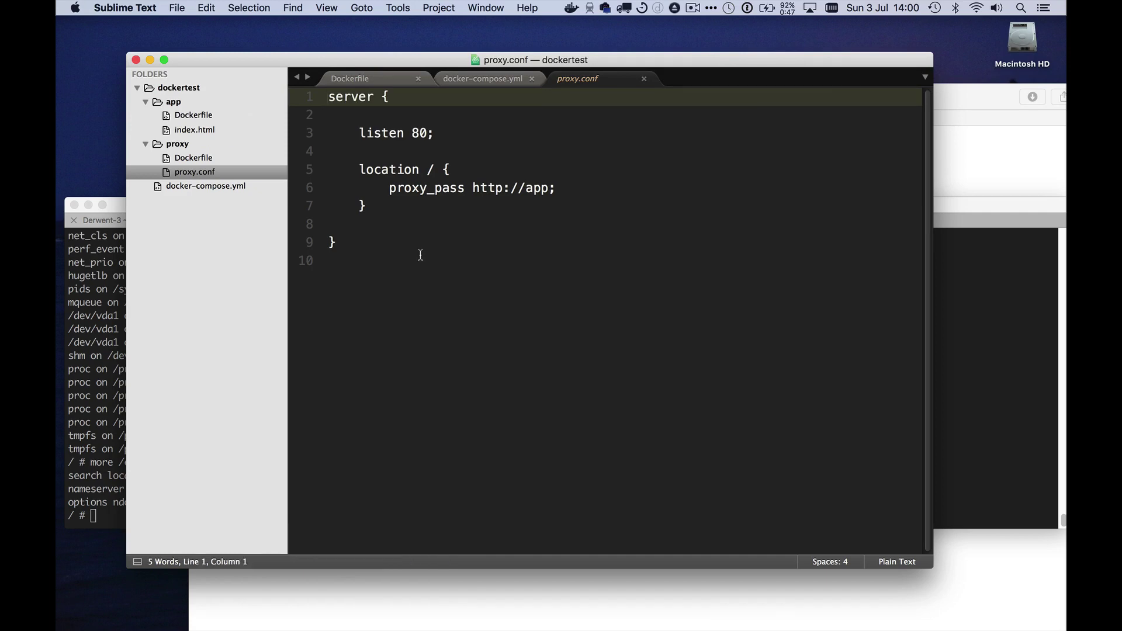
drag(389, 188, 574, 188)
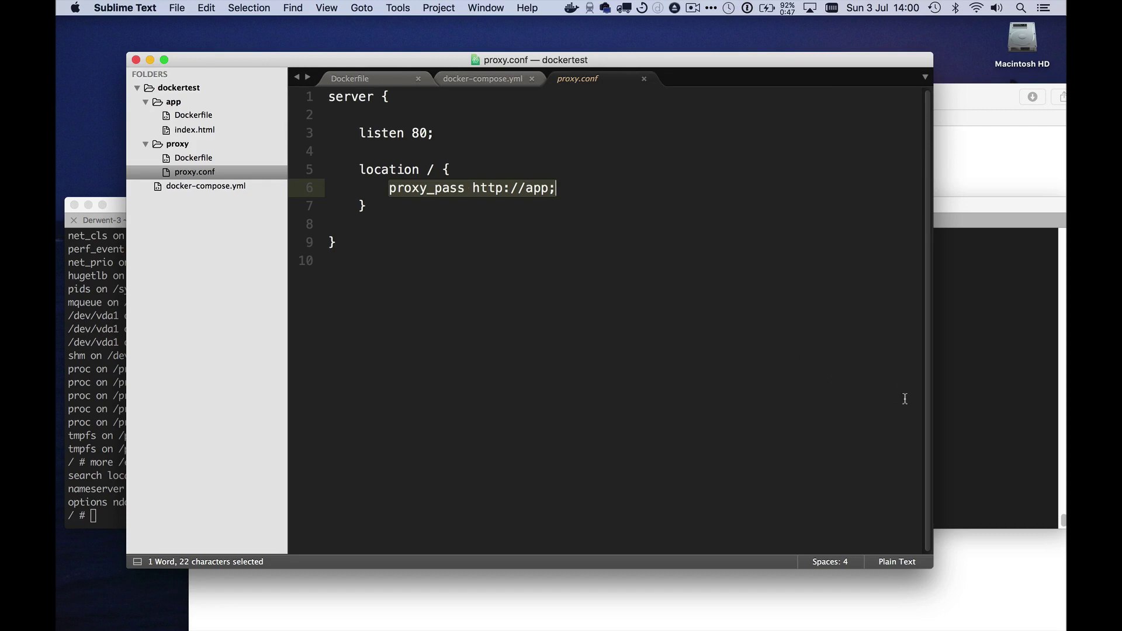
click(989, 398)
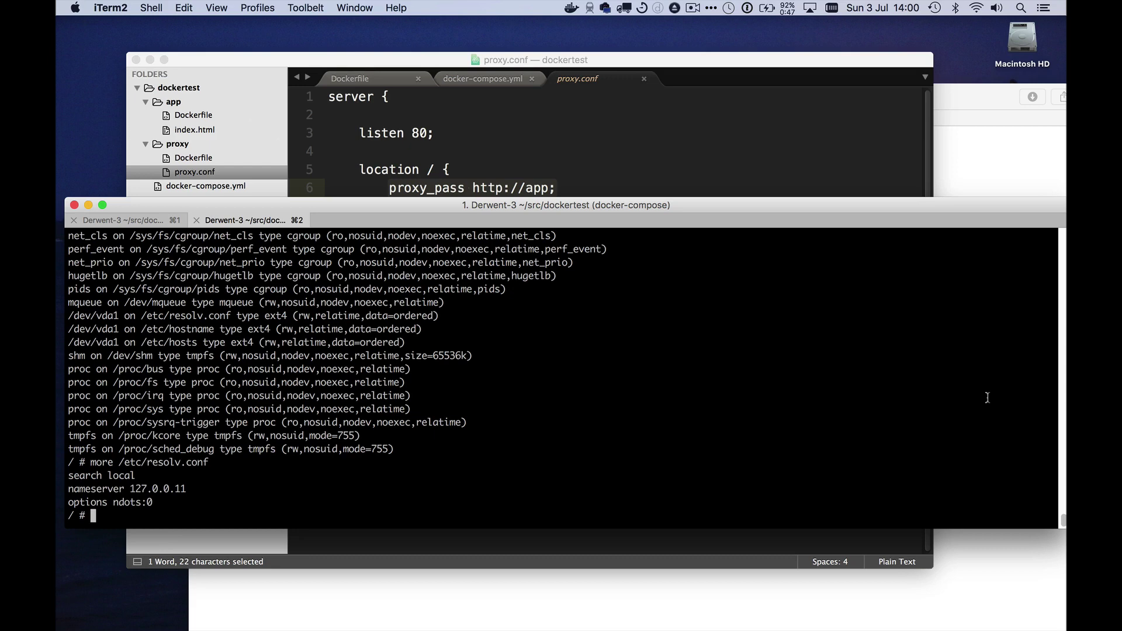
Exit the proxy shell, clear the screen, and run docker-compose scale without arguments
key(ctrl+d)
key(Return)
key(Return)
key(Return)
key(Return)
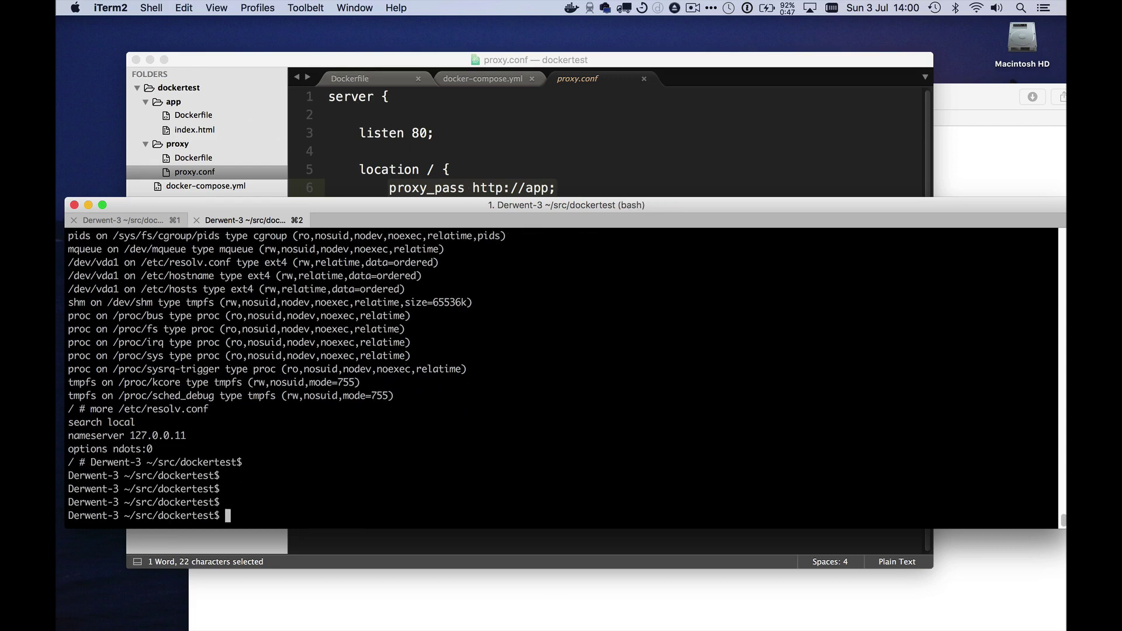
key(ctrl+l)
text(docker)
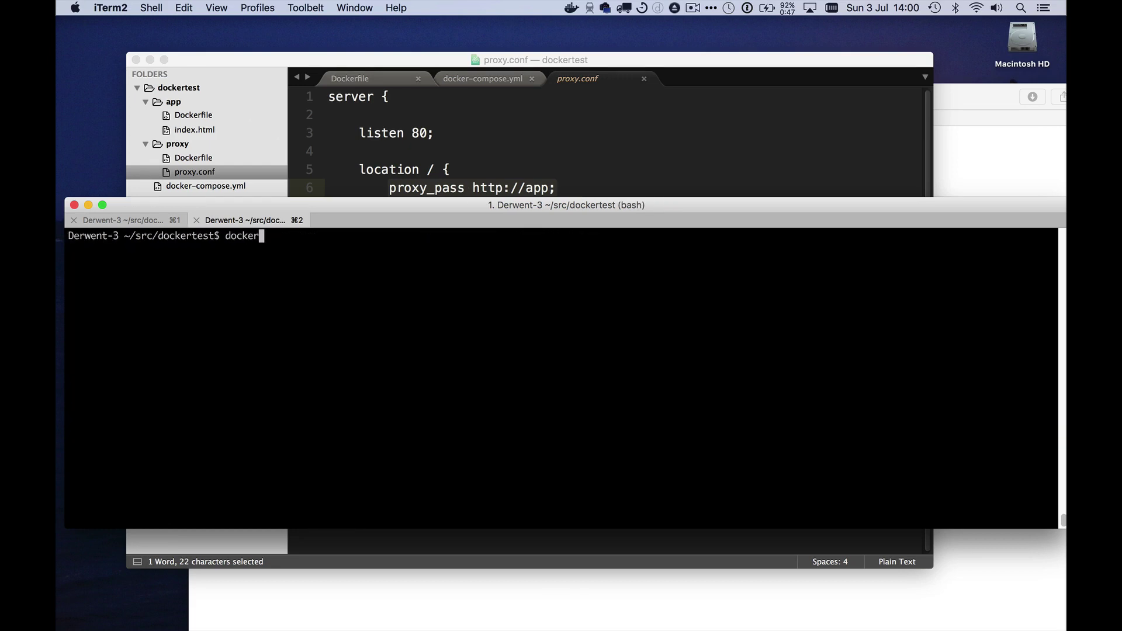
text( scale)
key(Return)
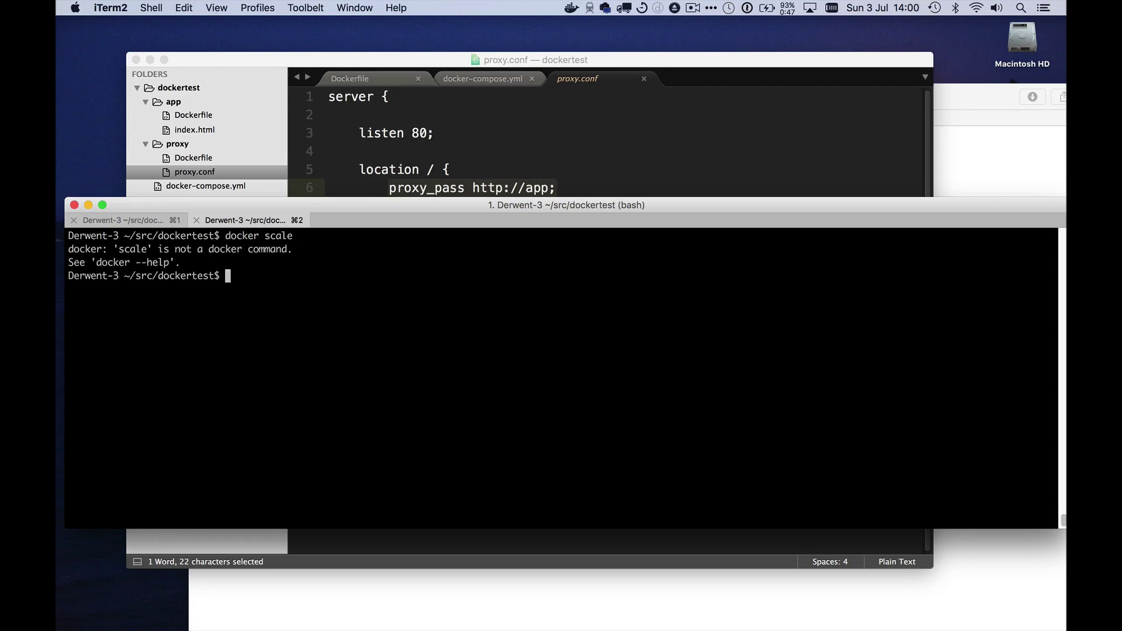
key(Up)
key(Left)
key(Left)
key(Left)
key(Left)
key(Left)
key(Left)
text(-compose)
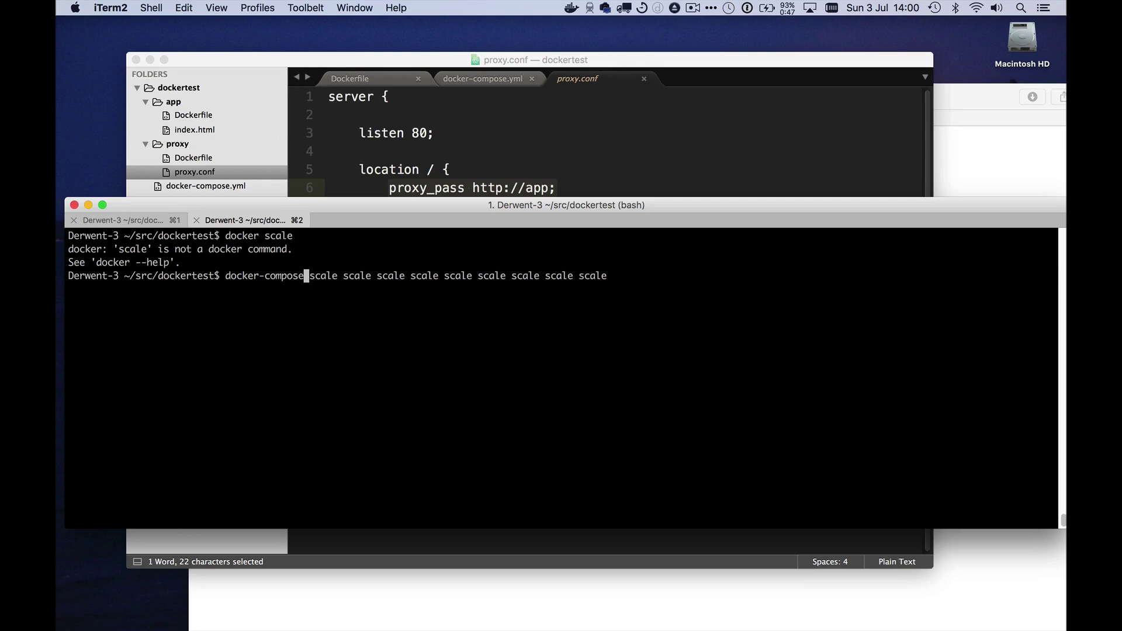
key(ctrl+k)
text(sc)
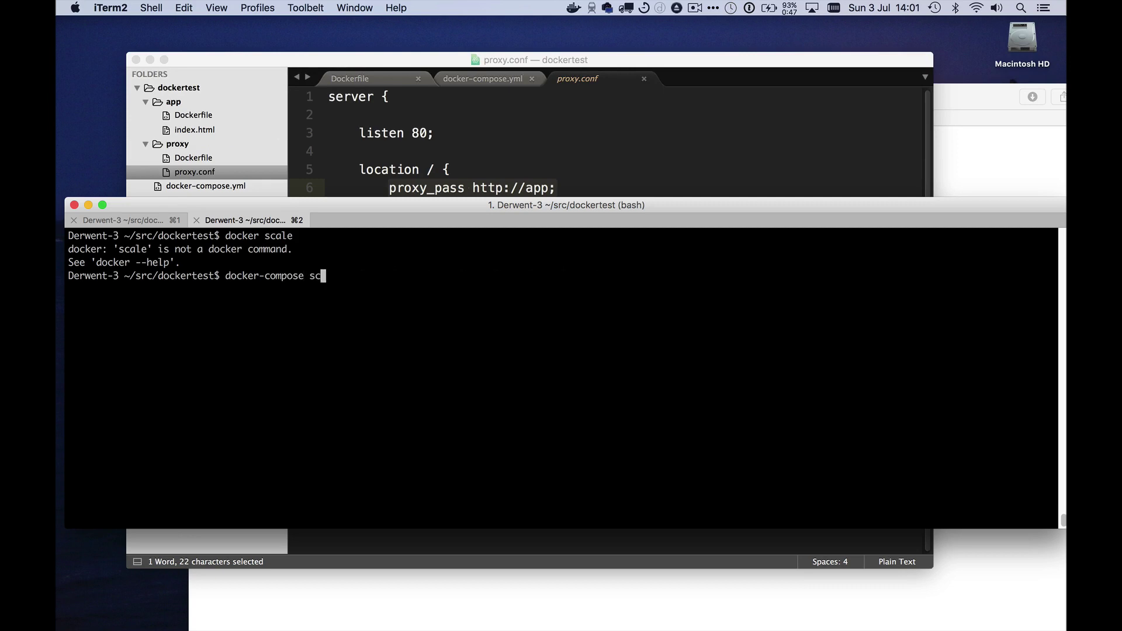
text(ale)
key(Return)
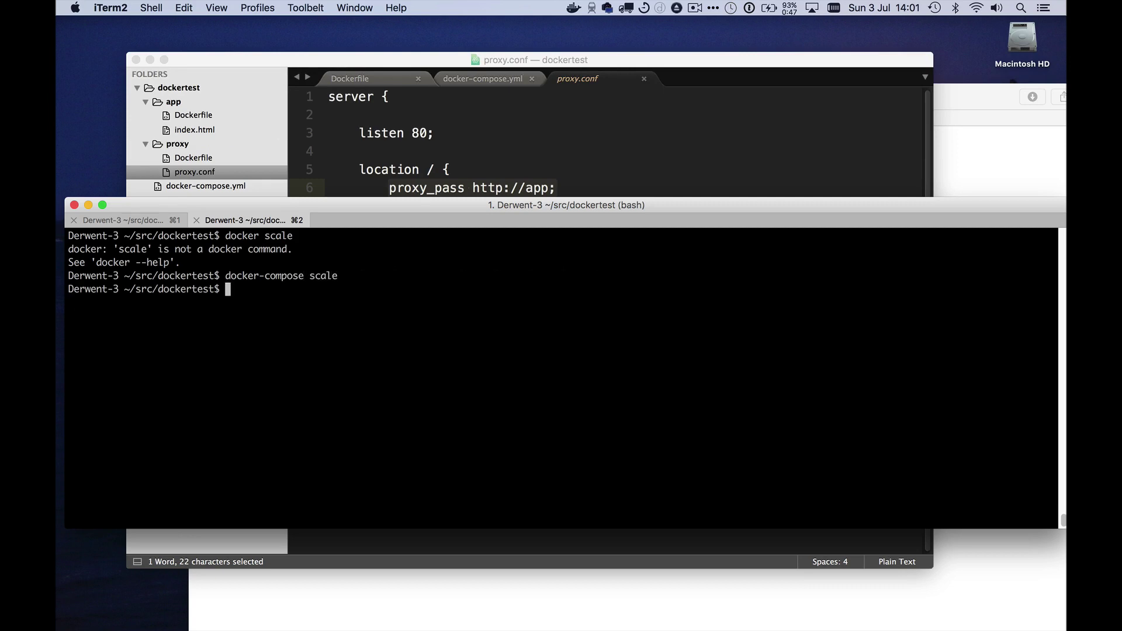
Rerun docker-compose scale with -h and highlight the service=num argument format
key(Up)
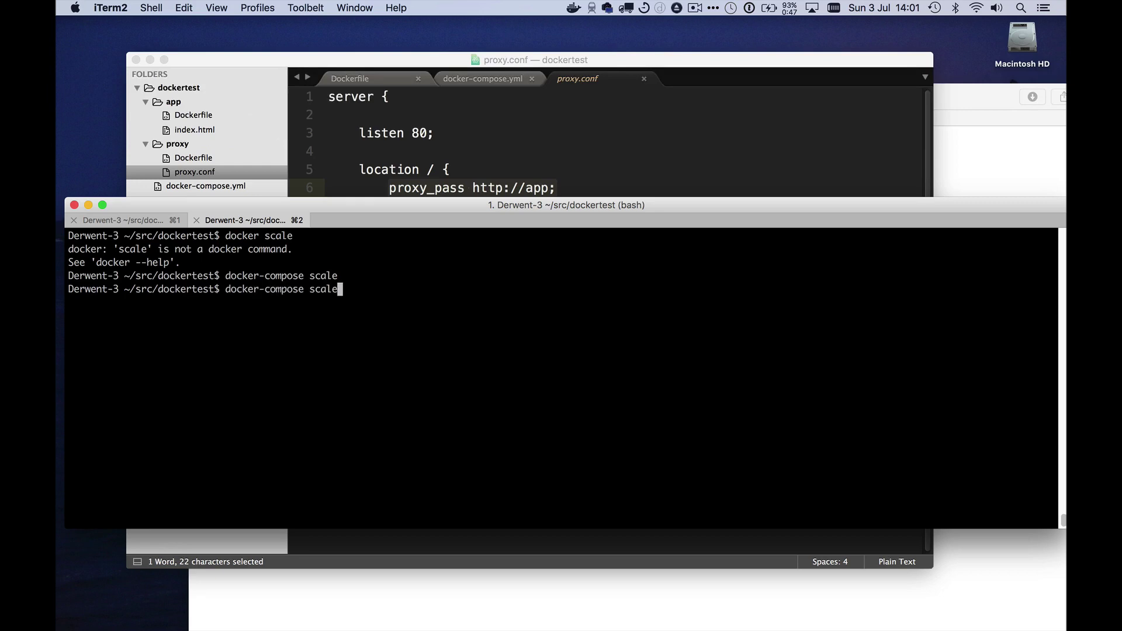
text( -h)
key(Return)
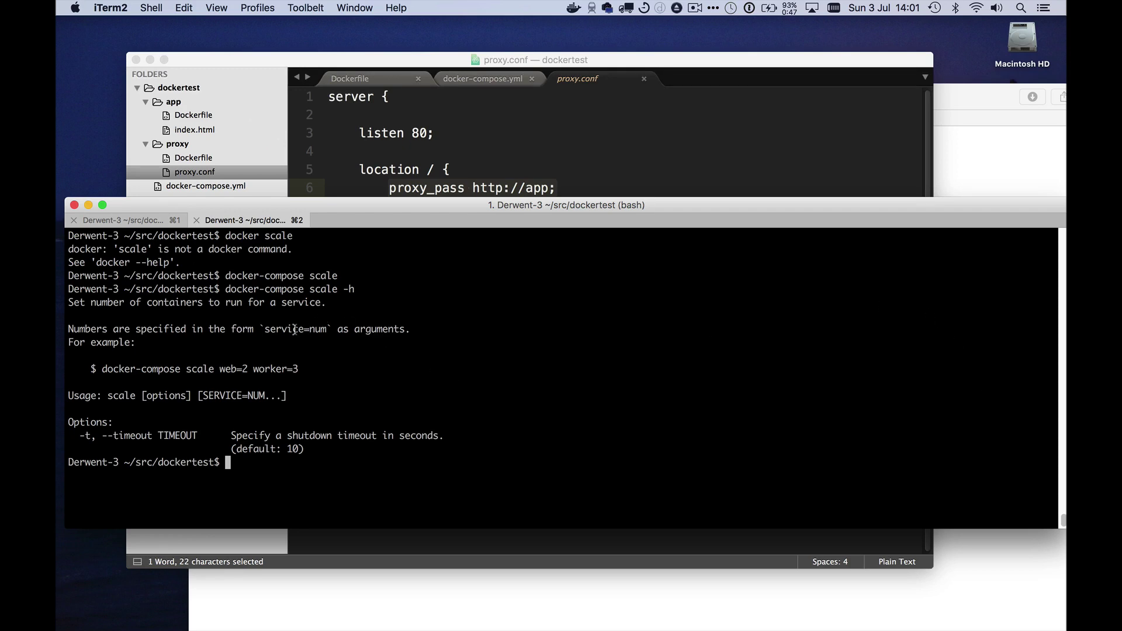
double_click(294, 329)
click(385, 411)
Run 'd-c scale app=4', then docker ps to list app_1 through app_4 and the proxy
key(Return)
text(doc)
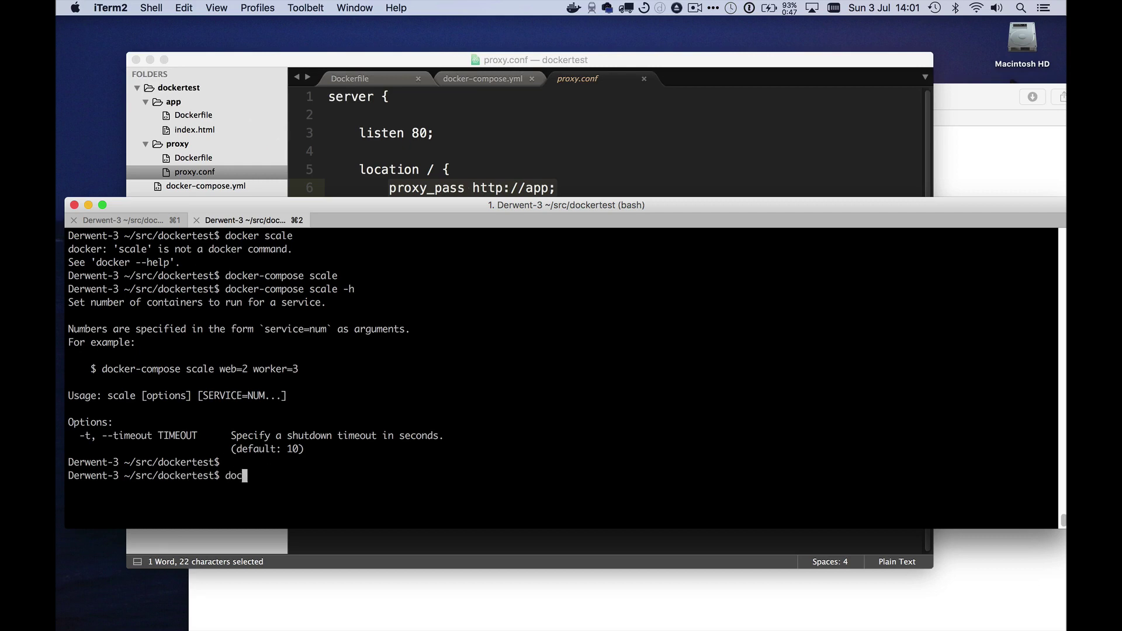
text(ker s)
key(BackSpace)
key(BackSpace)
key(BackSpace)
key(BackSpace)
key(BackSpace)
key(BackSpace)
text(-c )
text(scale app)
text(=4)
key(Return)
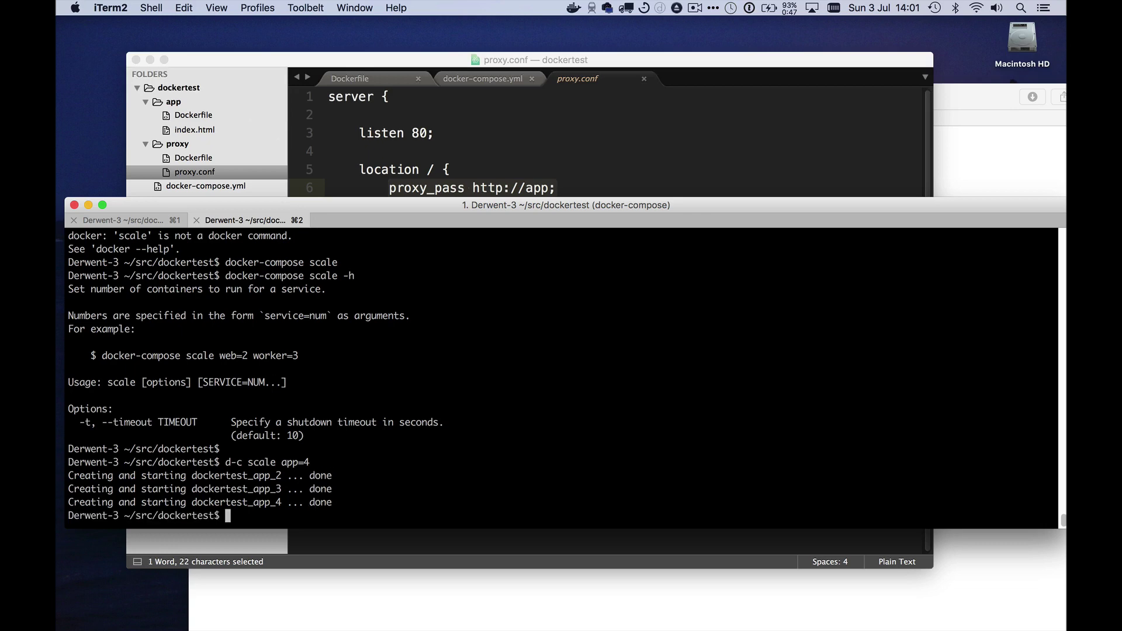
text(d)
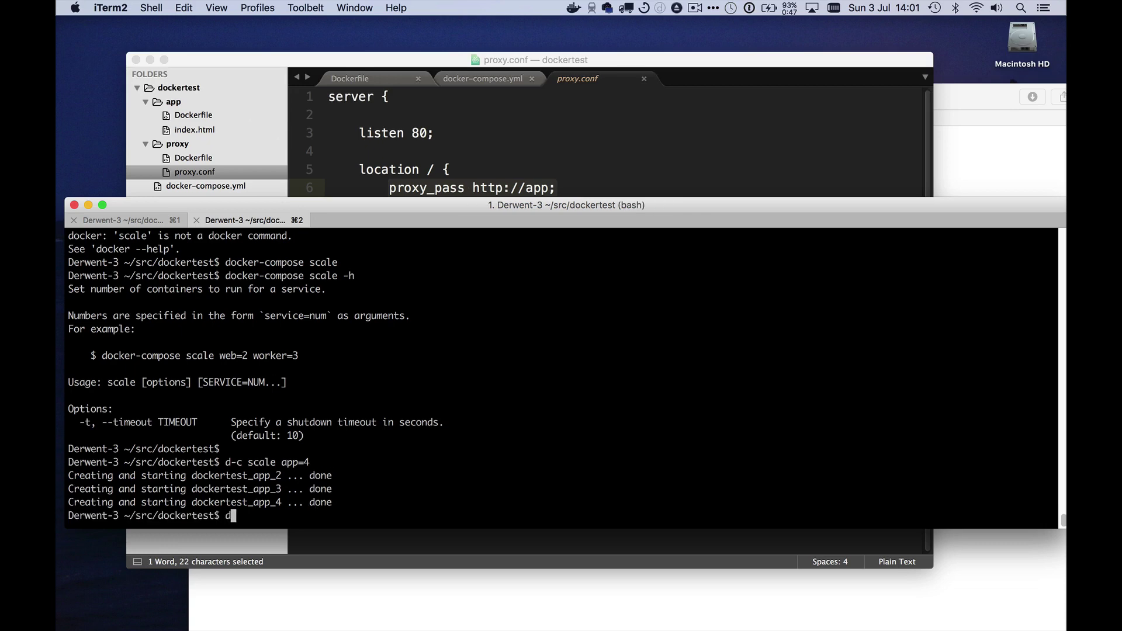
text(ocker ps)
key(Return)
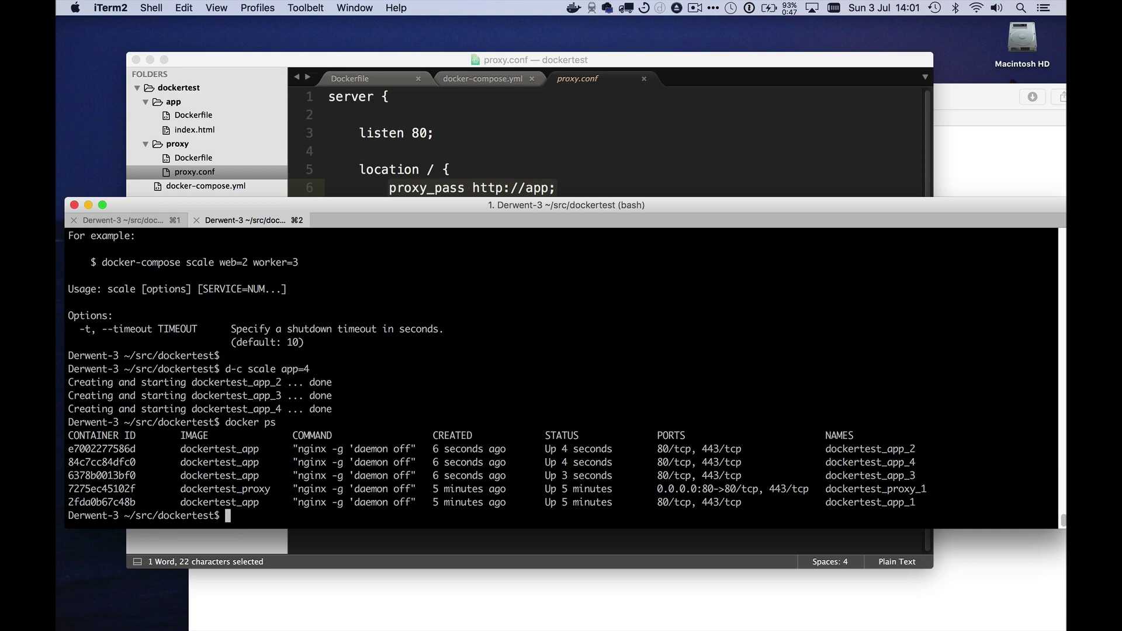
double_click(247, 489)
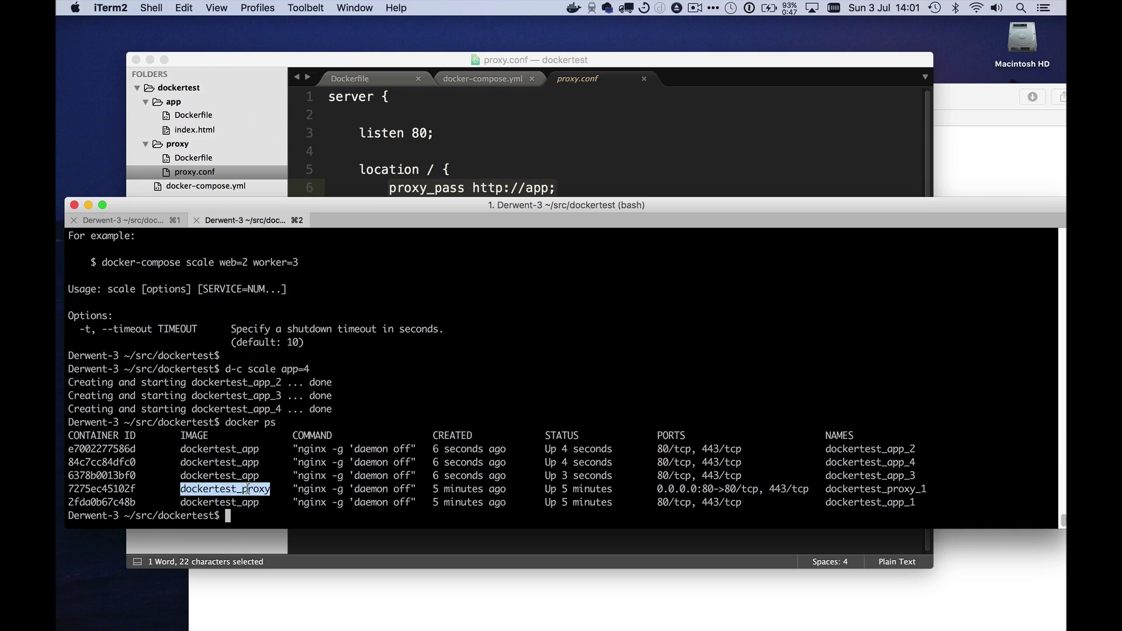
click(283, 444)
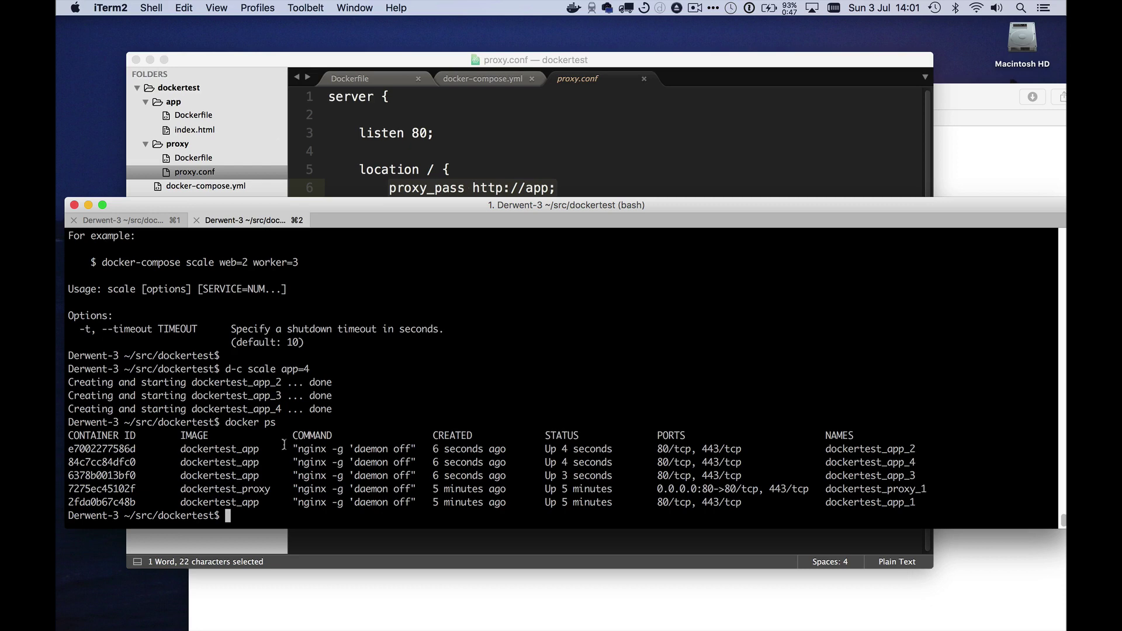
Re-enter the proxy shell with 'd-c exec proxy sh' and nslookup app, returning four addresses
key(Up)
key(Up)
key(Up)
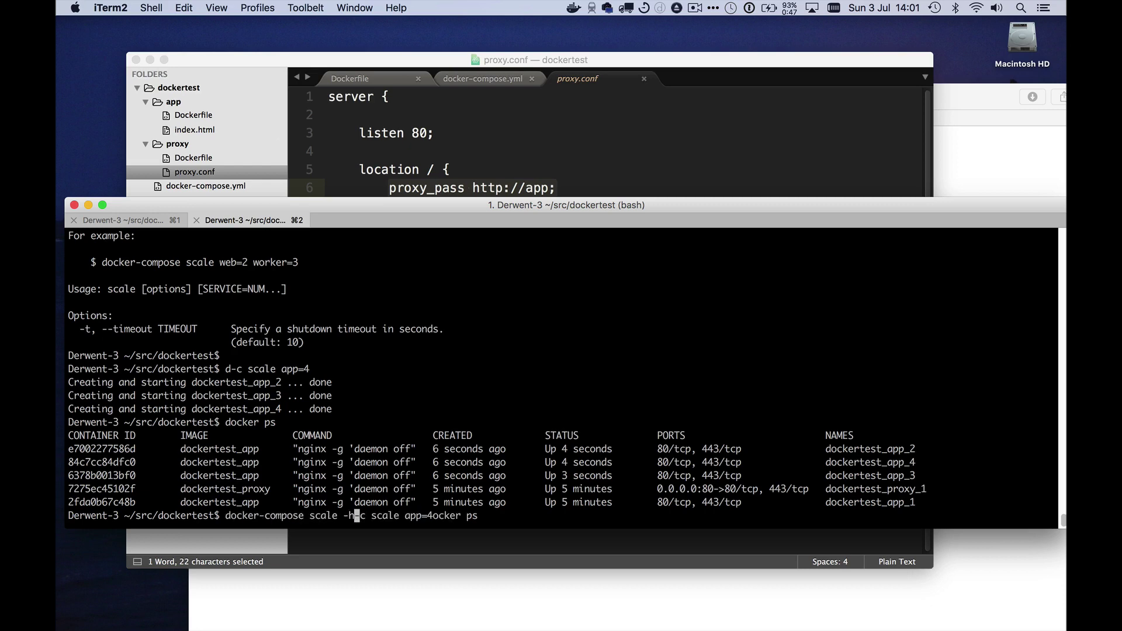
key(Up)
key(Up)
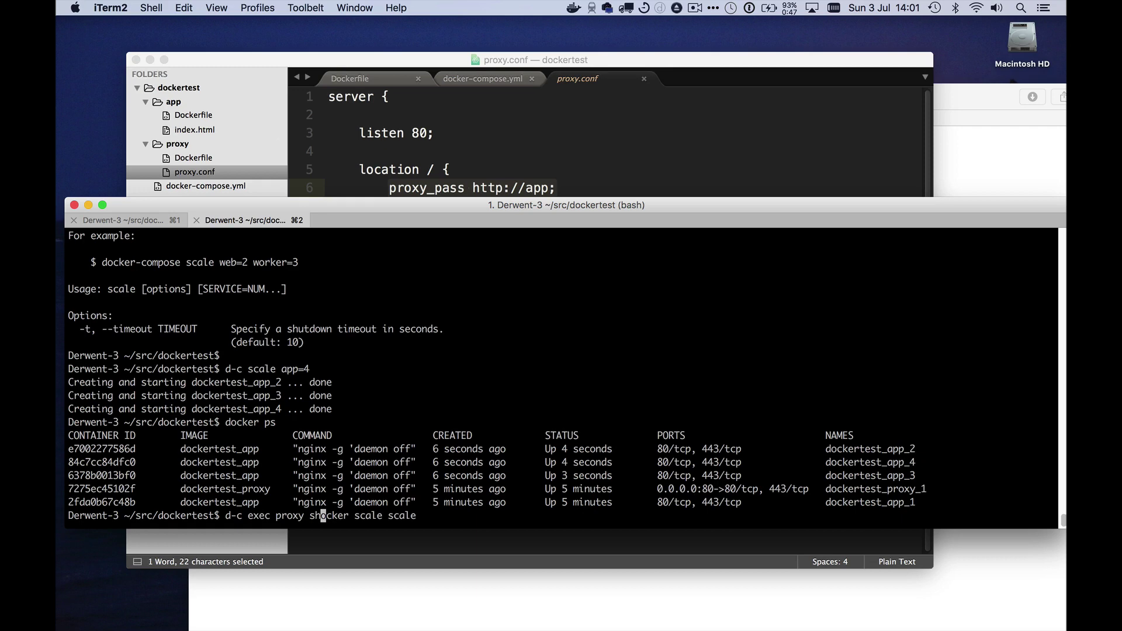
key(ctrl+l)
key(Return)
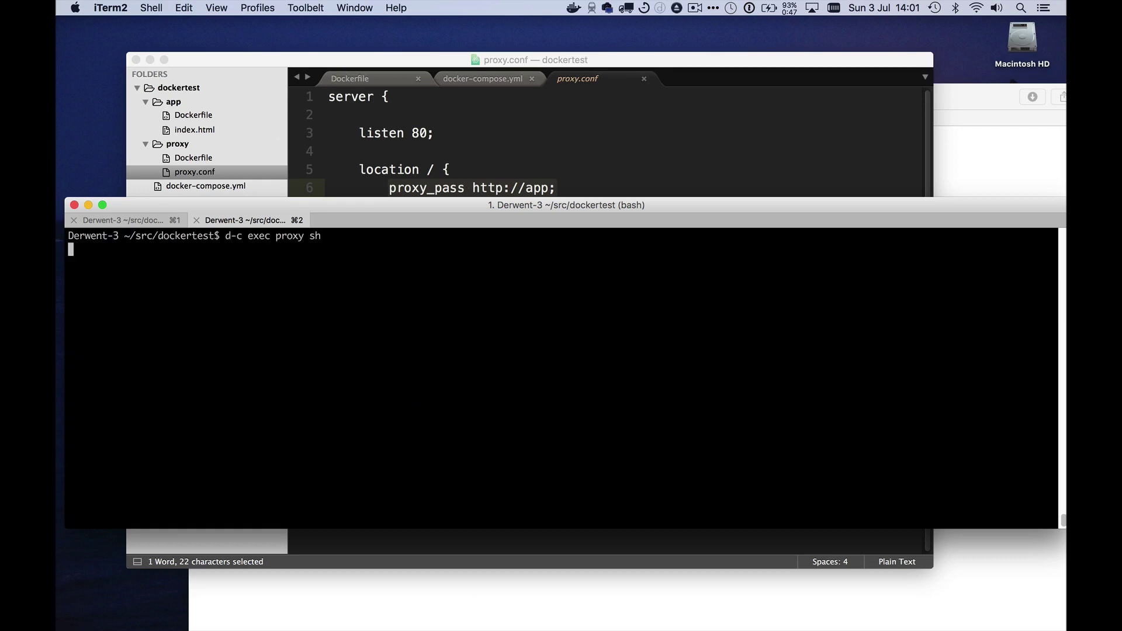
text(ns)
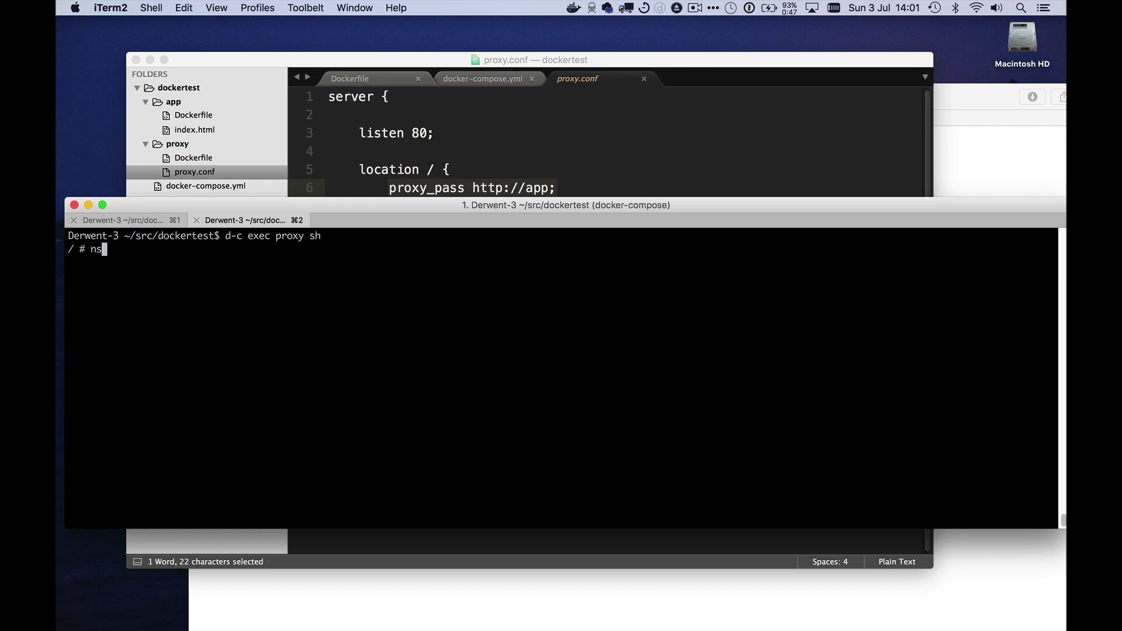
text(lookup)
text( app)
key(Return)
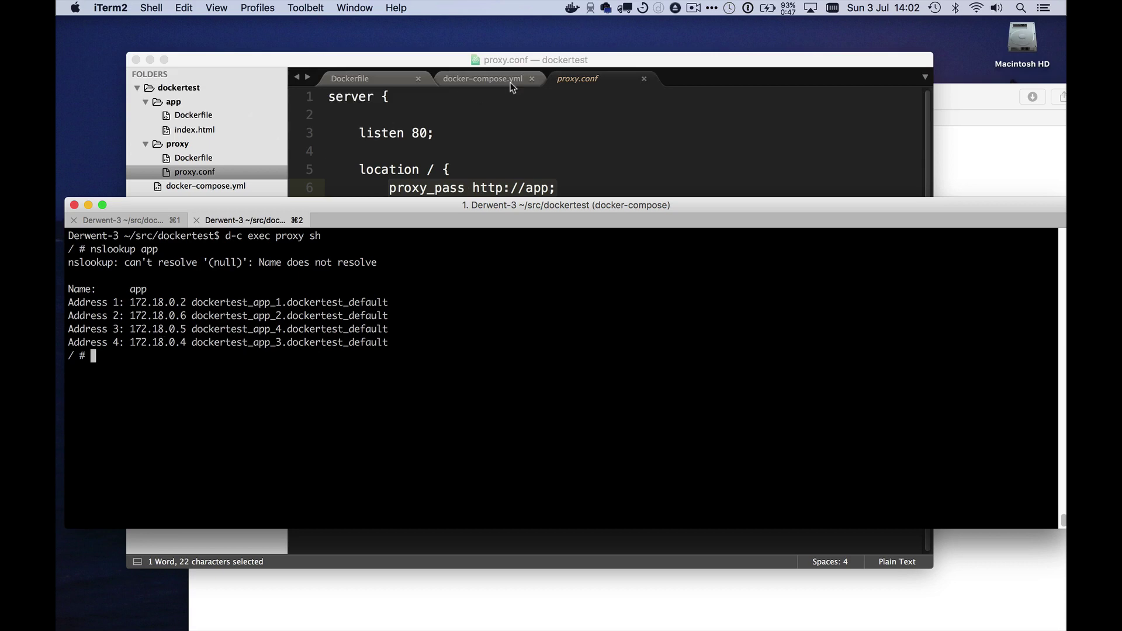
click(560, 132)
click(507, 182)
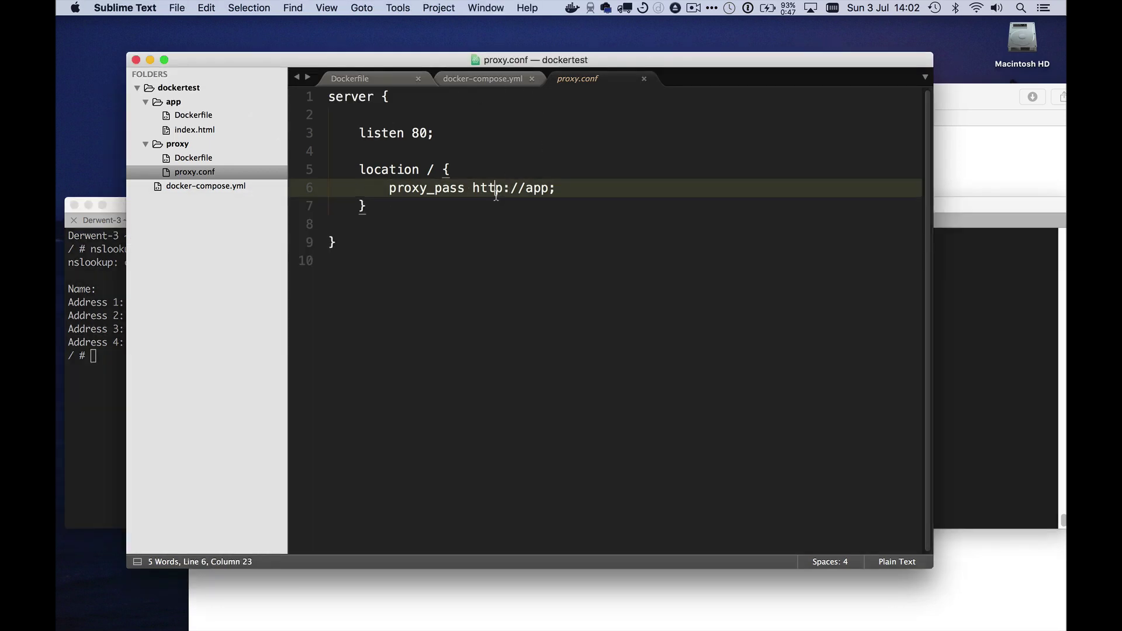
click(387, 187)
double_click(492, 188)
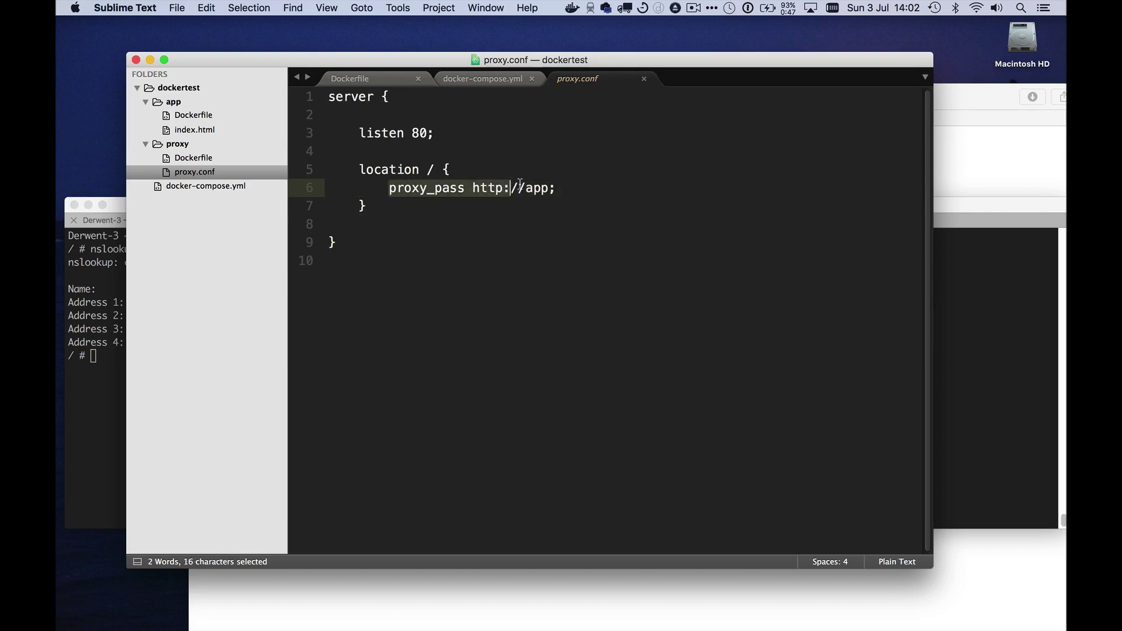
double_click(537, 188)
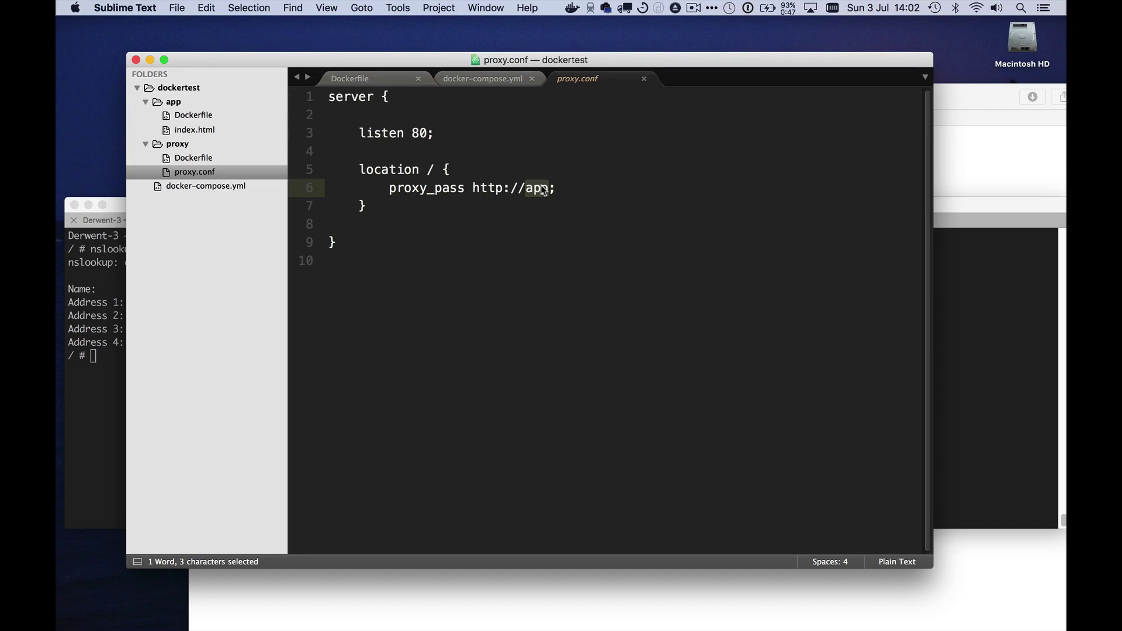
click(975, 351)
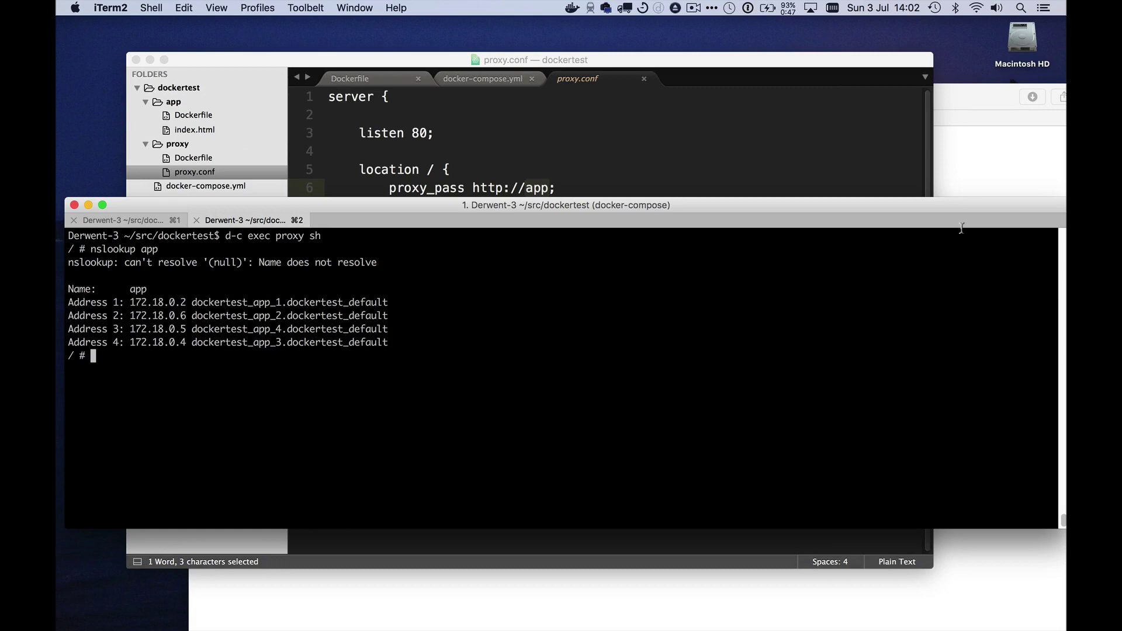
Reload the localhost test page three times and pick out app_1 entries in the request log
click(155, 220)
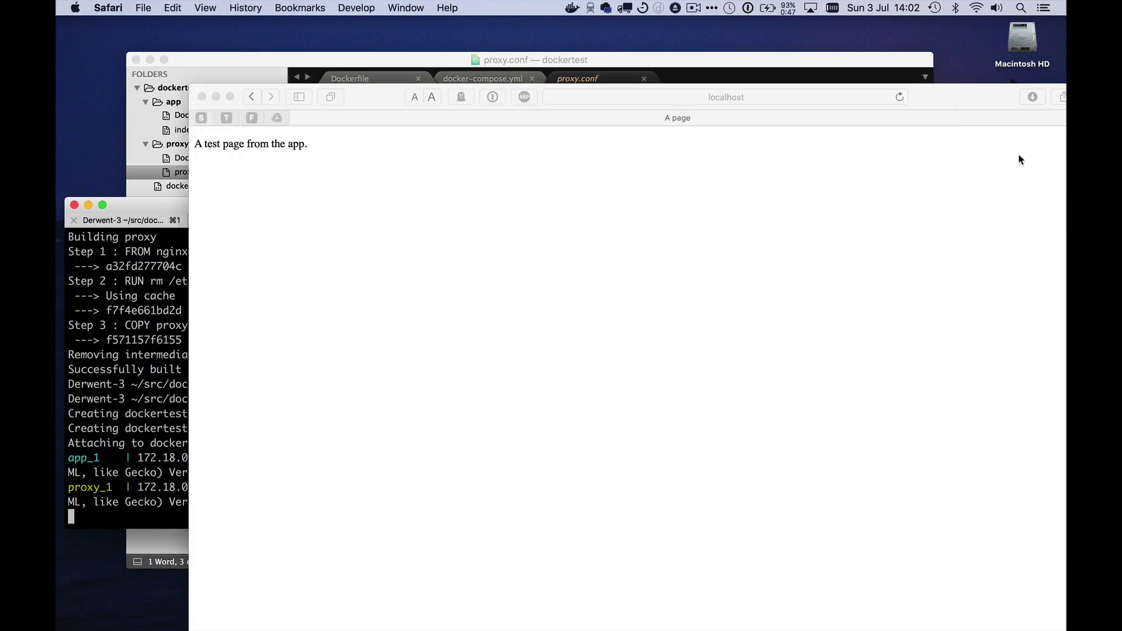
click(963, 145)
key(super+r)
key(super+r)
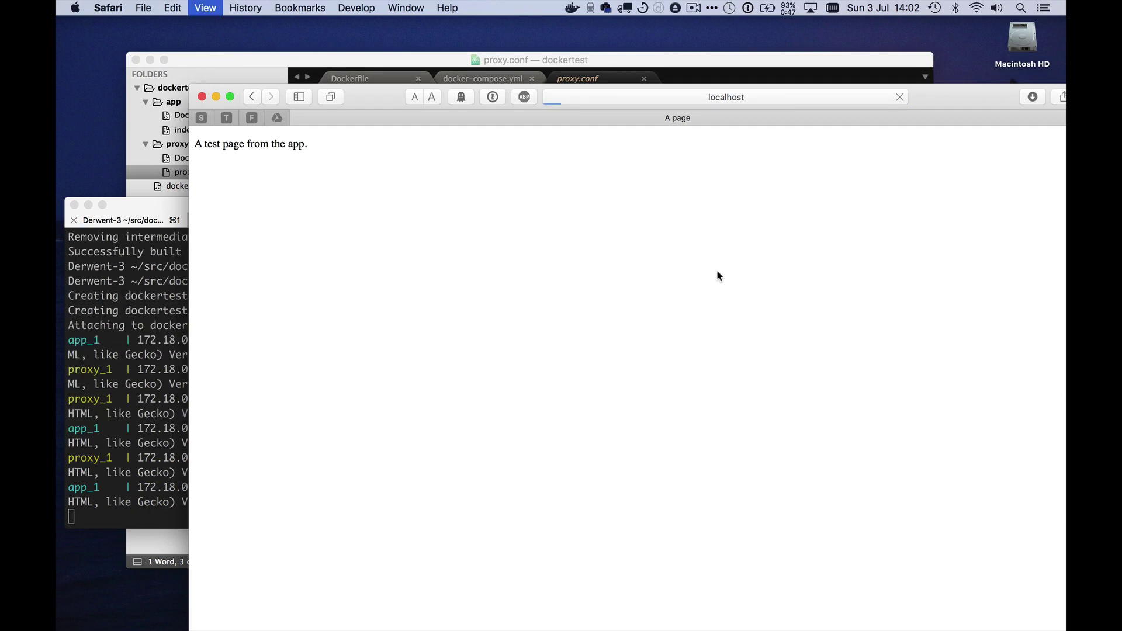
key(super+r)
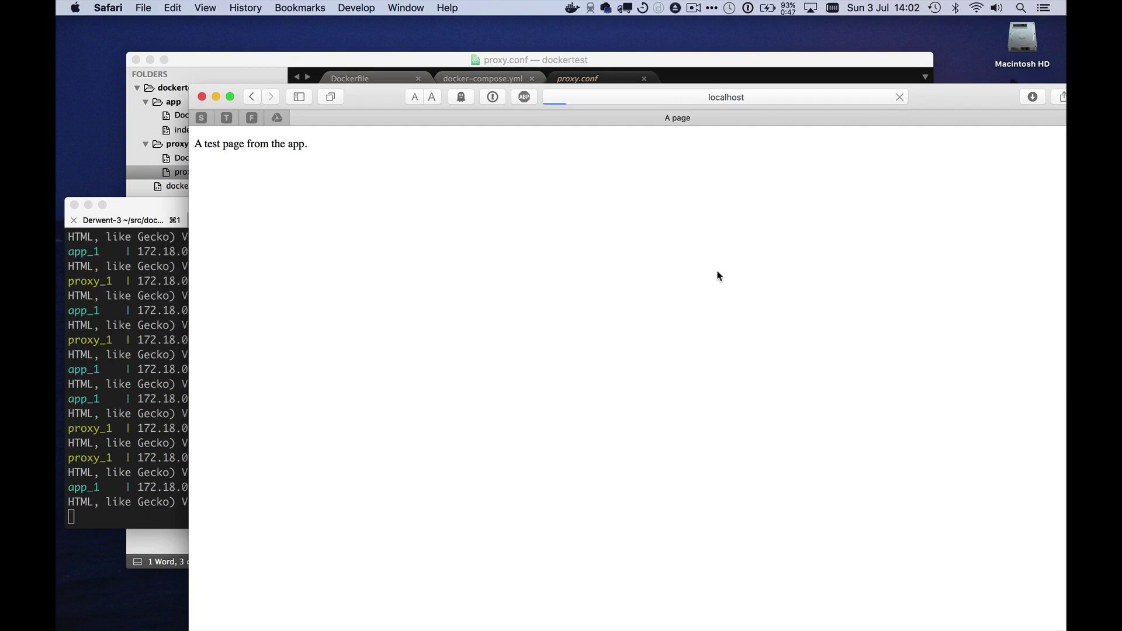
key(super+r)
double_click(88, 426)
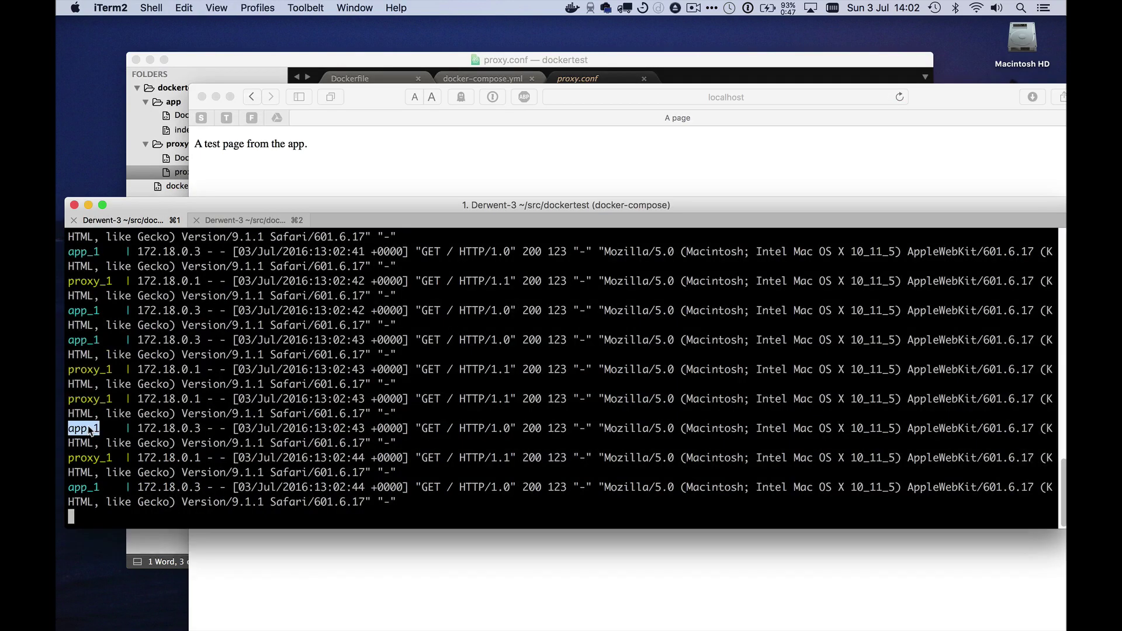
double_click(88, 340)
Reload the test page three more times and view the compose request log
click(392, 166)
key(super+r)
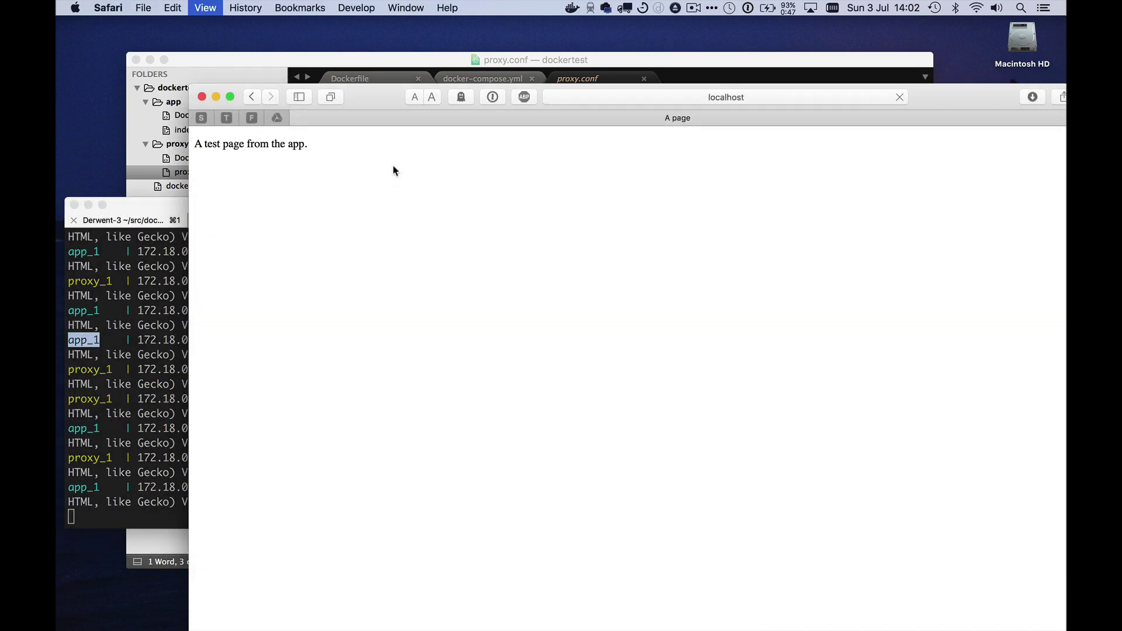
key(super+r)
key(super+r)
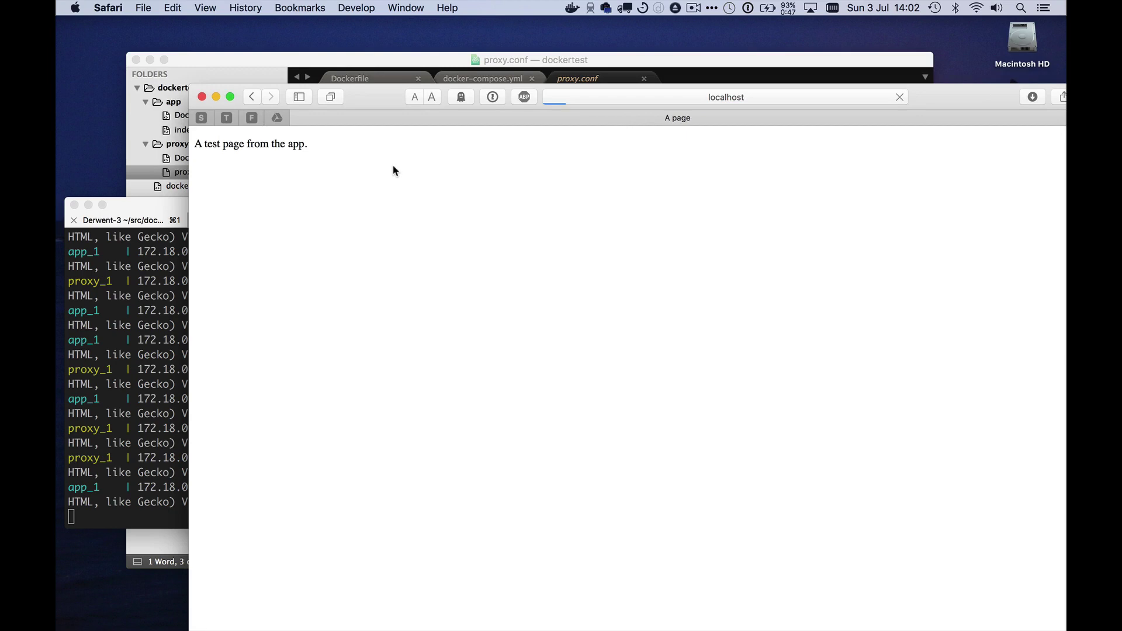
key(super+r)
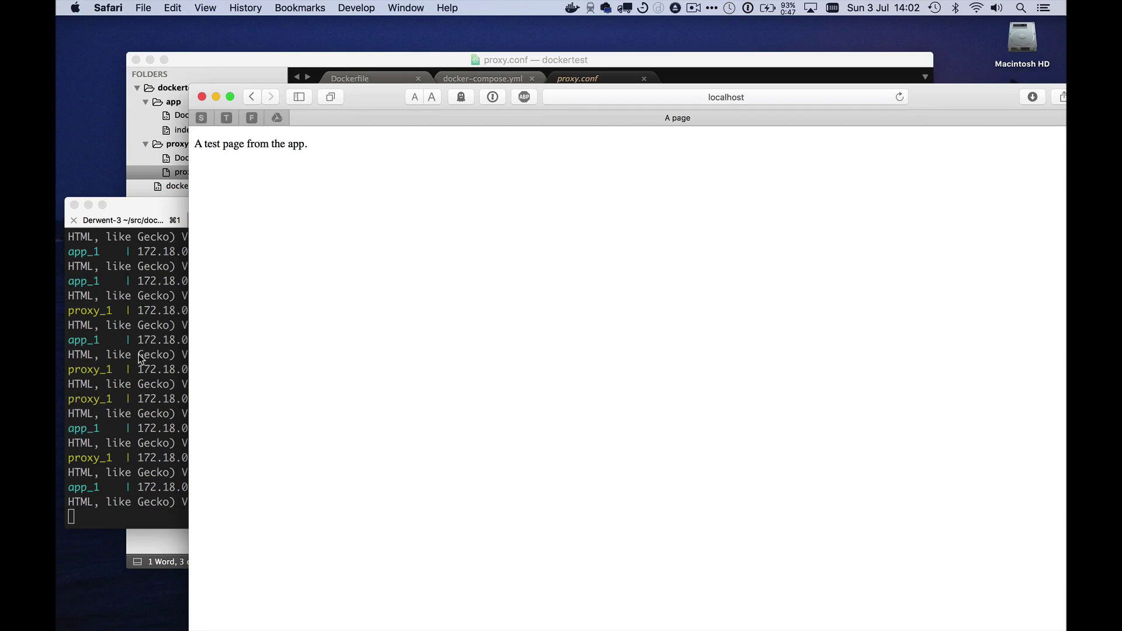
click(139, 356)
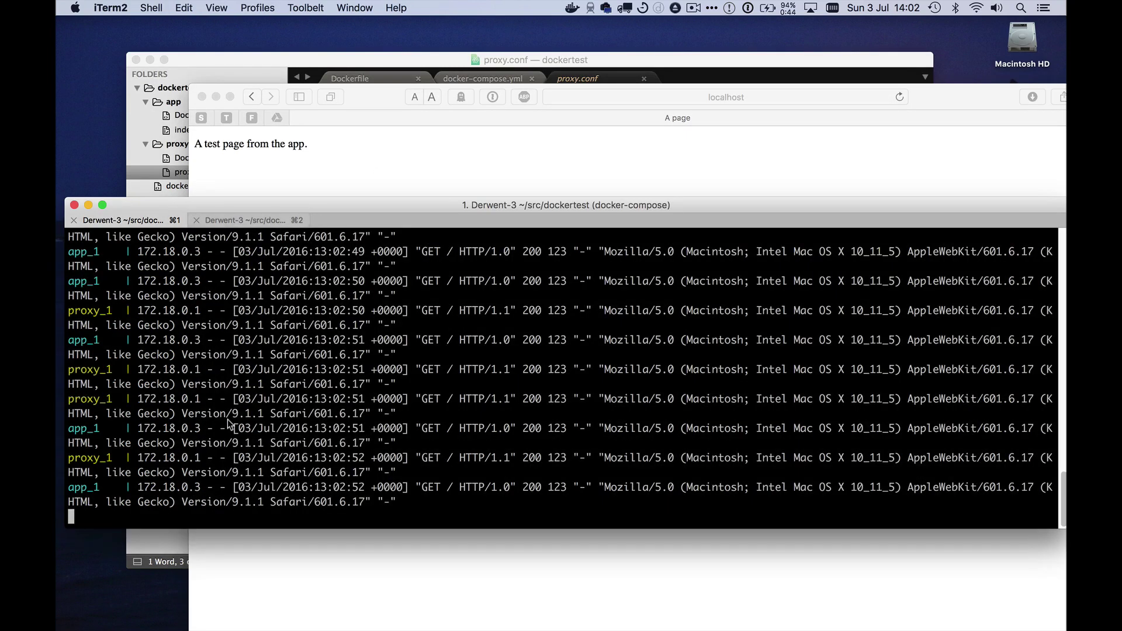
Stop the compose stack with Ctrl+C, restart it with 'd-c up', and return to Safari
key(ctrl+c)
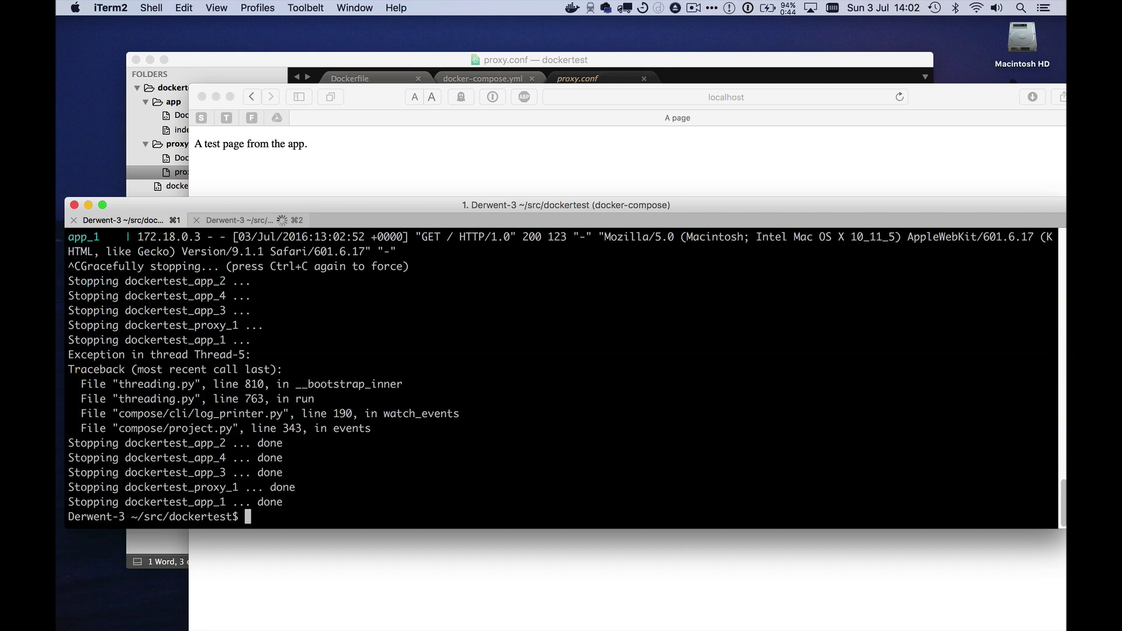
key(Return)
key(Return)
text(d-c up)
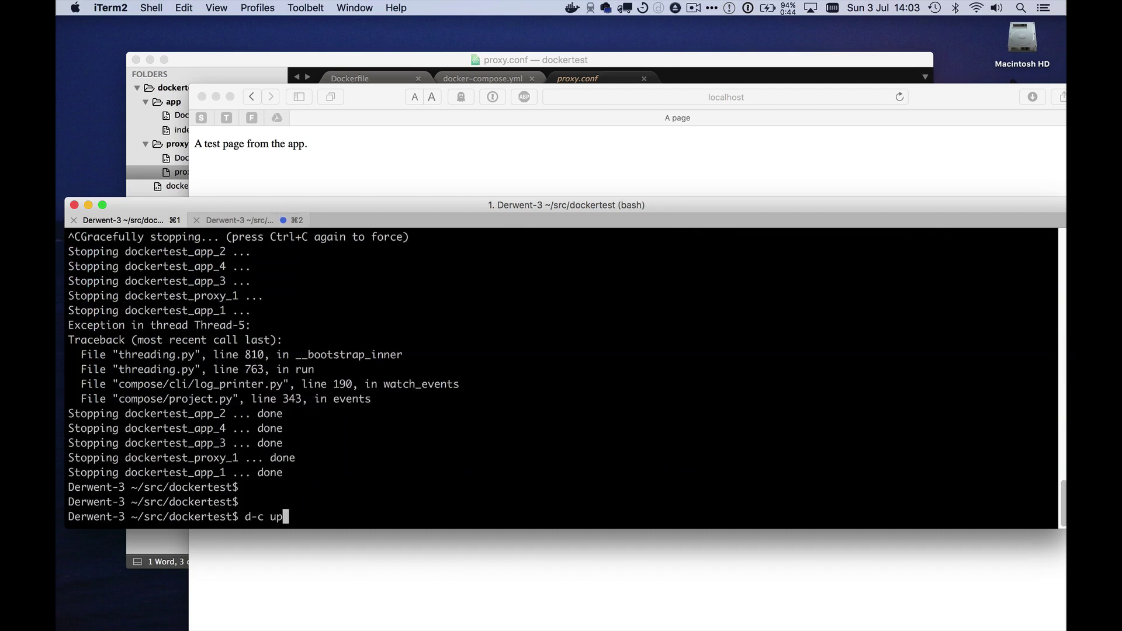
key(Return)
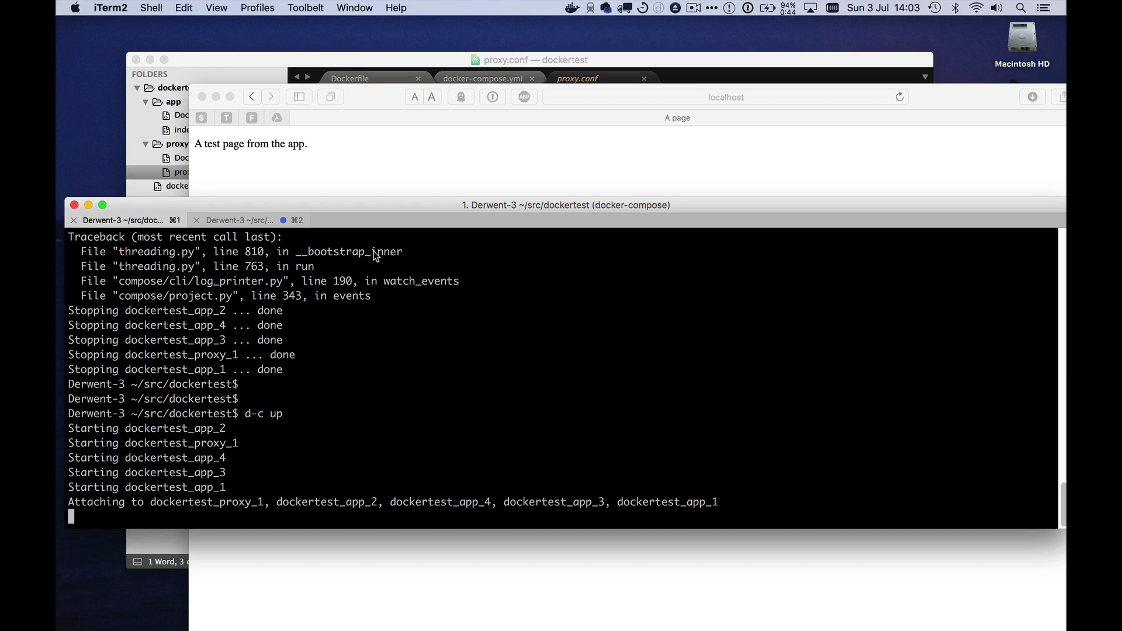
click(410, 160)
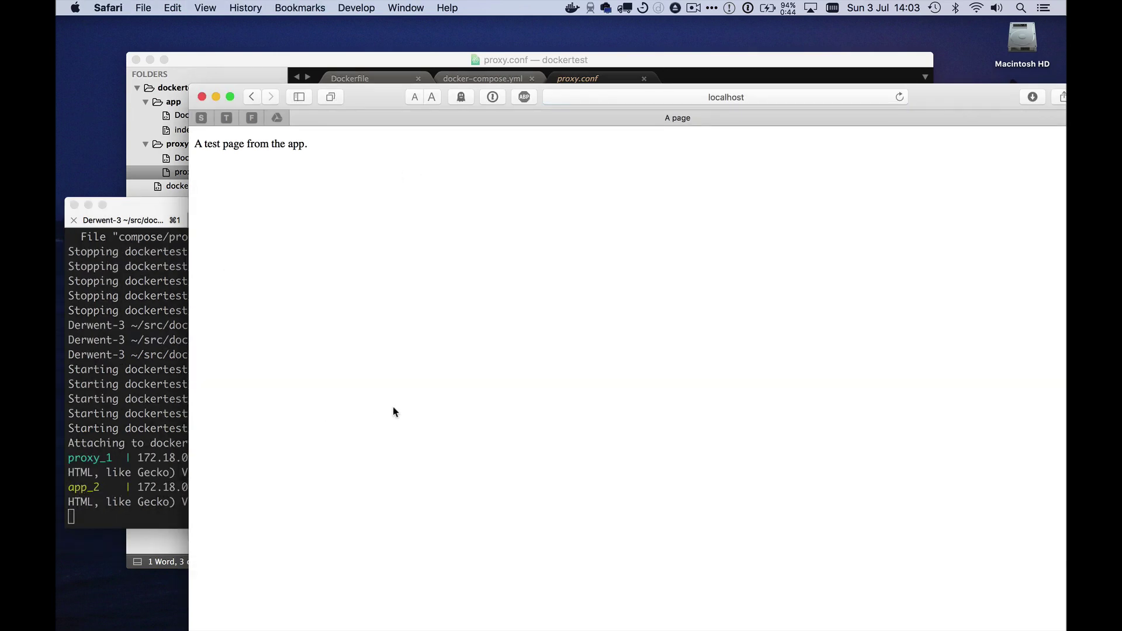
Reload the test page twice so requests reach app_2, app_3 and app_4
key(super+r)
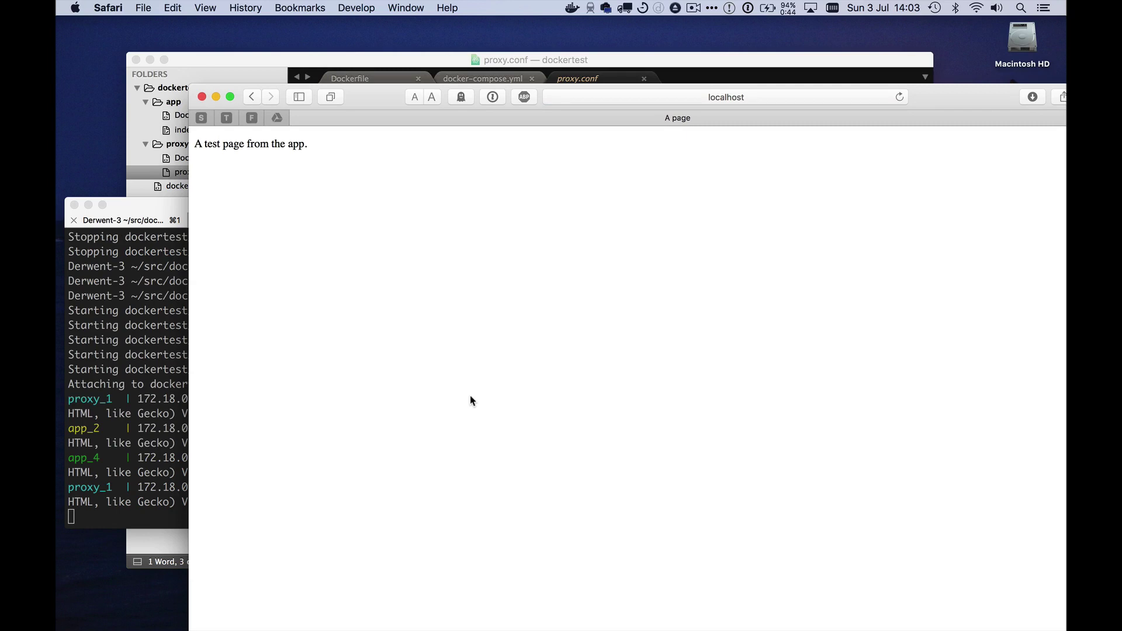
key(super+r)
key(super+r)
key(super+r)
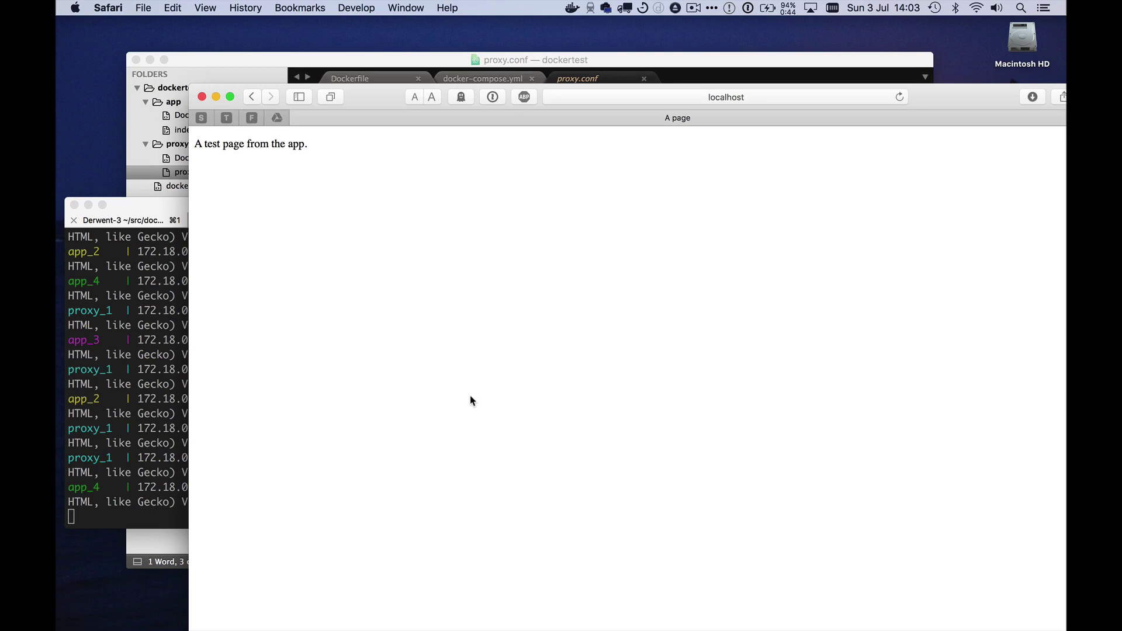
click(133, 421)
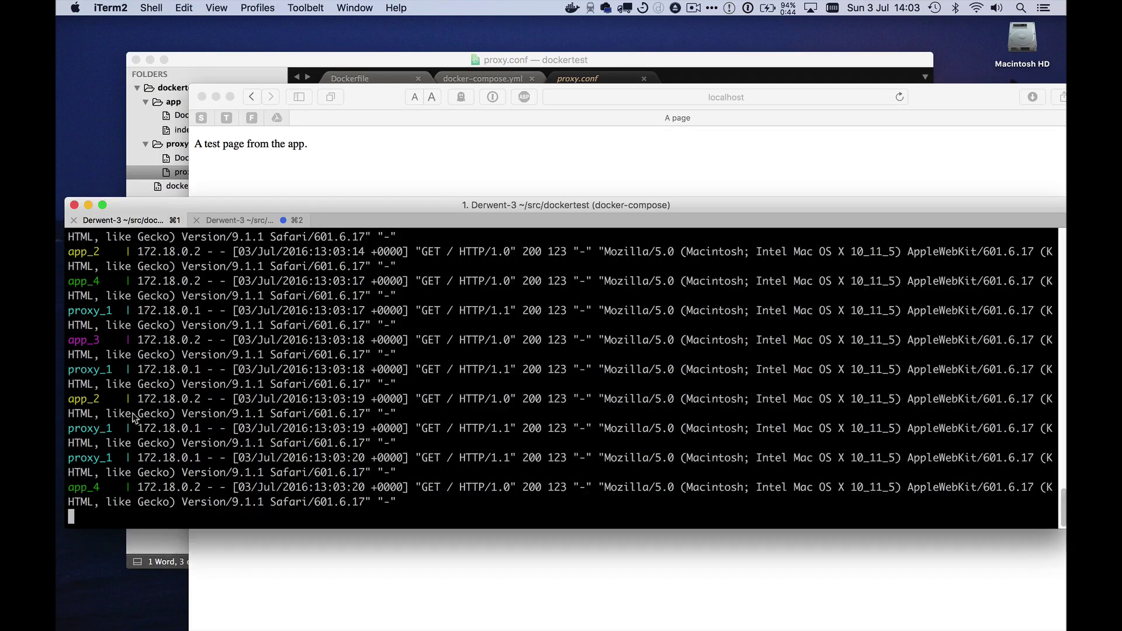
Recall and edit the scale command to 'd-c scale app=2', run it, and view the logs tab
click(242, 220)
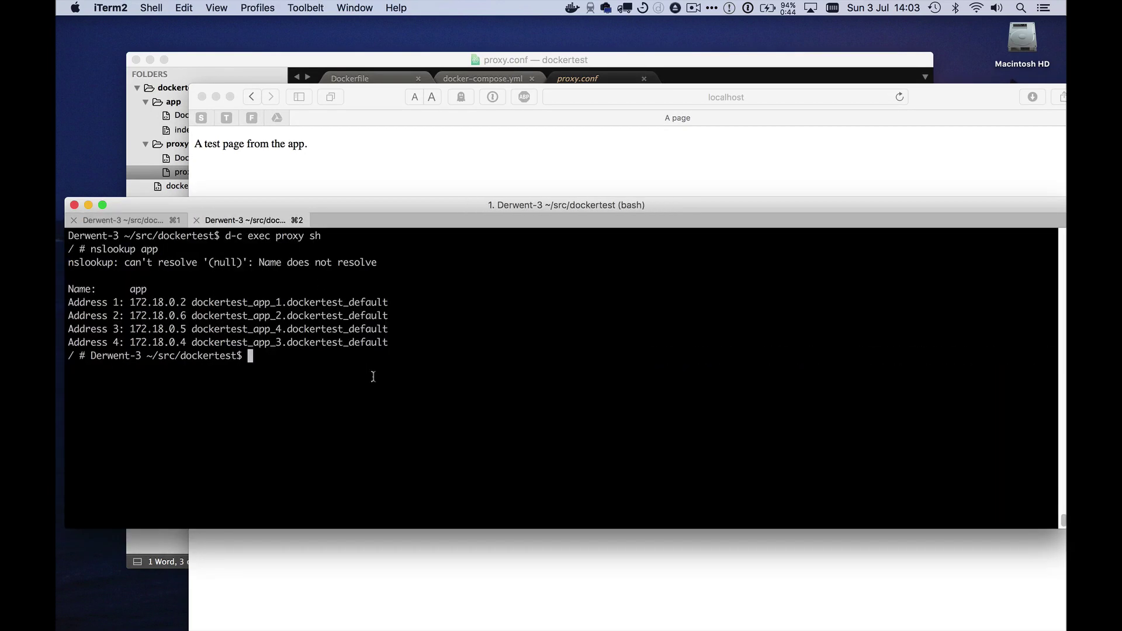
key(Up)
key(alt+b)
key(alt+b)
key(ctrl+w)
key(ctrl+w)
text(docker ps)
key(ctrl+l)
key(Up)
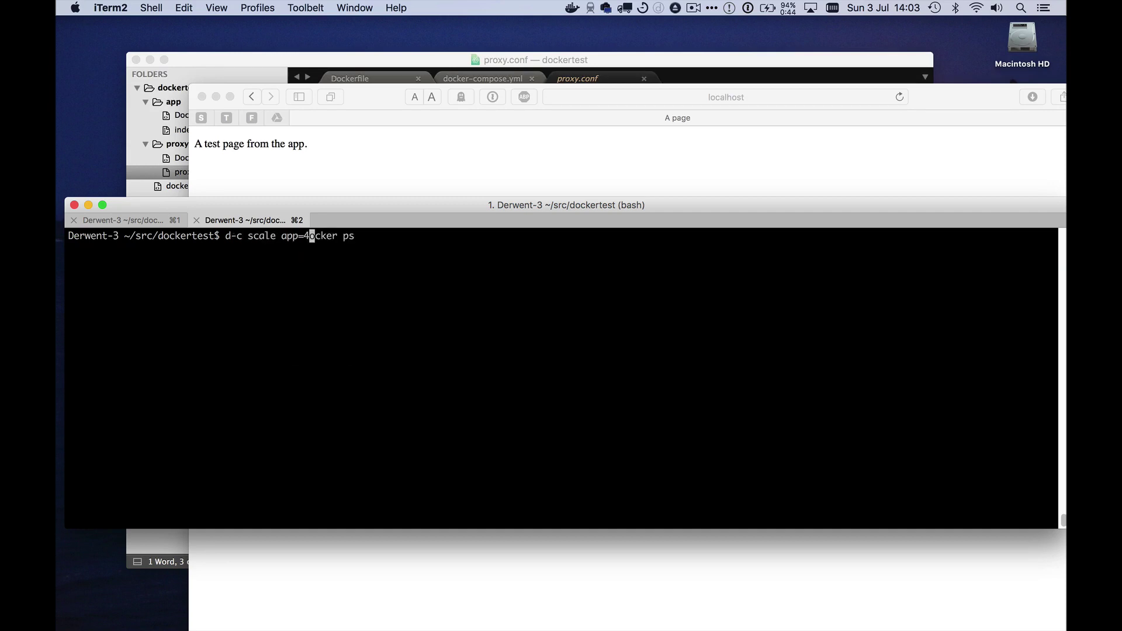
key(ctrl+k)
key(BackSpace)
text(2)
key(Return)
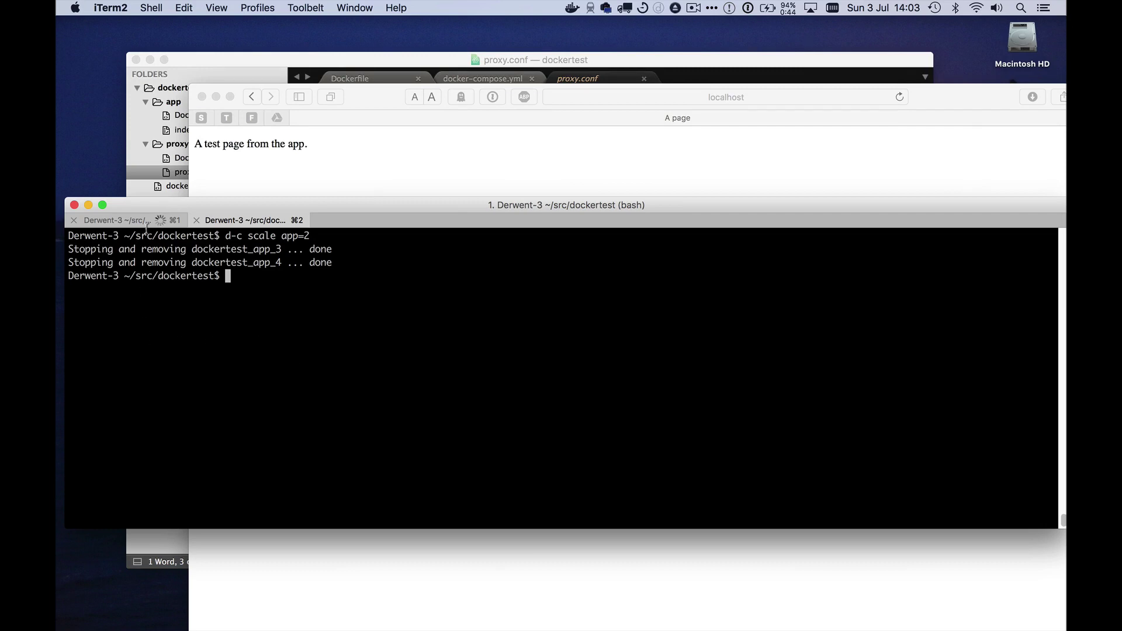
click(131, 221)
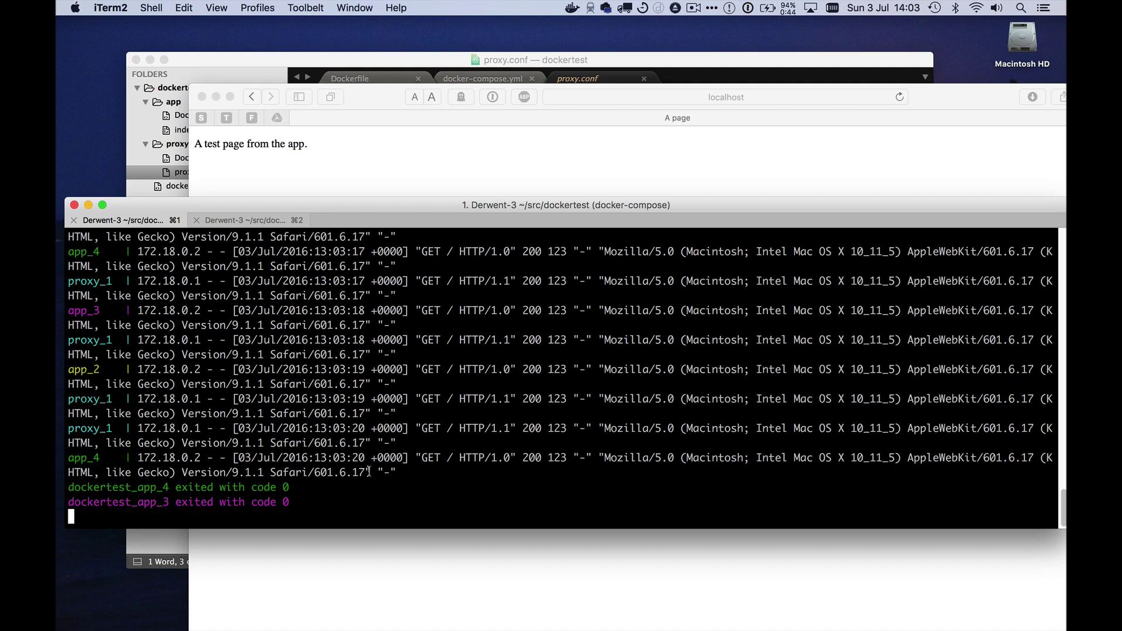
Reload the Safari test page twice, stop the stalled load, and return to the log
click(632, 165)
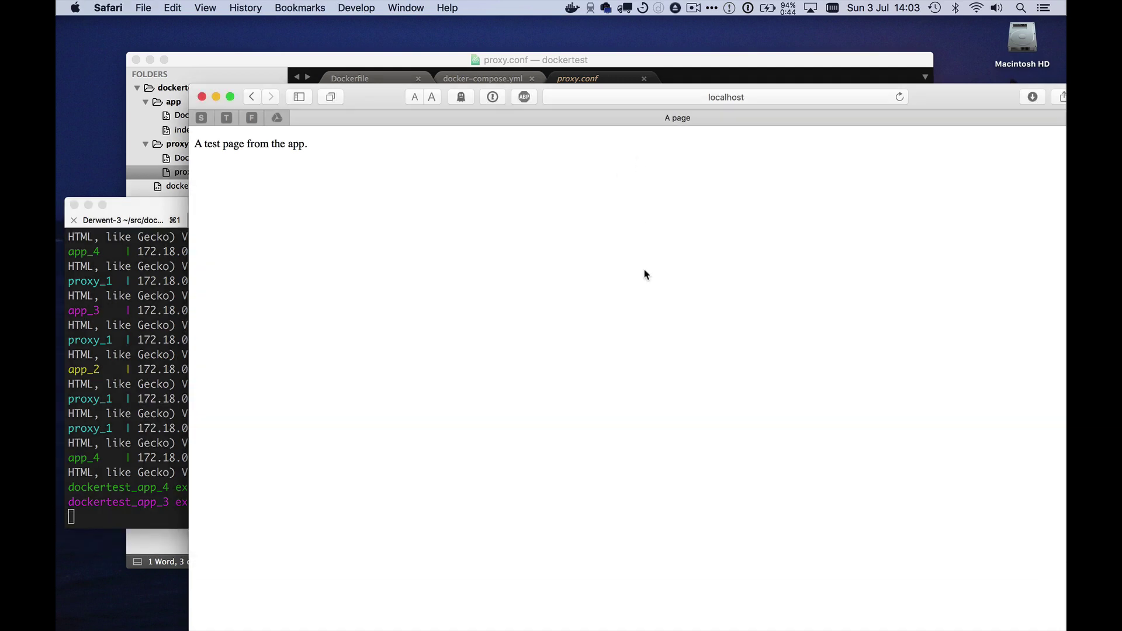
key(super+r)
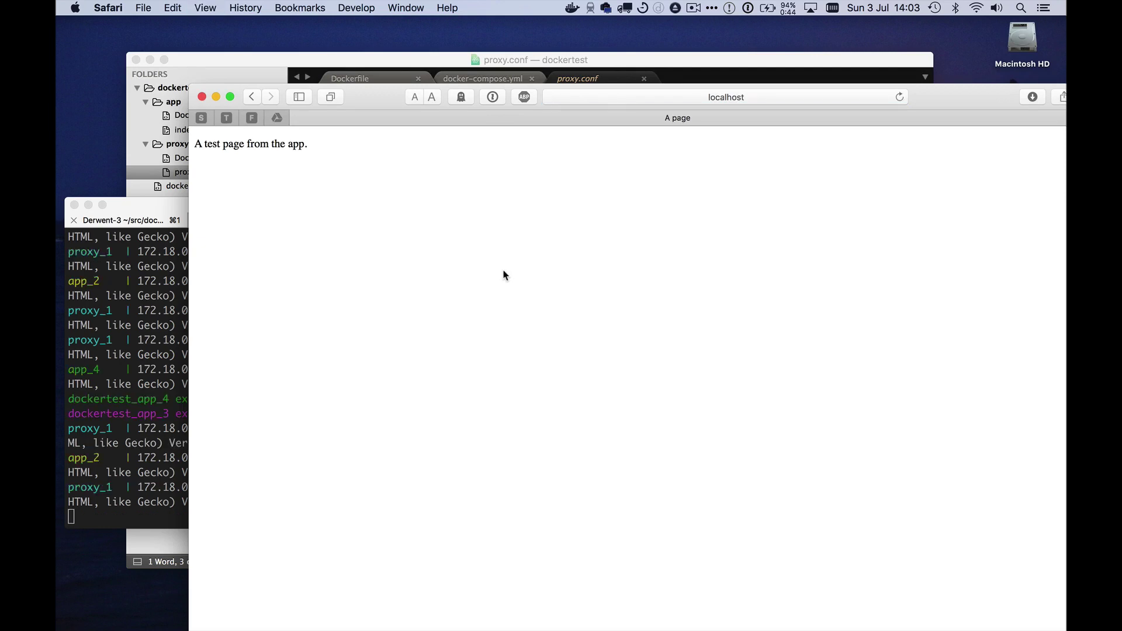
key(super+r)
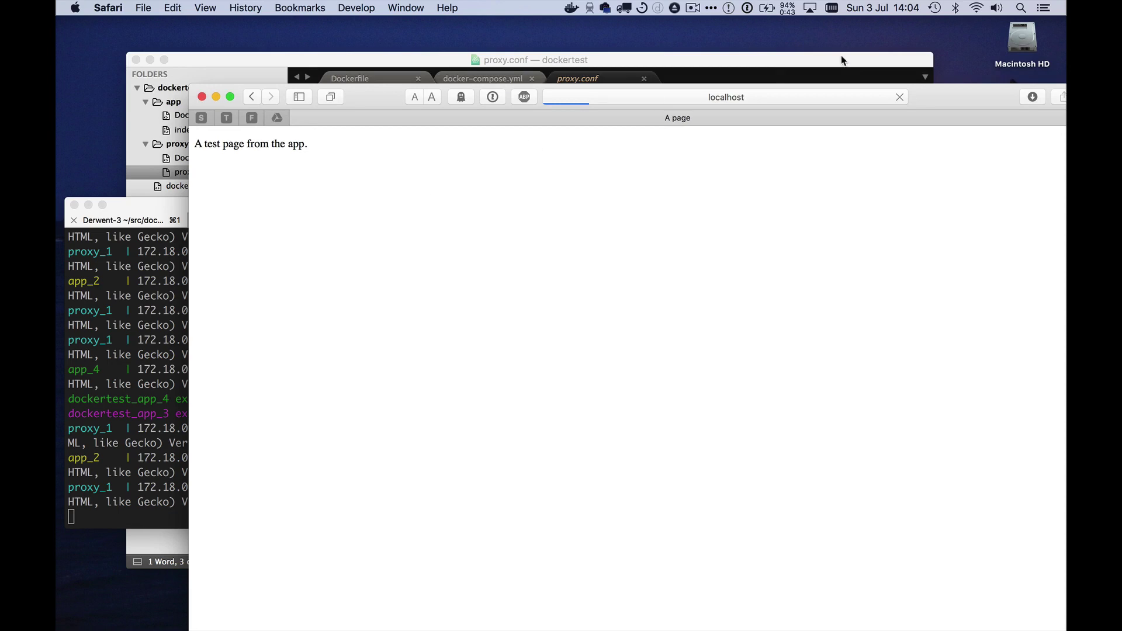
click(899, 99)
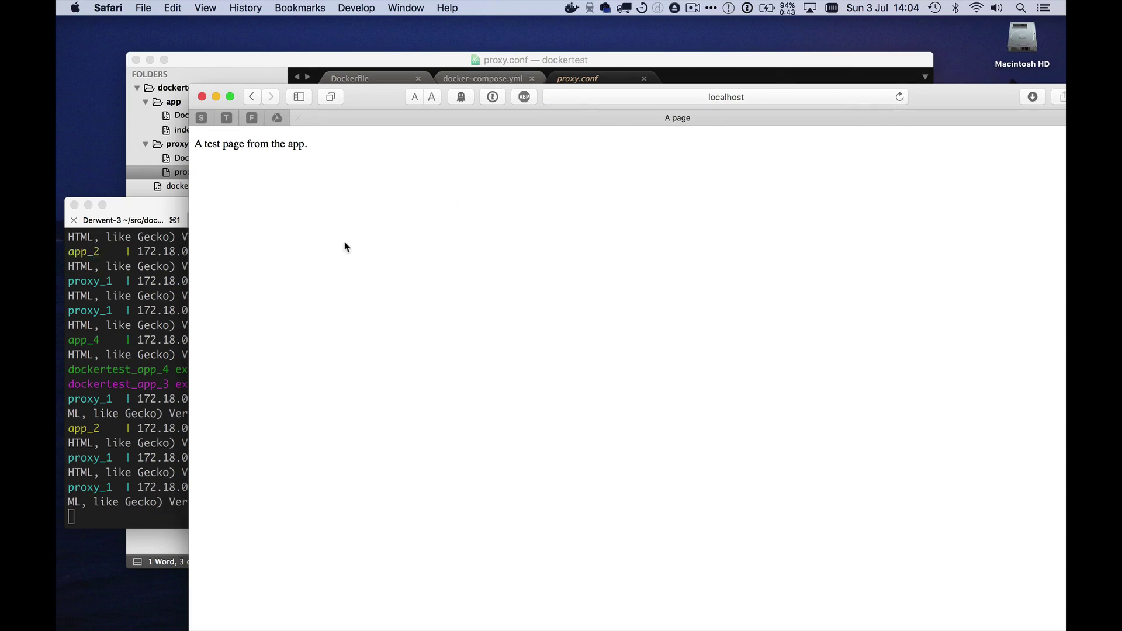
click(151, 366)
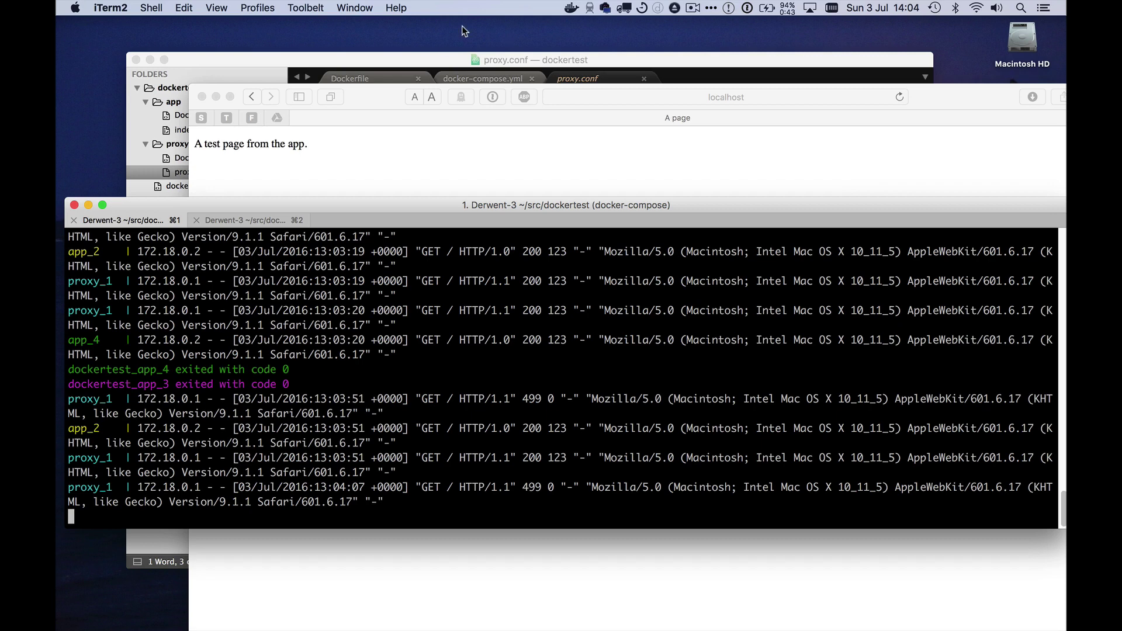
Insert a new line above the location block in proxy.conf for the resolver directive
click(579, 56)
key(Up)
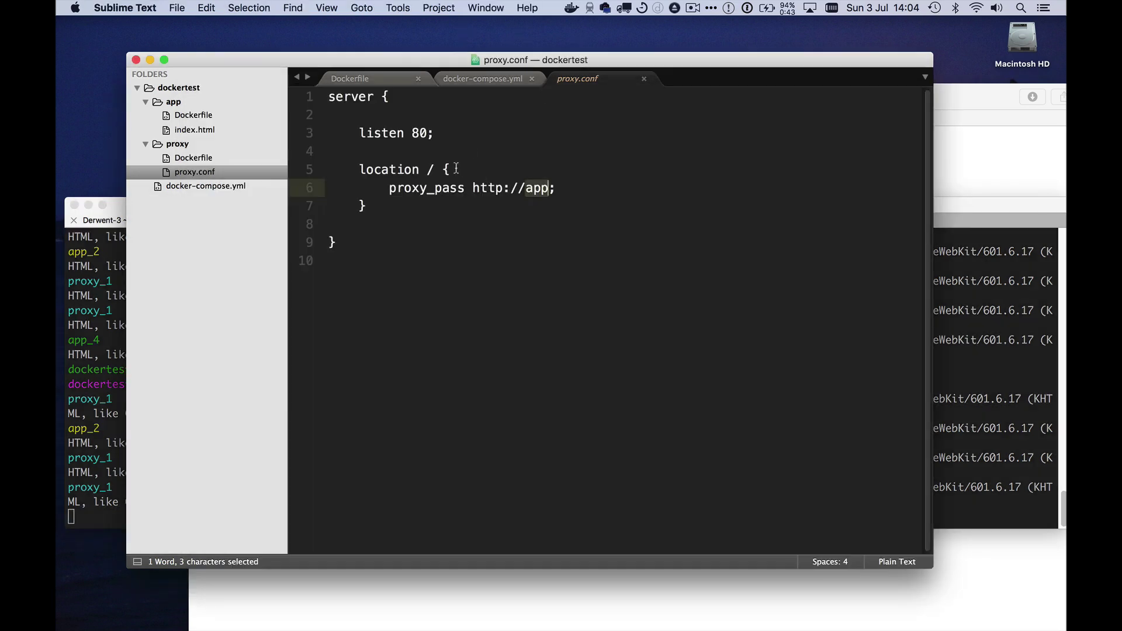
drag(389, 188, 558, 187)
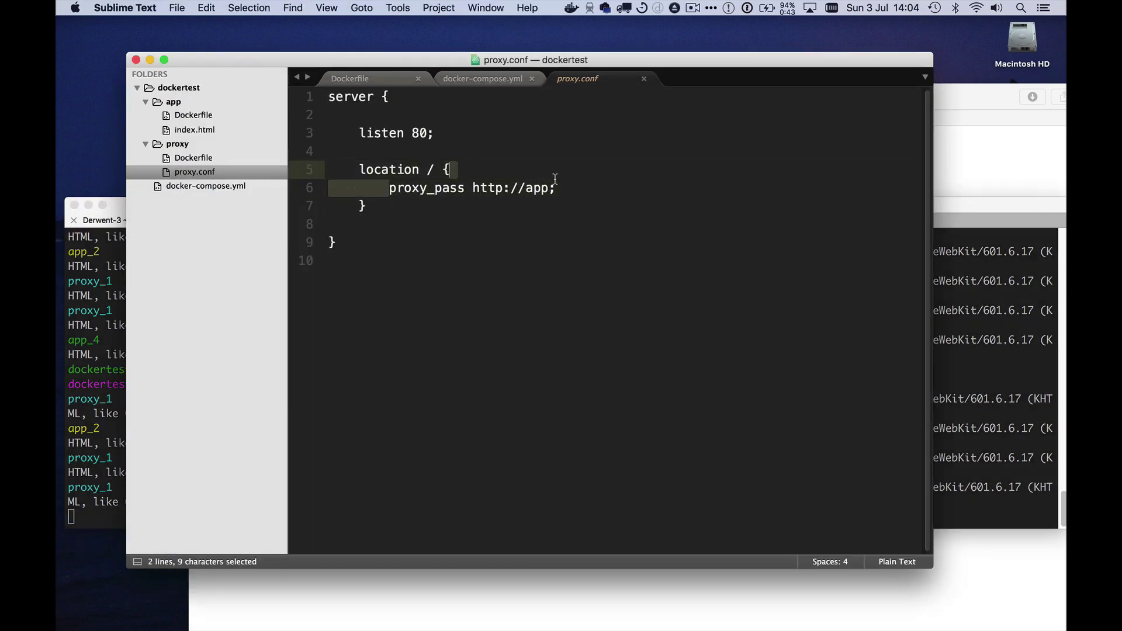
click(465, 154)
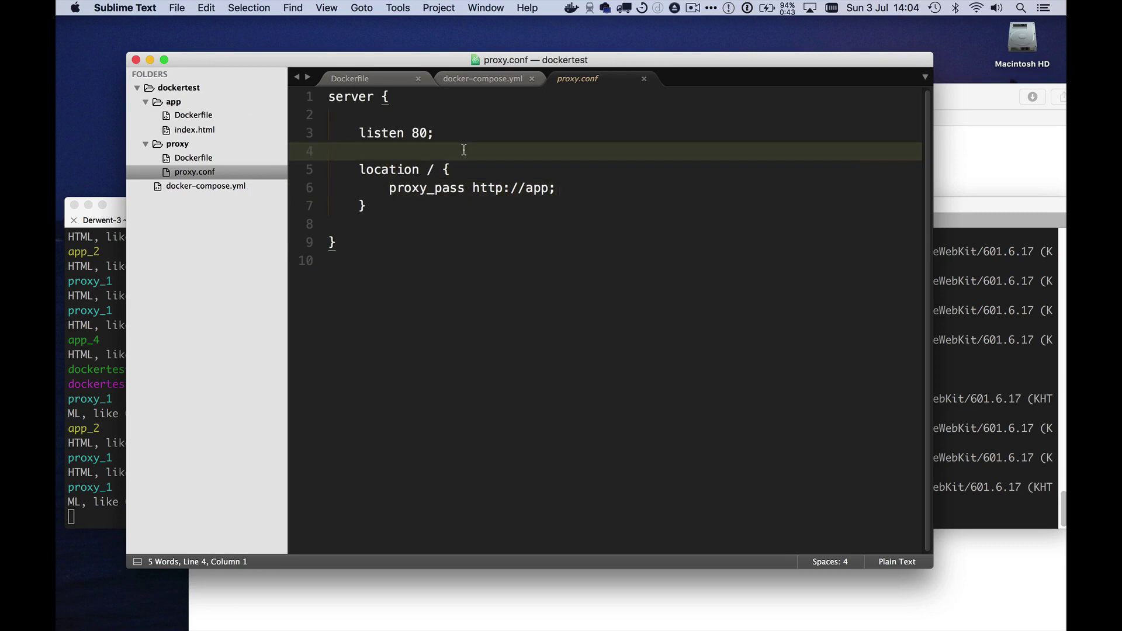
key(Return)
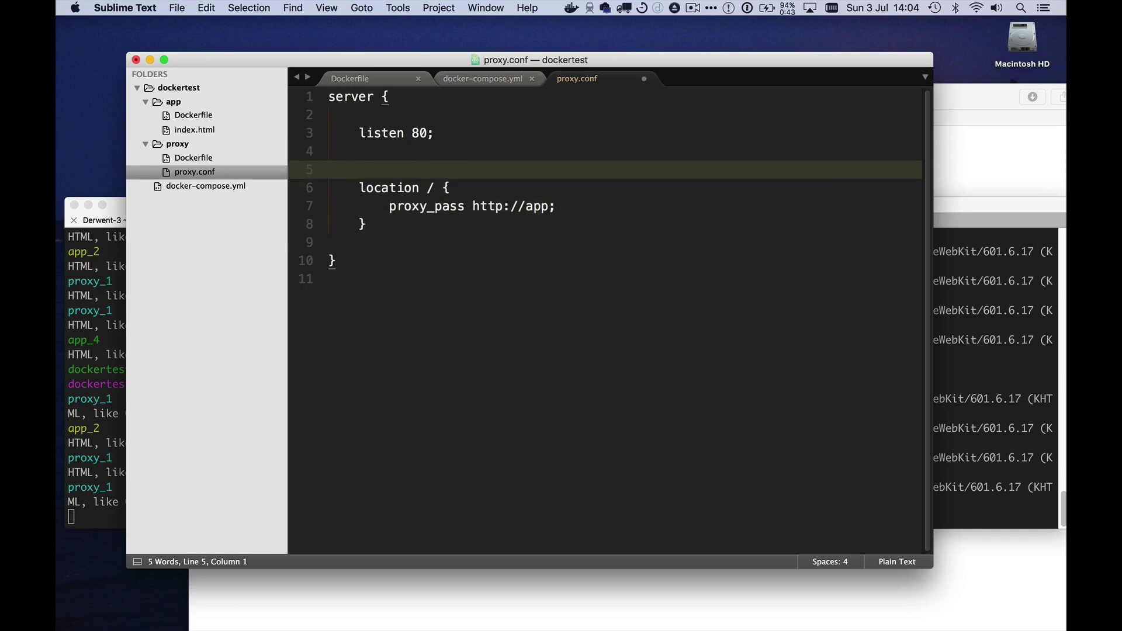
text(re)
text(solver )
text(12)
text(7.0.0.1)
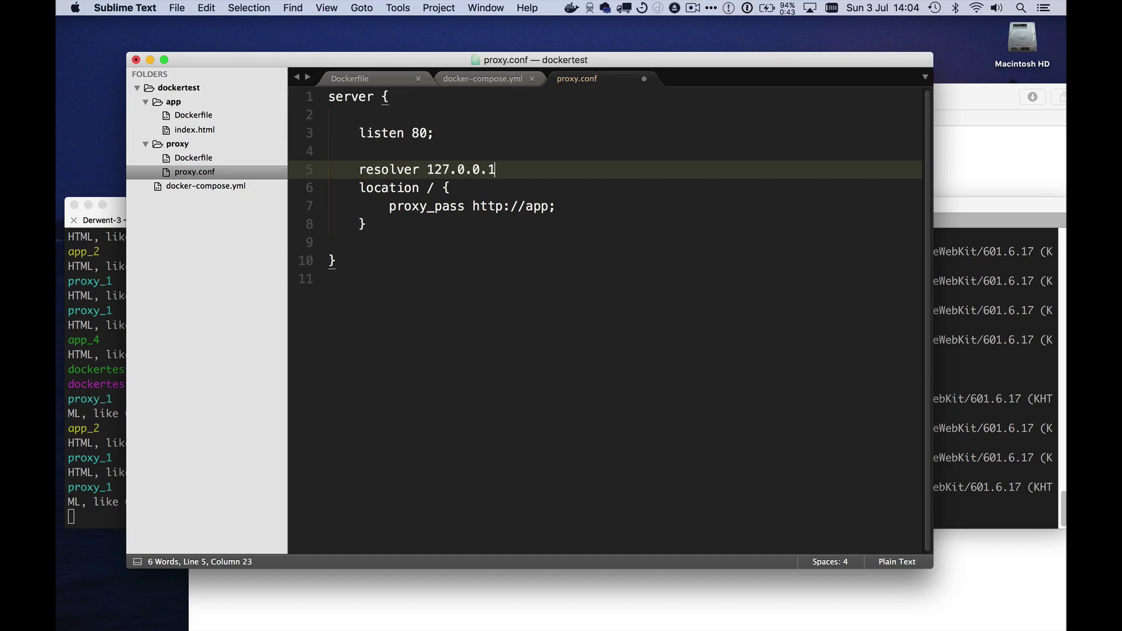
text(1;)
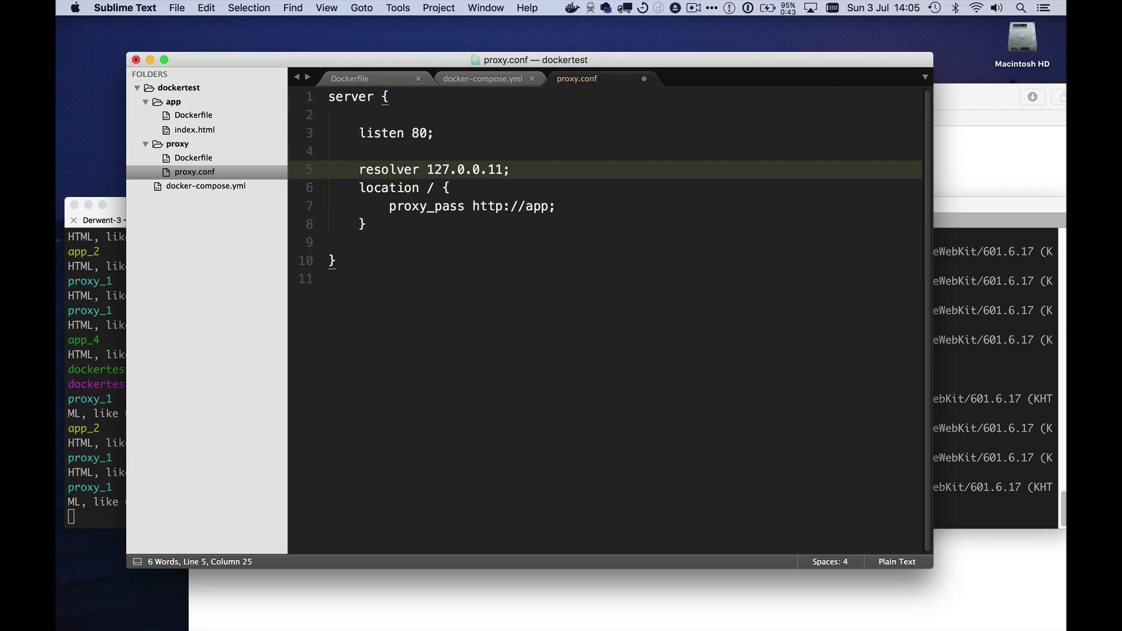
key(Return)
text(set )
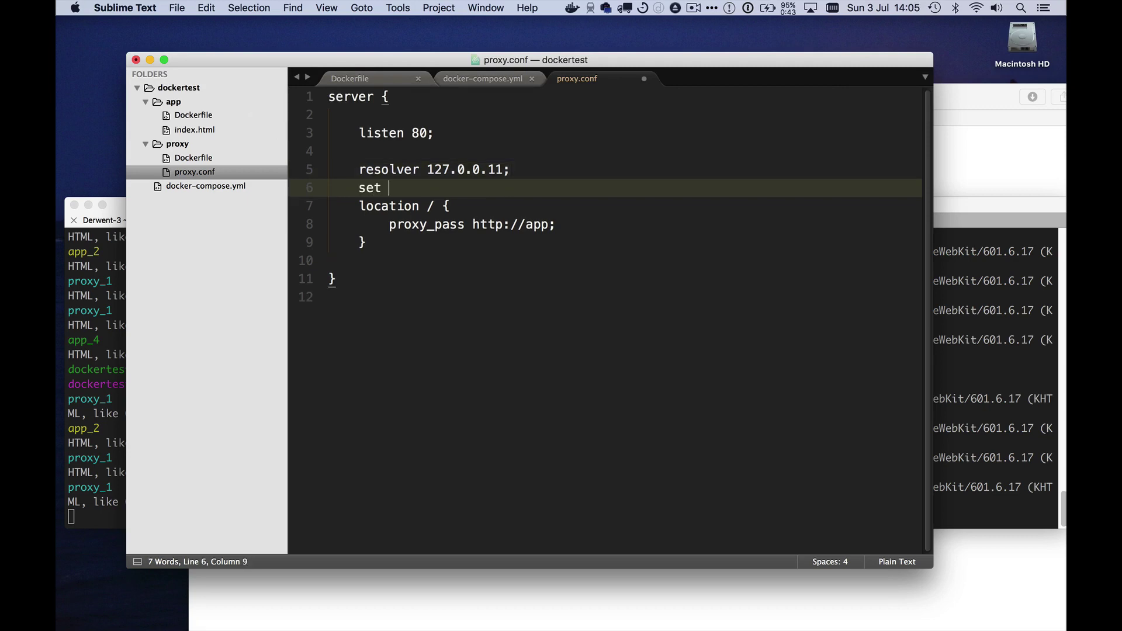
text($)
text(upstrem)
key(BackSpace)
text(am)
text( http)
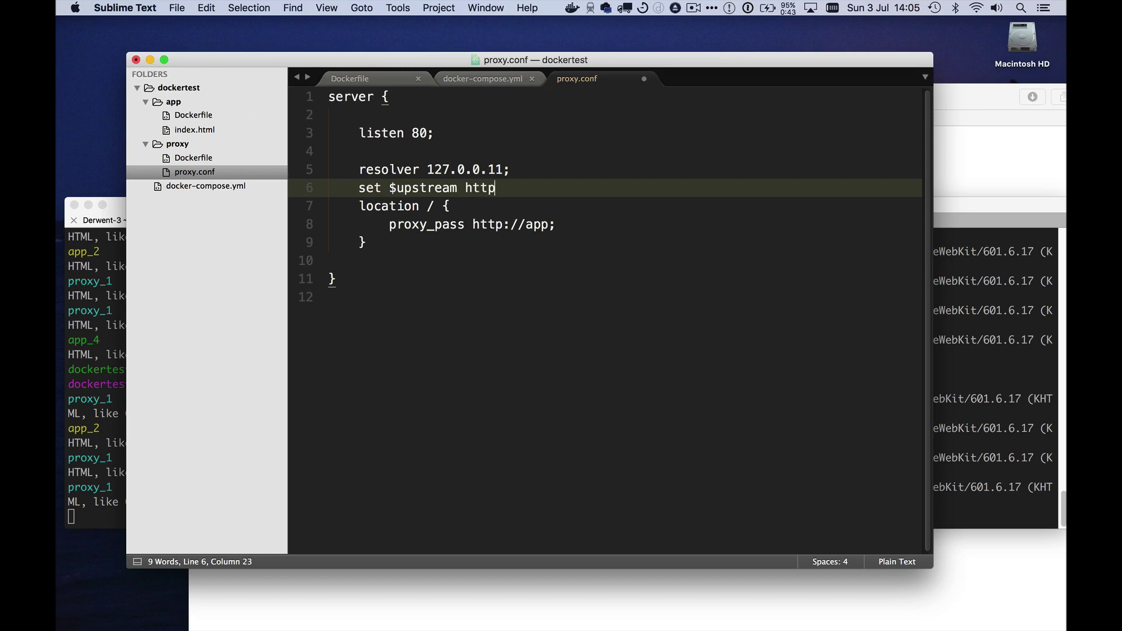
text(://ap)
text(p)
text(;)
drag(473, 225, 551, 228)
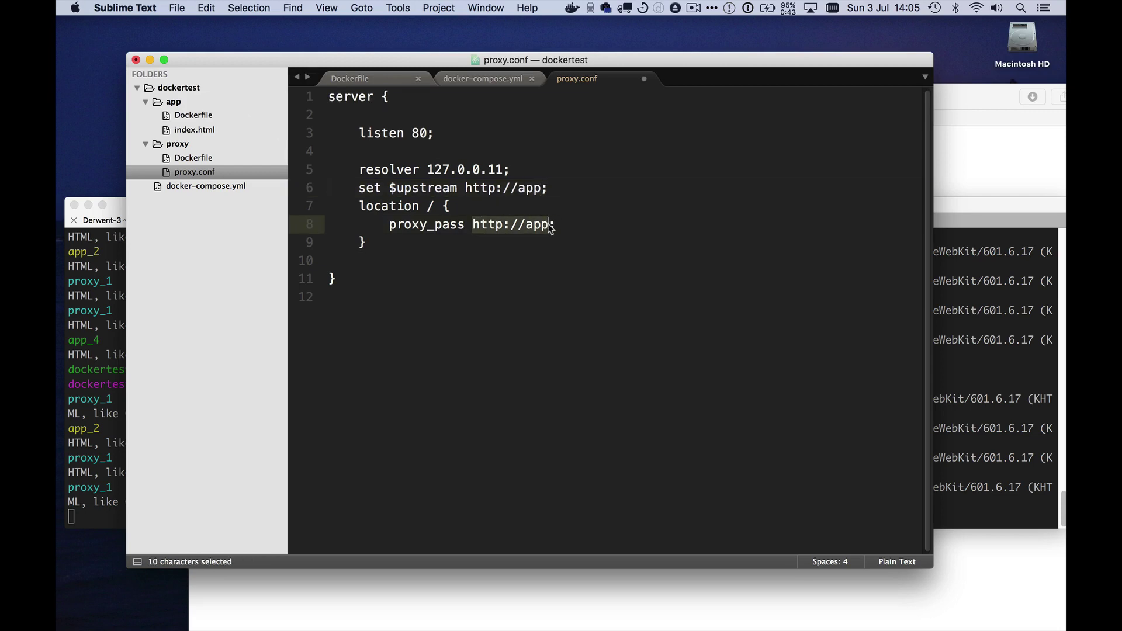
text($)
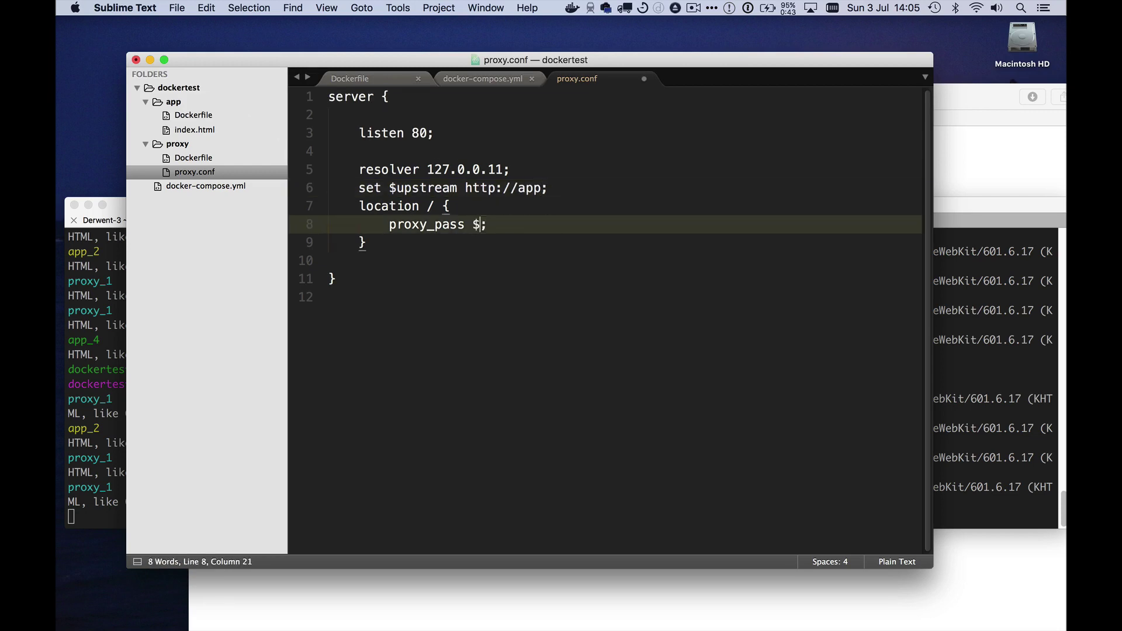
text(upstream)
click(446, 225)
drag(473, 224, 541, 225)
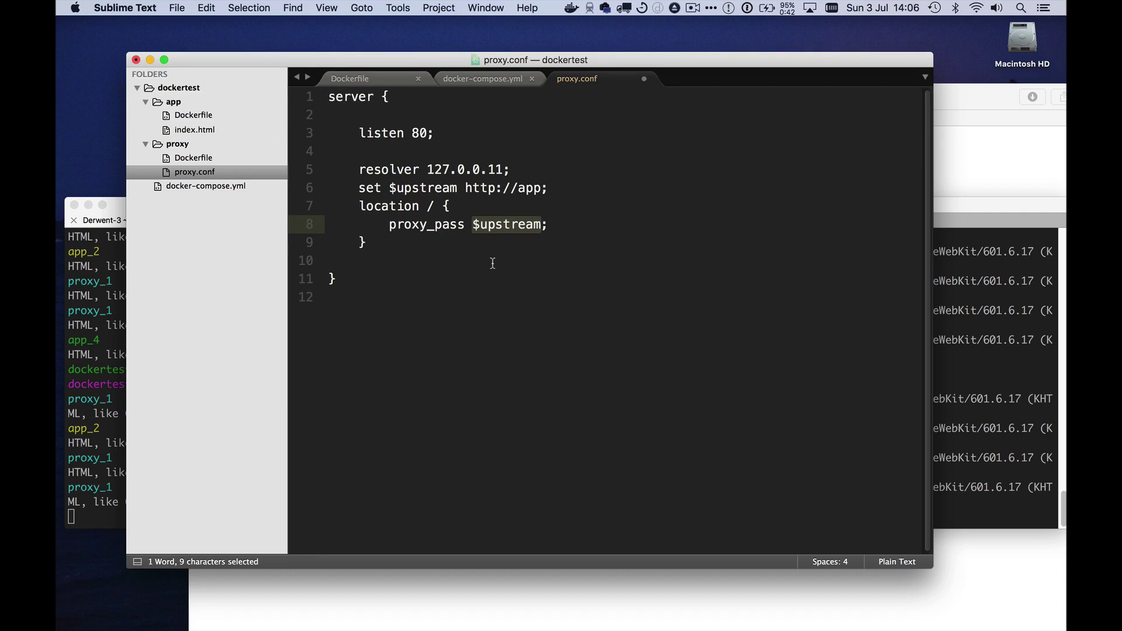
Append 'valid=5s' to the resolver 127.0.0.11 line and tidy line 6 of proxy.conf
click(543, 188)
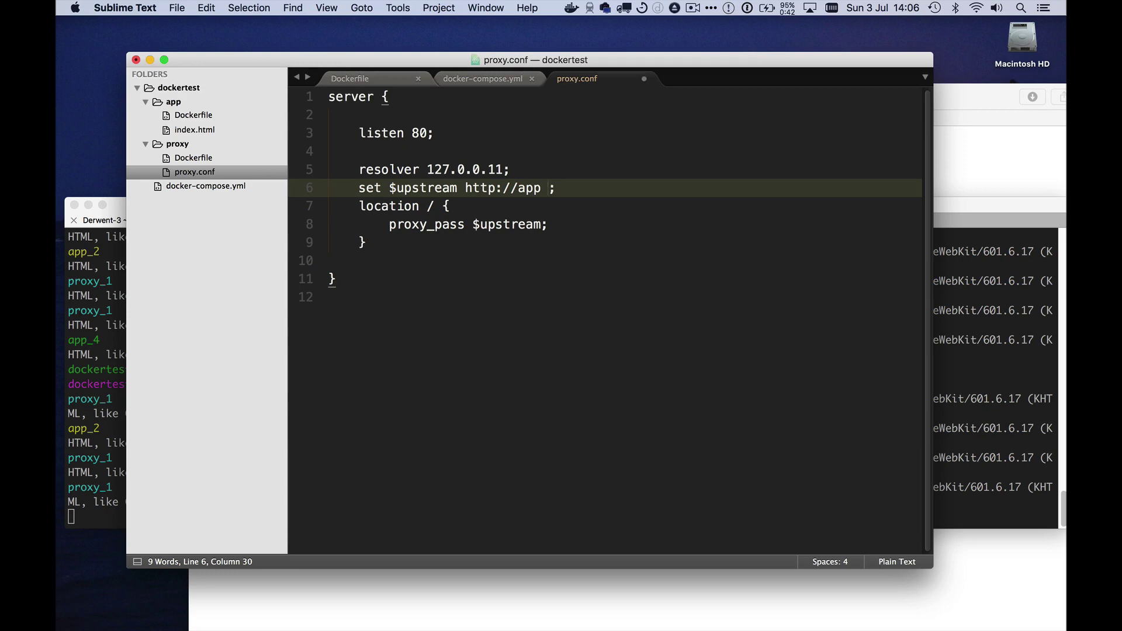
key(BackSpace)
key(Up)
key(Left)
text(vali)
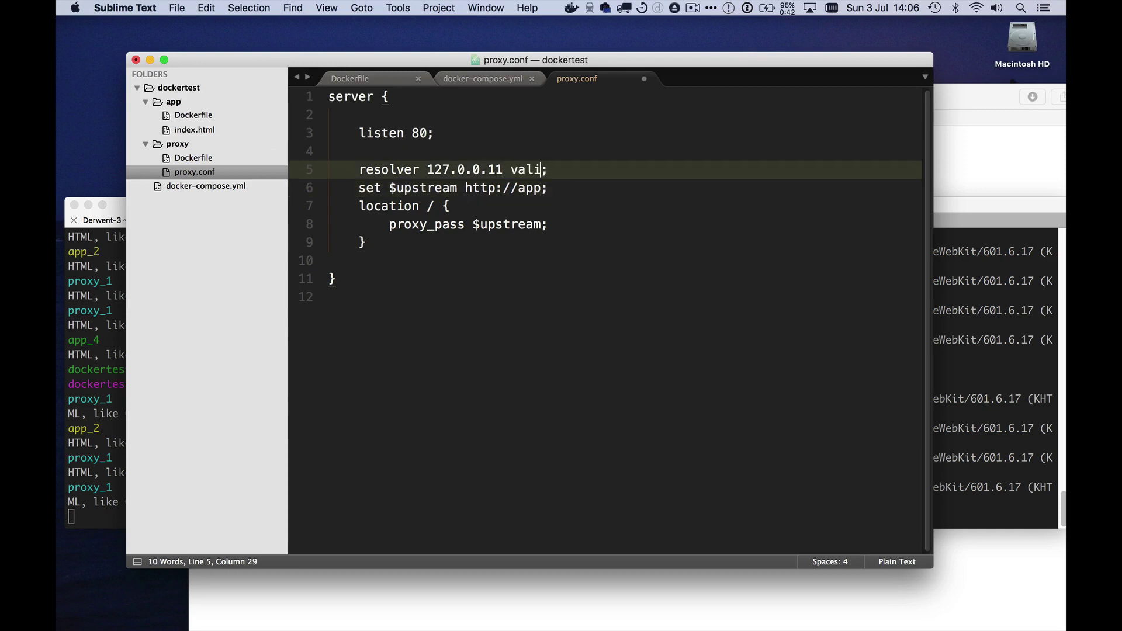
text(d=)
text(5s)
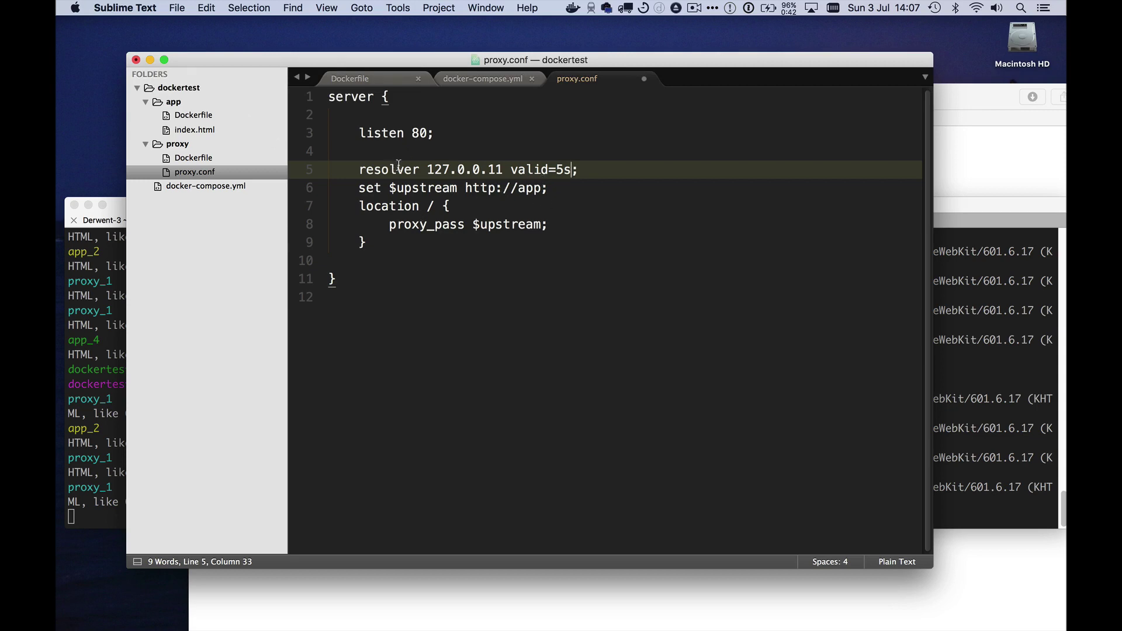
drag(426, 170, 503, 169)
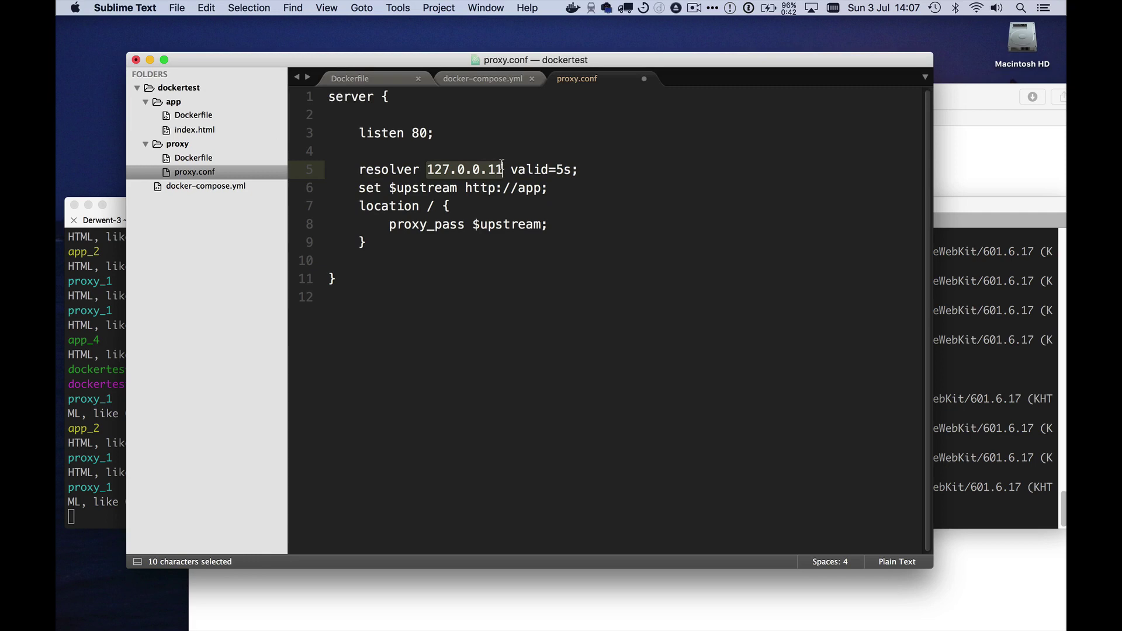
click(562, 175)
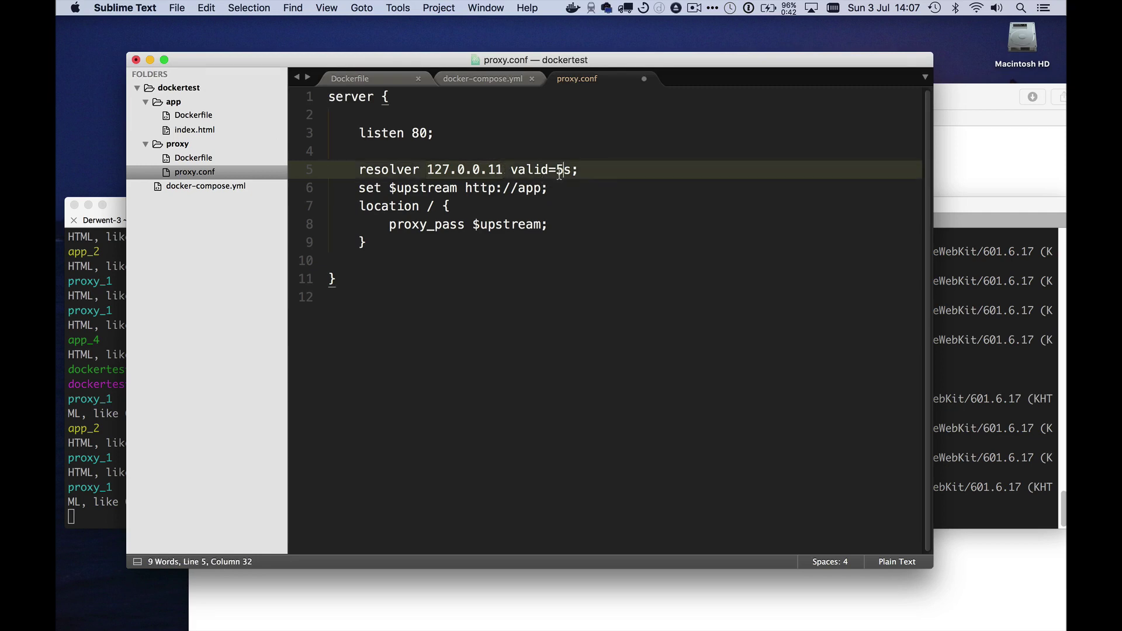
double_click(432, 187)
key(super+Left)
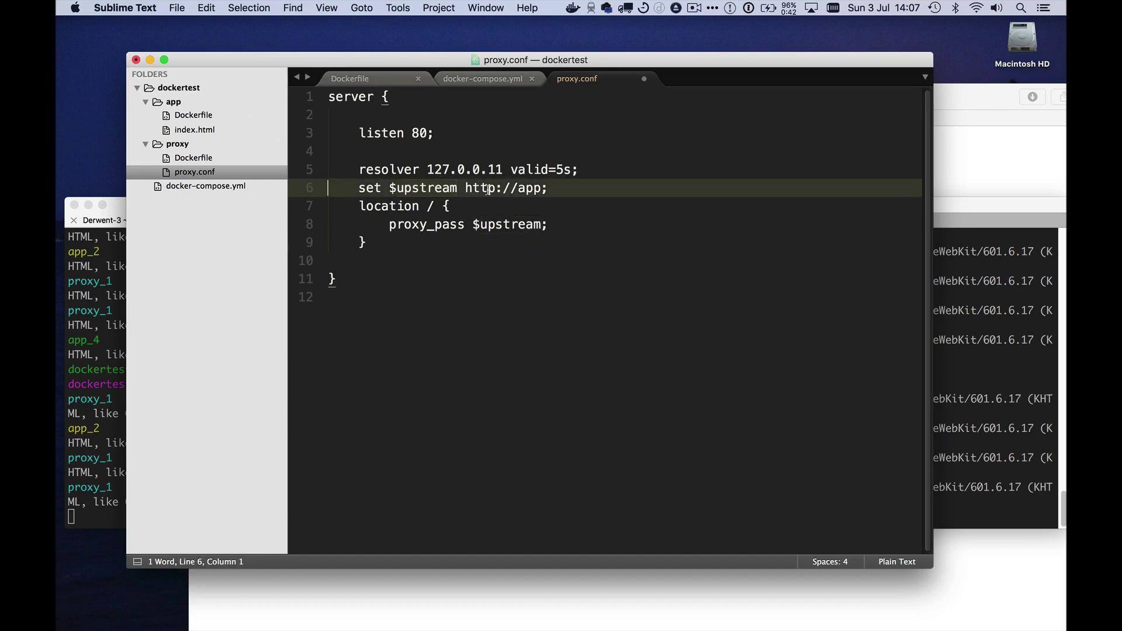
drag(390, 224, 548, 225)
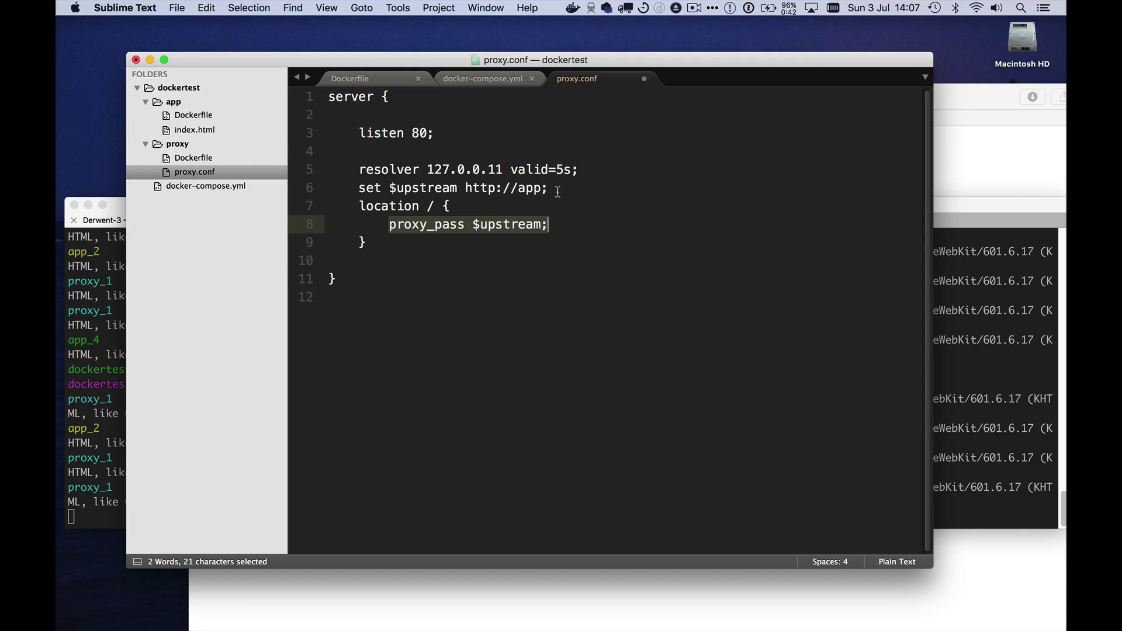
click(561, 219)
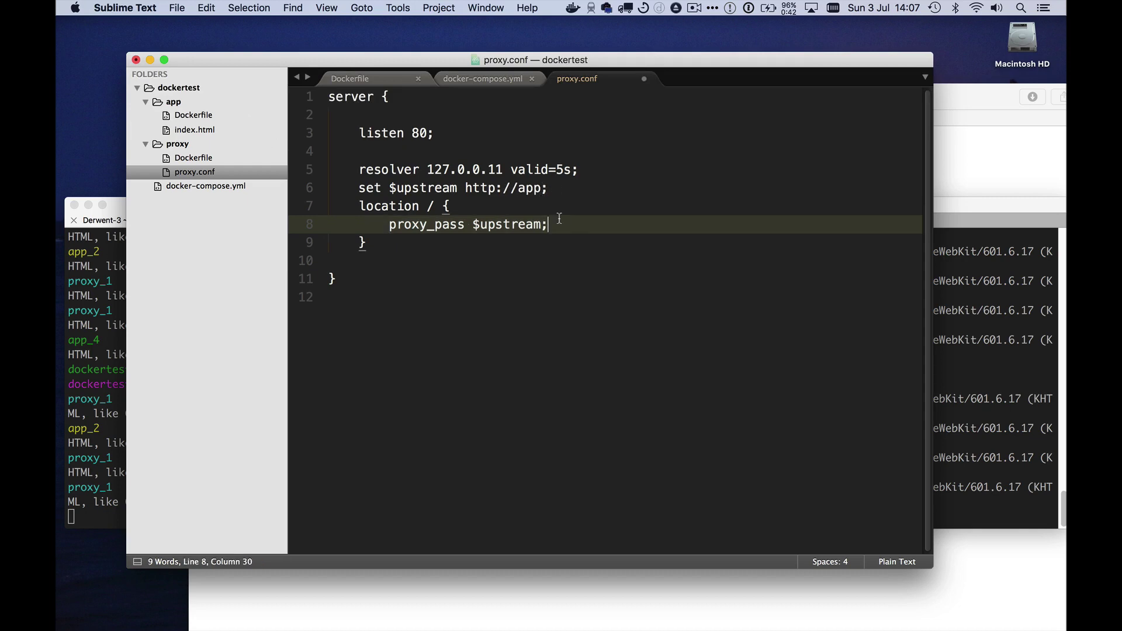
Save proxy.conf and stop the running docker-compose containers with Ctrl+C
key(super+s)
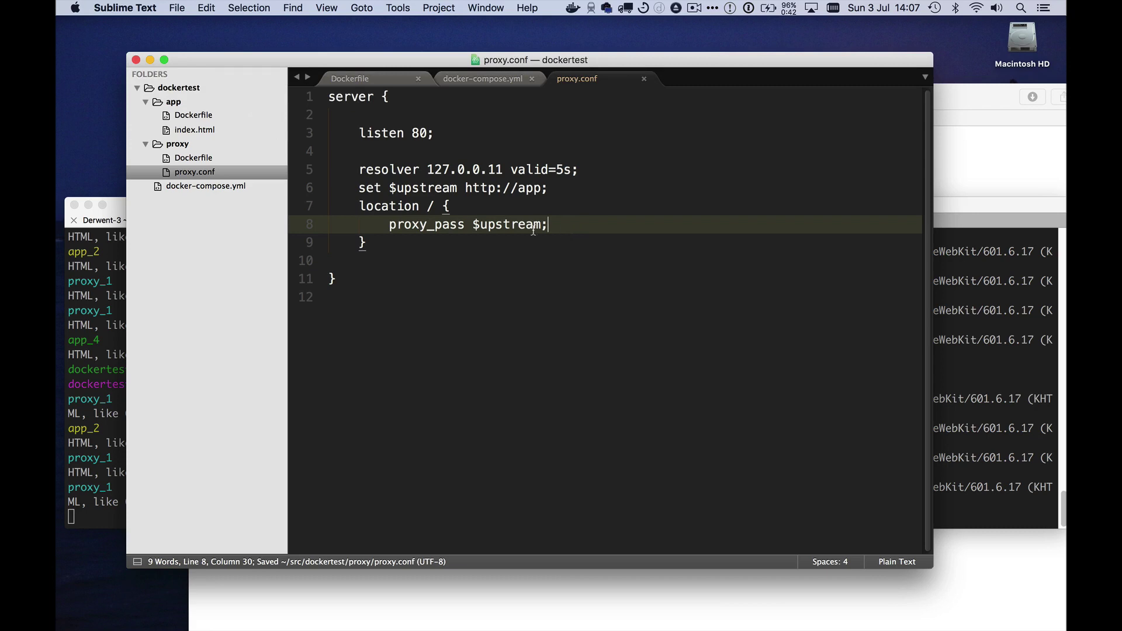
click(113, 323)
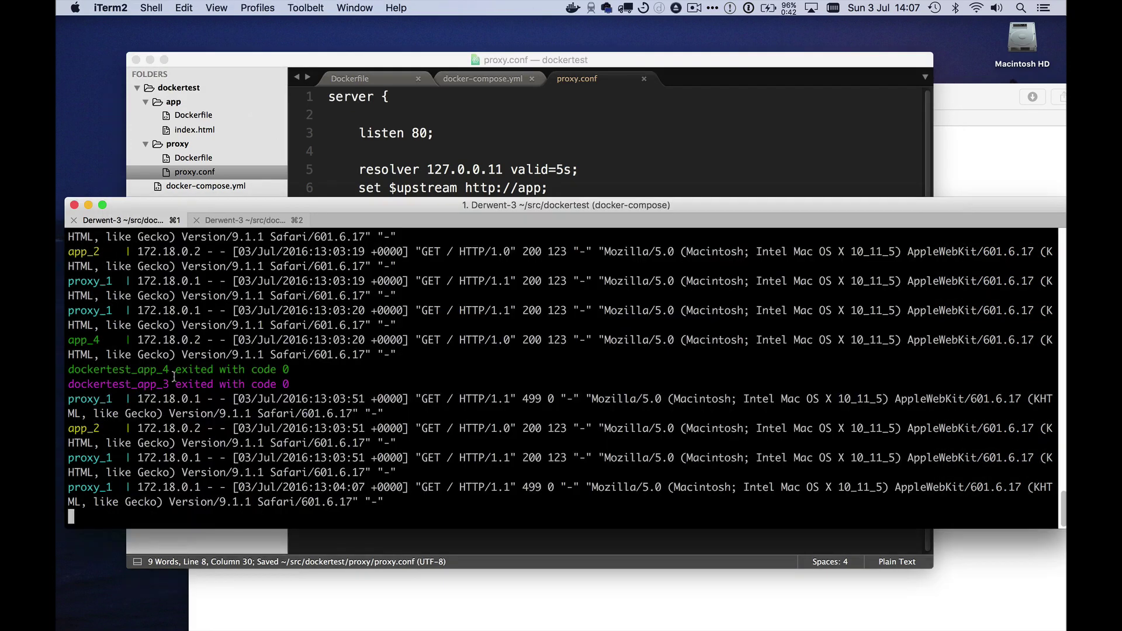
key(ctrl+c)
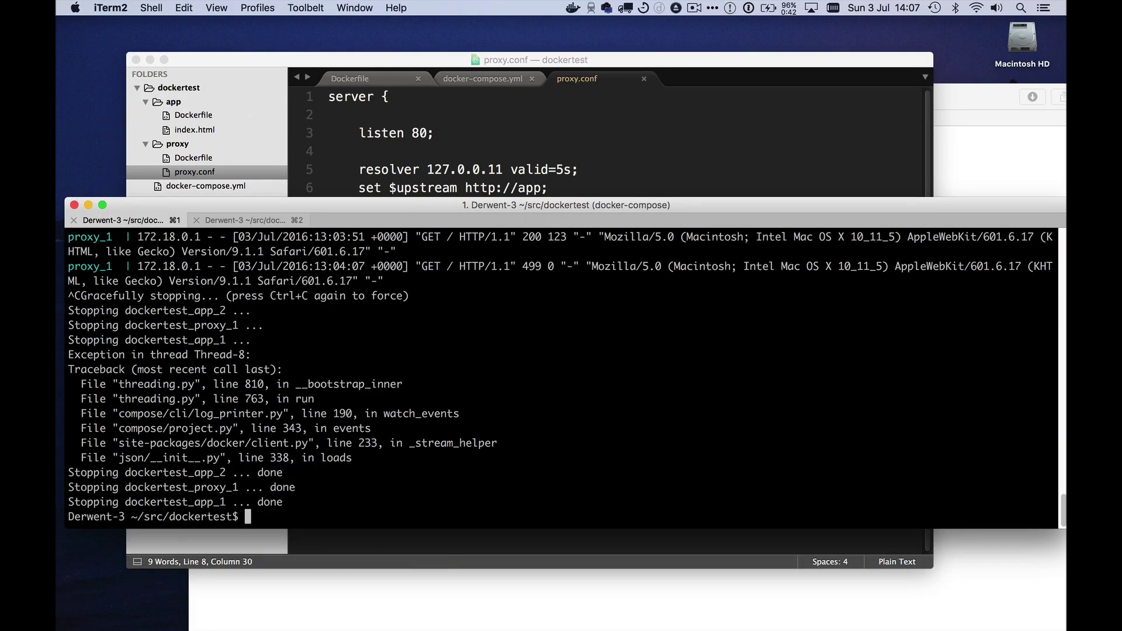
key(Return)
key(Return)
key(Return)
key(Return)
text(d-c u)
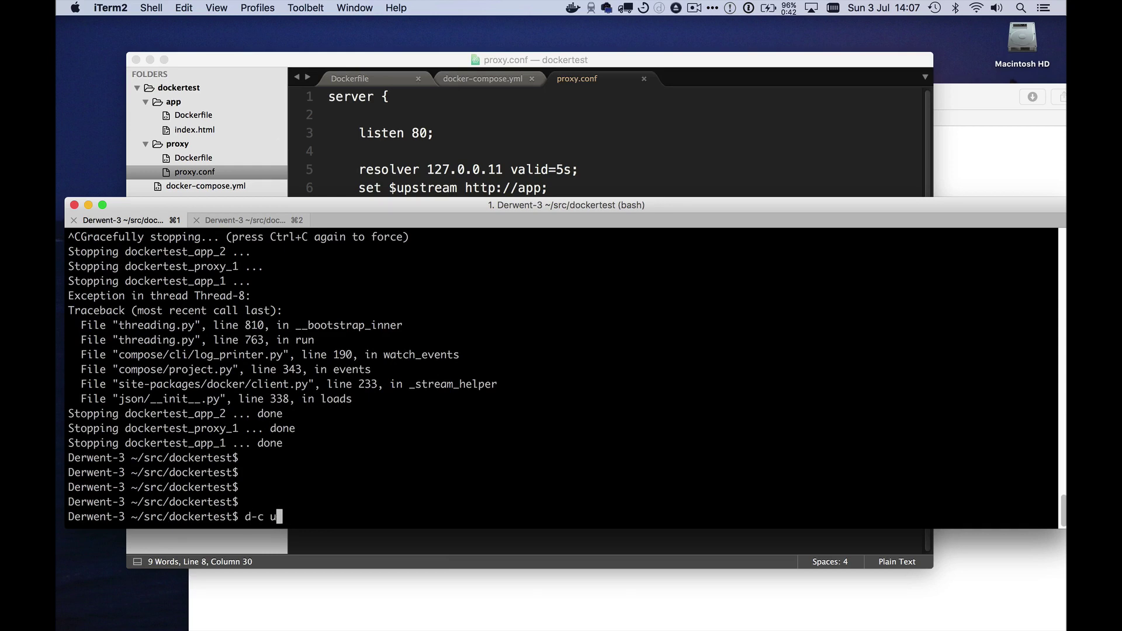
key(BackSpace)
text(bu)
text(ild)
Run 'd-c build' to rebuild images with the new proxy.conf, then 'd-c up'
key(Return)
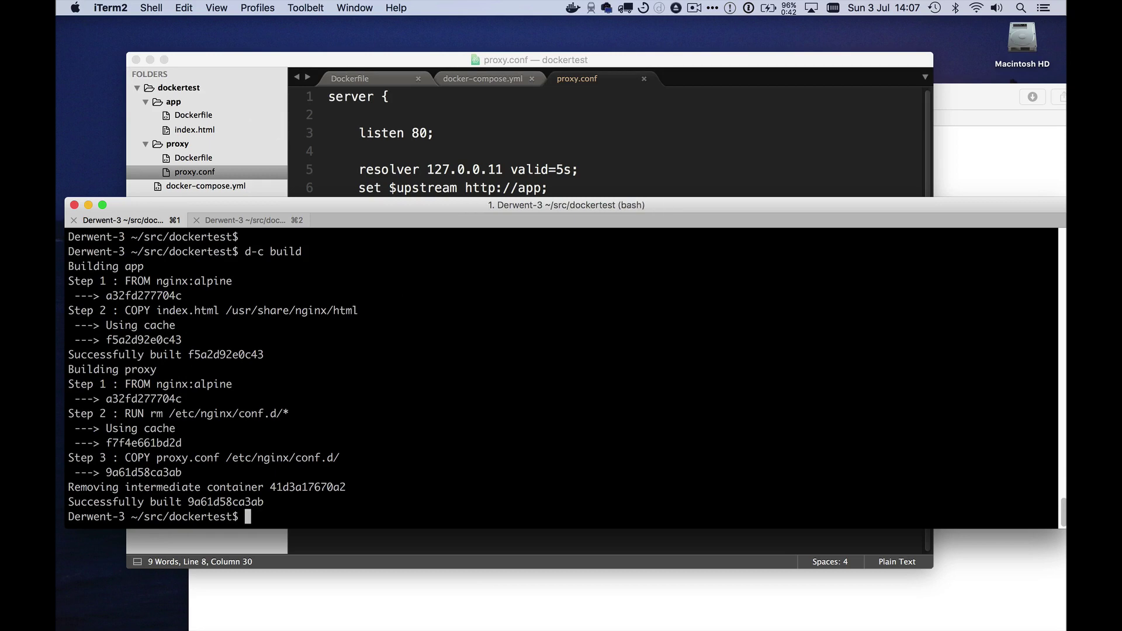
double_click(173, 457)
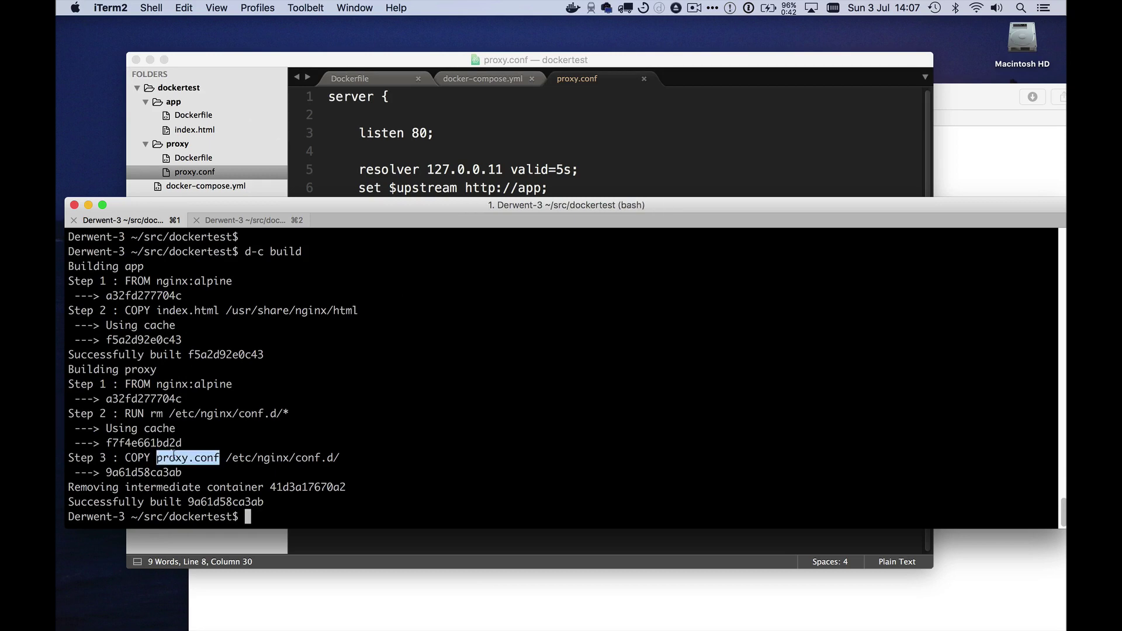
click(380, 437)
text(d-)
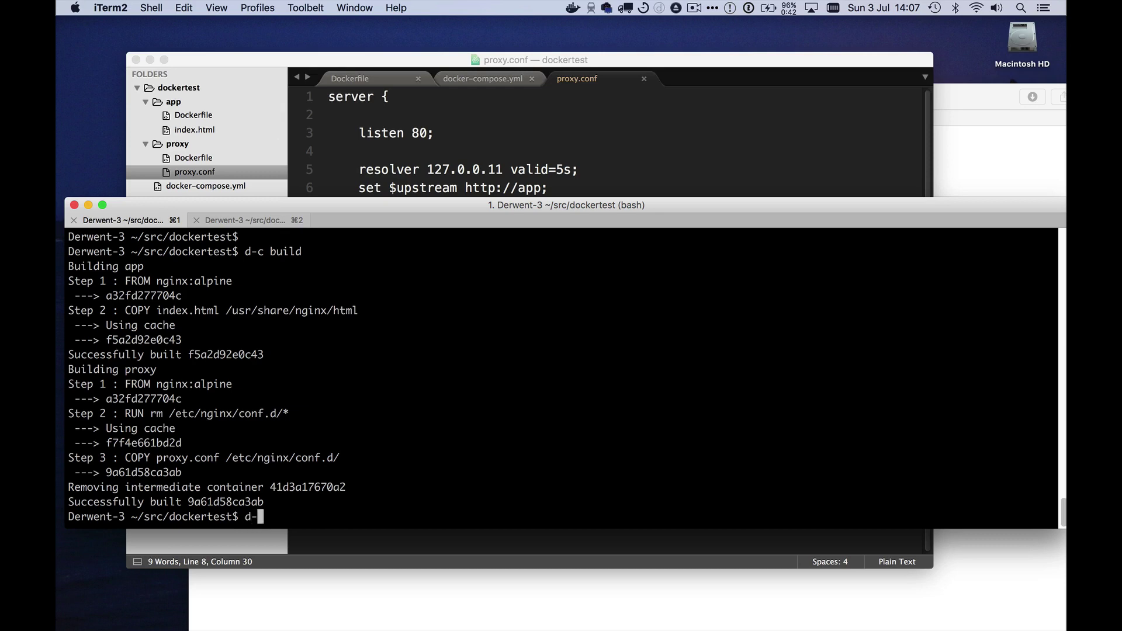
text(c up)
key(Return)
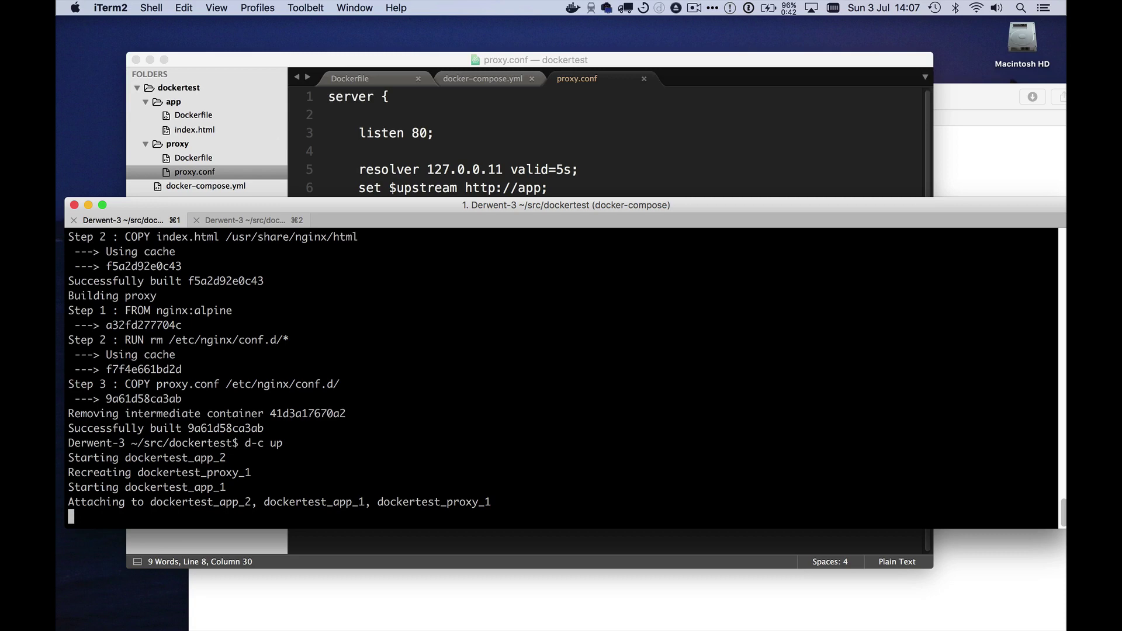
Reload the Safari test page four times, then check the requests alternating between app_1 and app_2
click(996, 166)
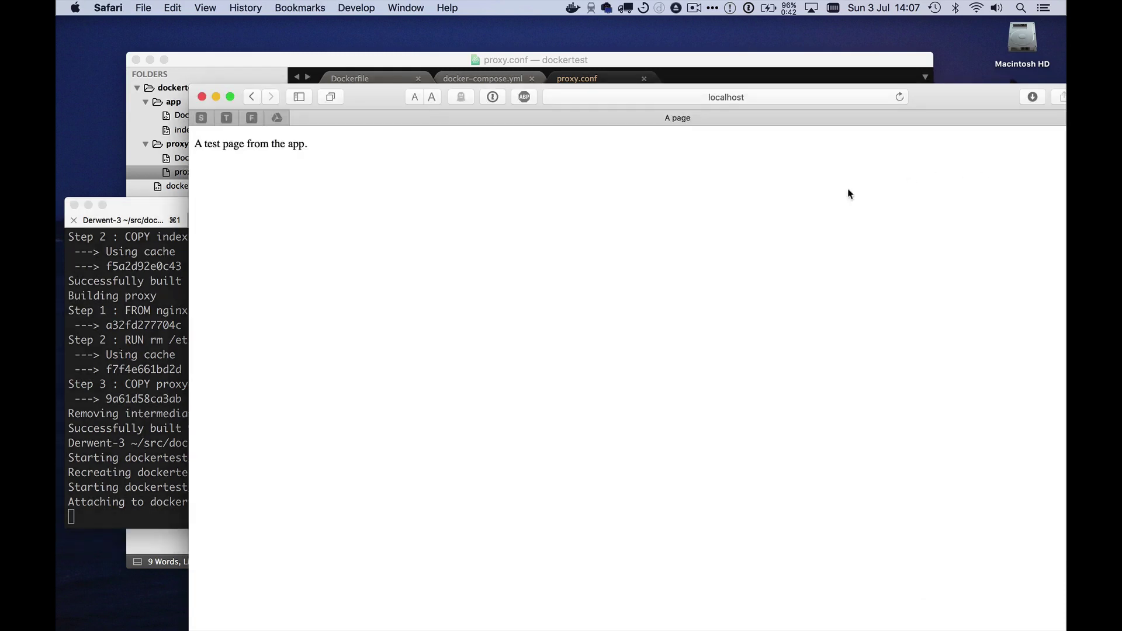
key(super+r)
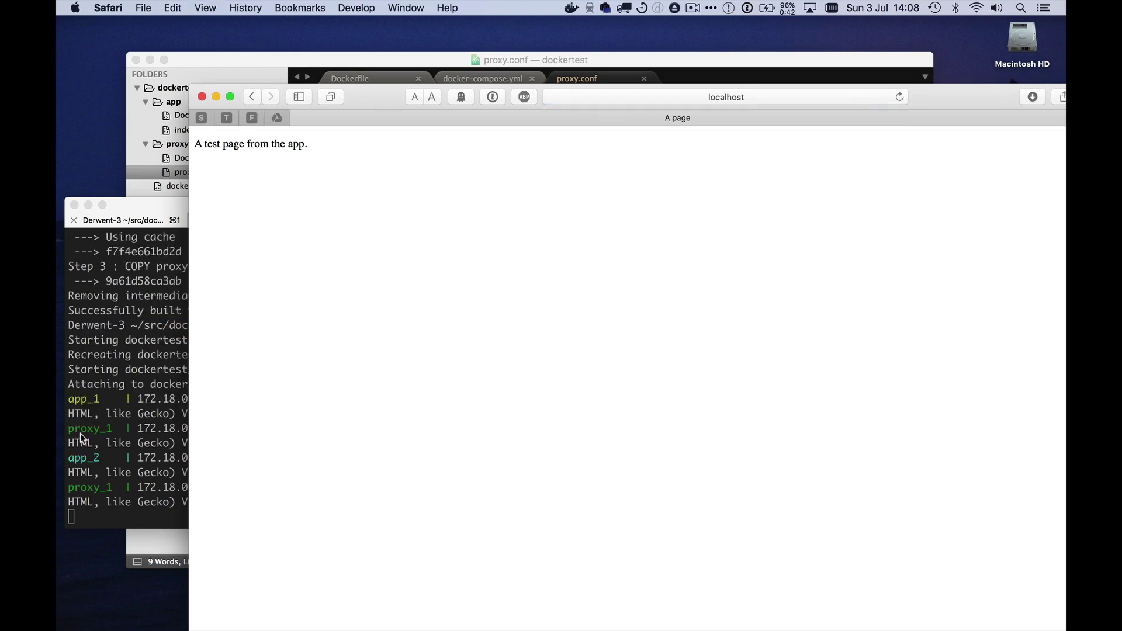
key(super+r)
key(super+r)
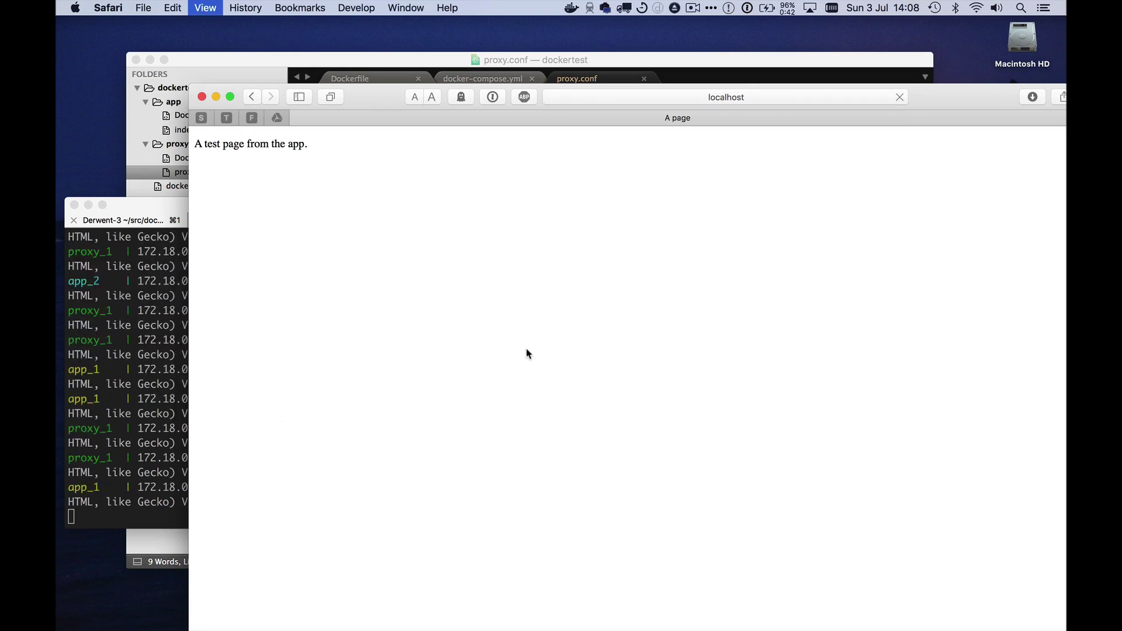
key(super+r)
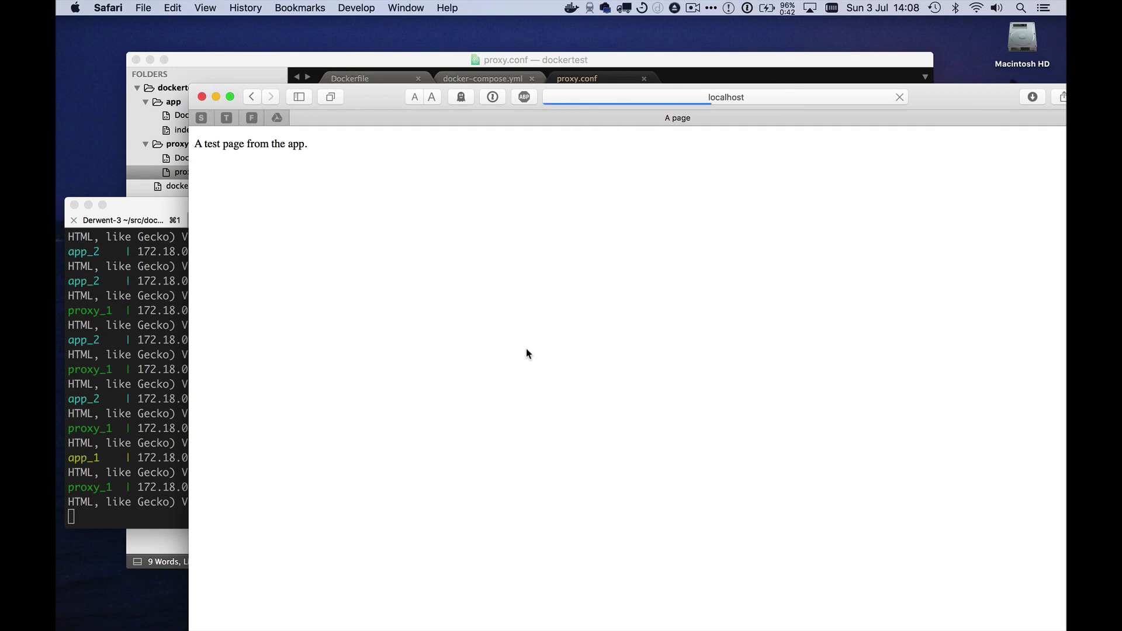
key(super+r)
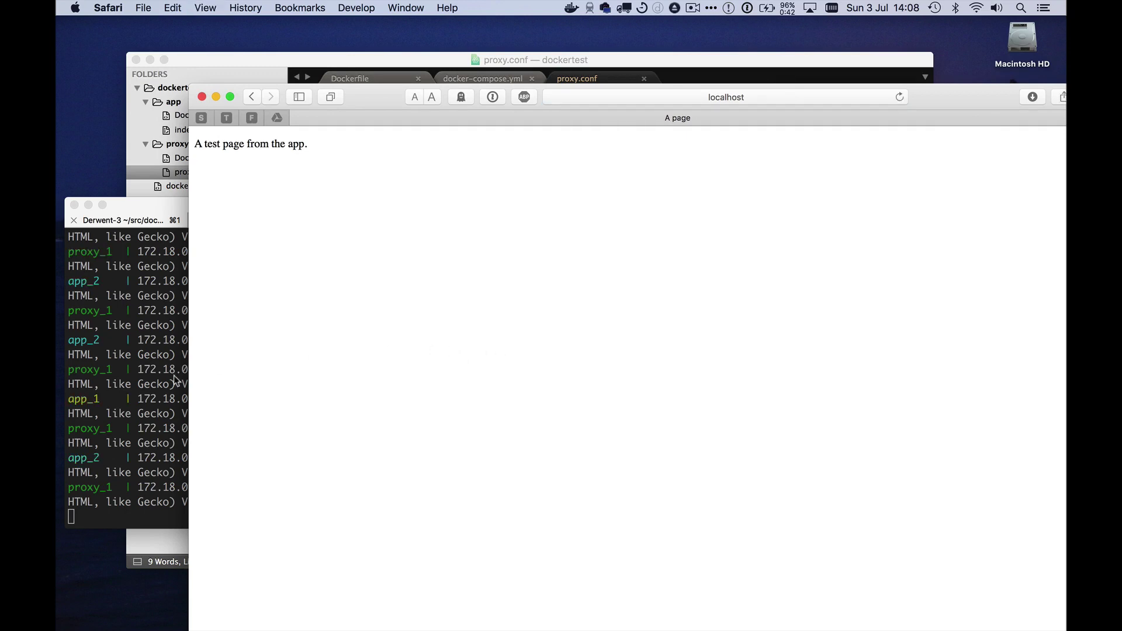
click(152, 392)
Run 'd-c scale app=30' from the recalled command, then return to the logs and Safari
click(268, 221)
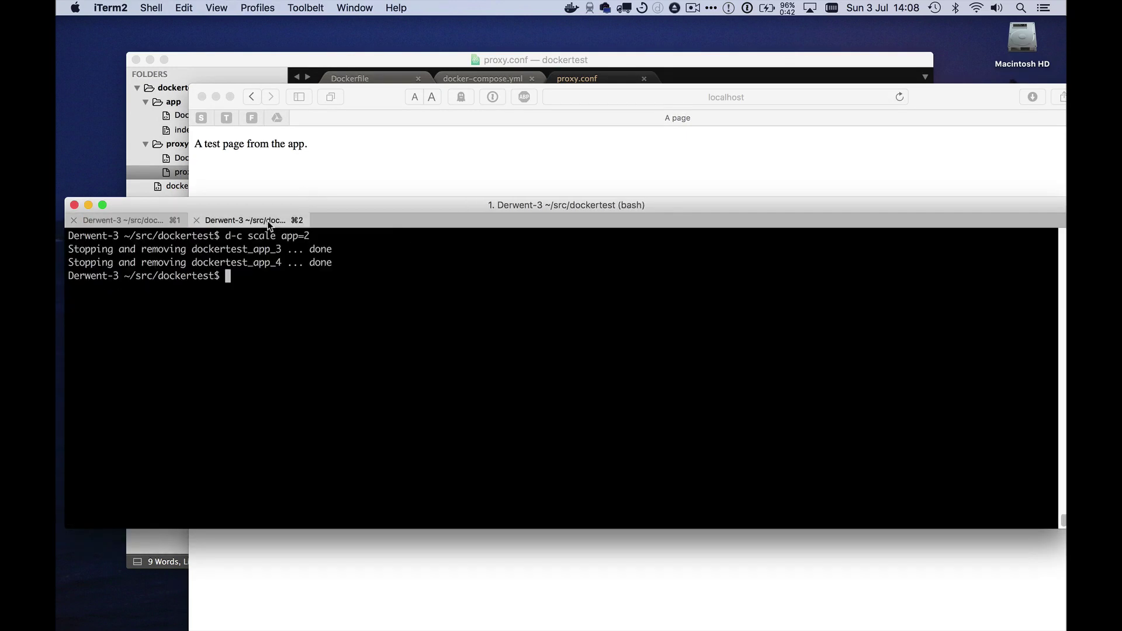
key(Up)
key(BackSpace)
text(30)
key(Return)
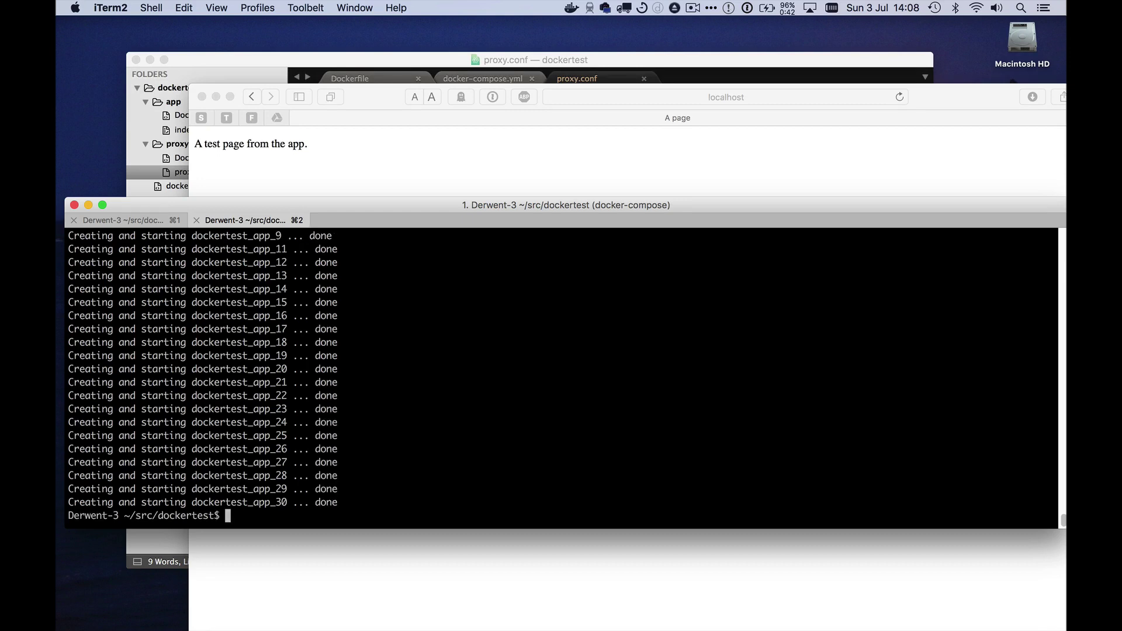
click(151, 218)
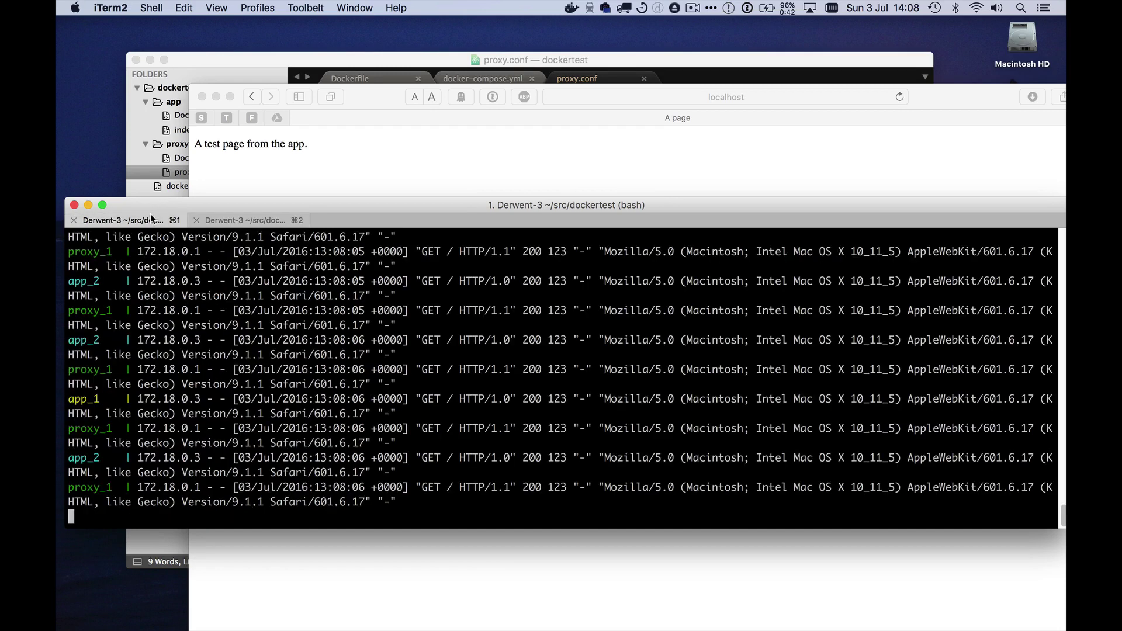
click(366, 159)
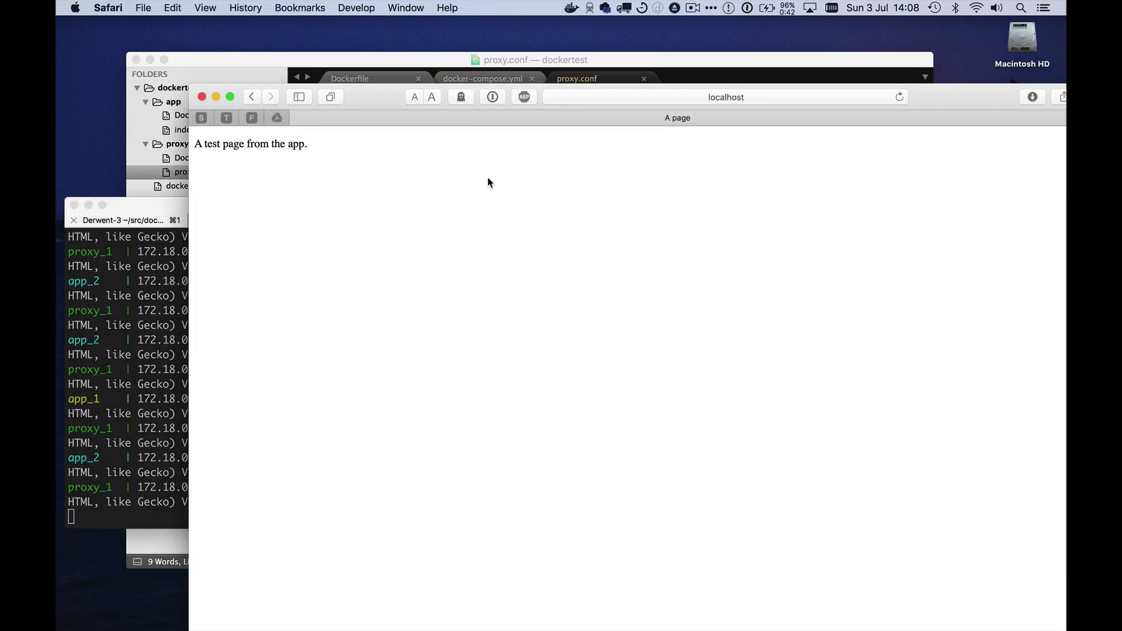
Reload the test page five times, reaching containers like app_11, app_20 and app_23
key(super+r)
key(super+r)
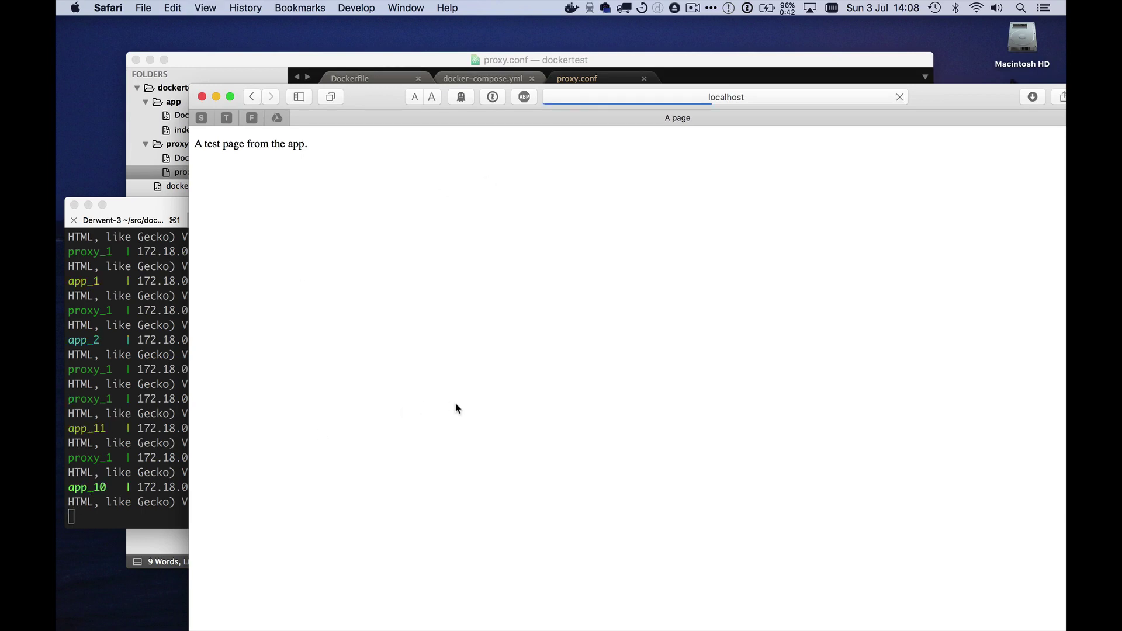
key(super+r)
key(super+r)
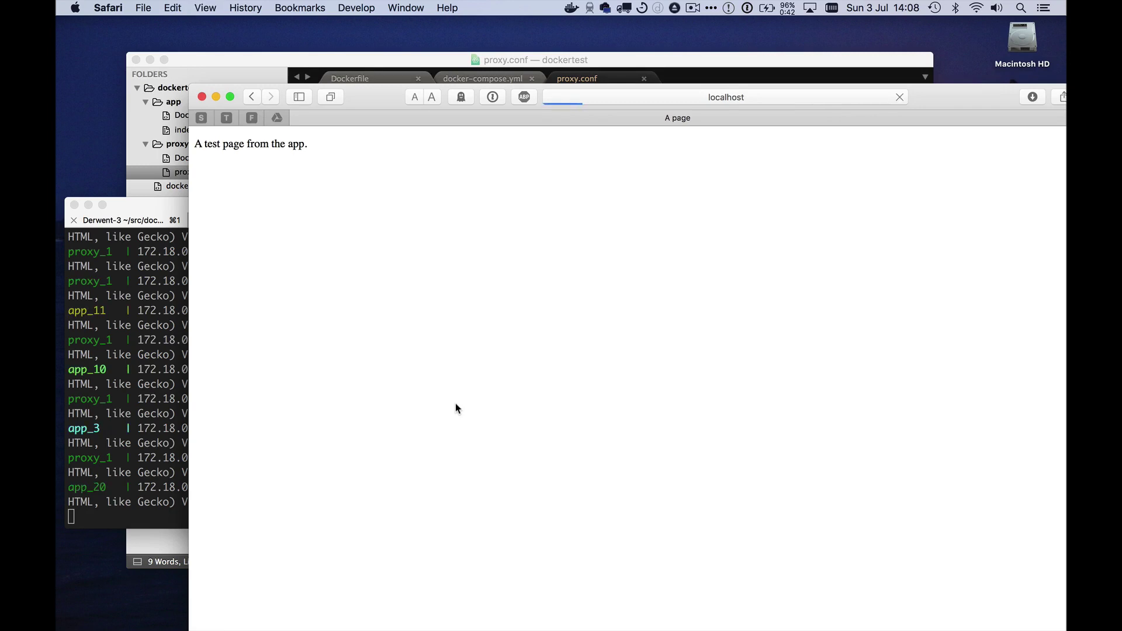
key(super+r)
key(super+r)
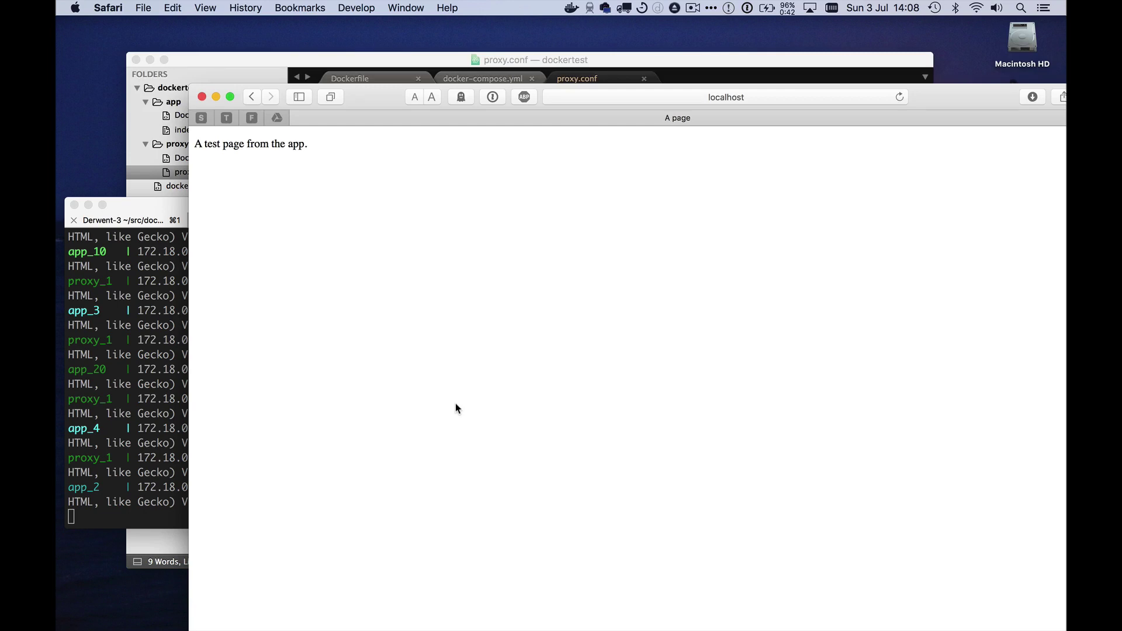
key(super+r)
key(super+r)
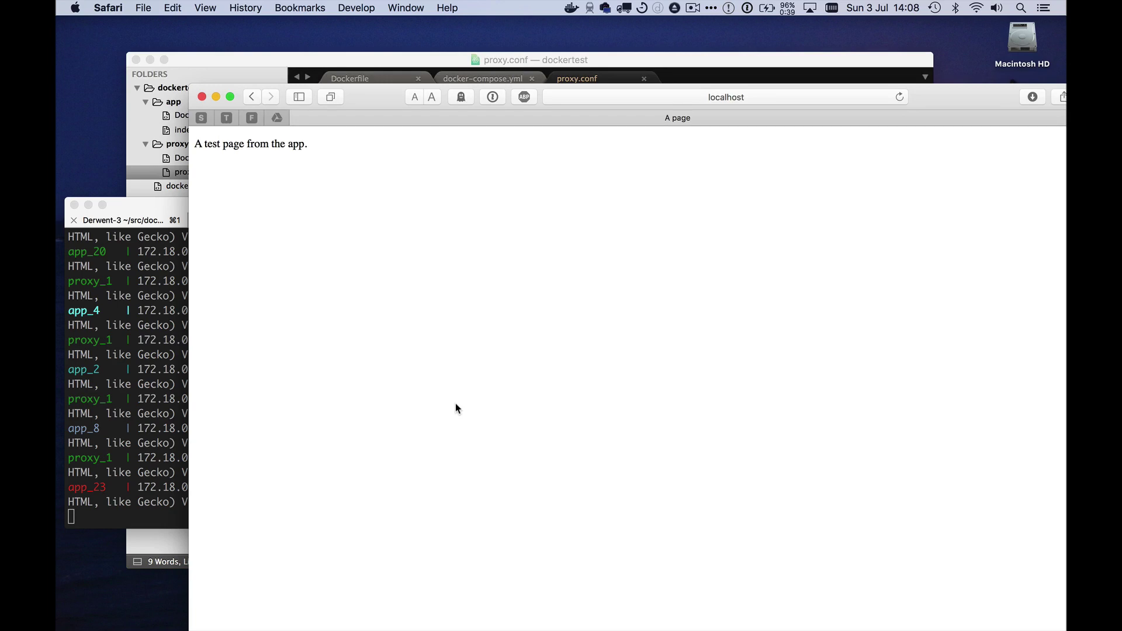
key(super+Tab)
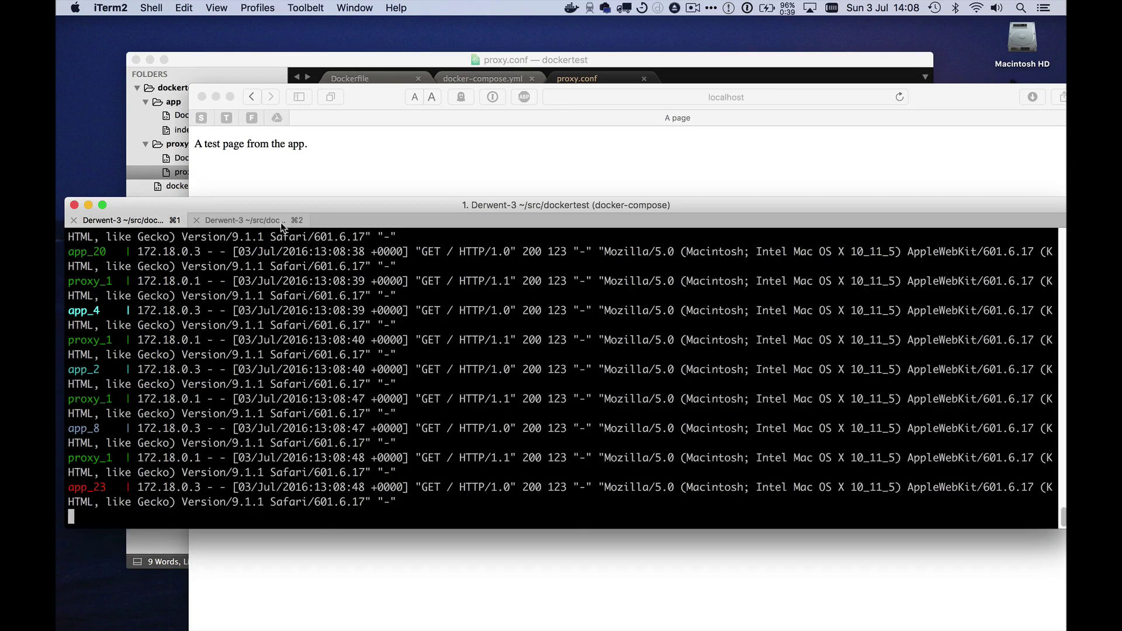
Run 'd-c scale app=3' in the scaling tab and watch the logs tab
click(281, 222)
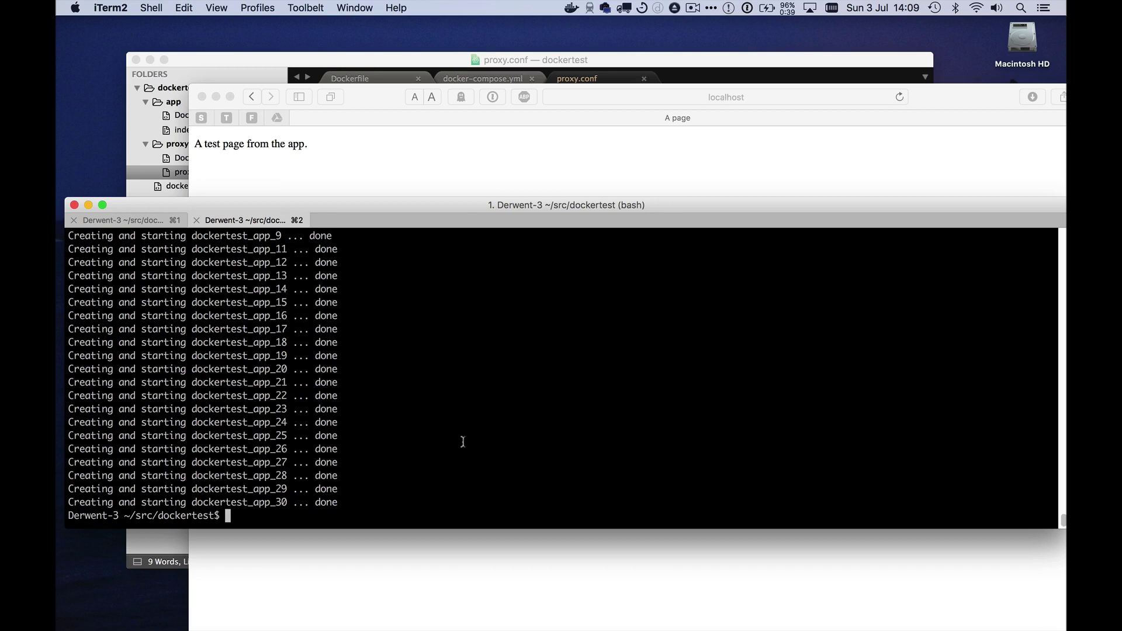
text(d-c scale app=3)
key(Return)
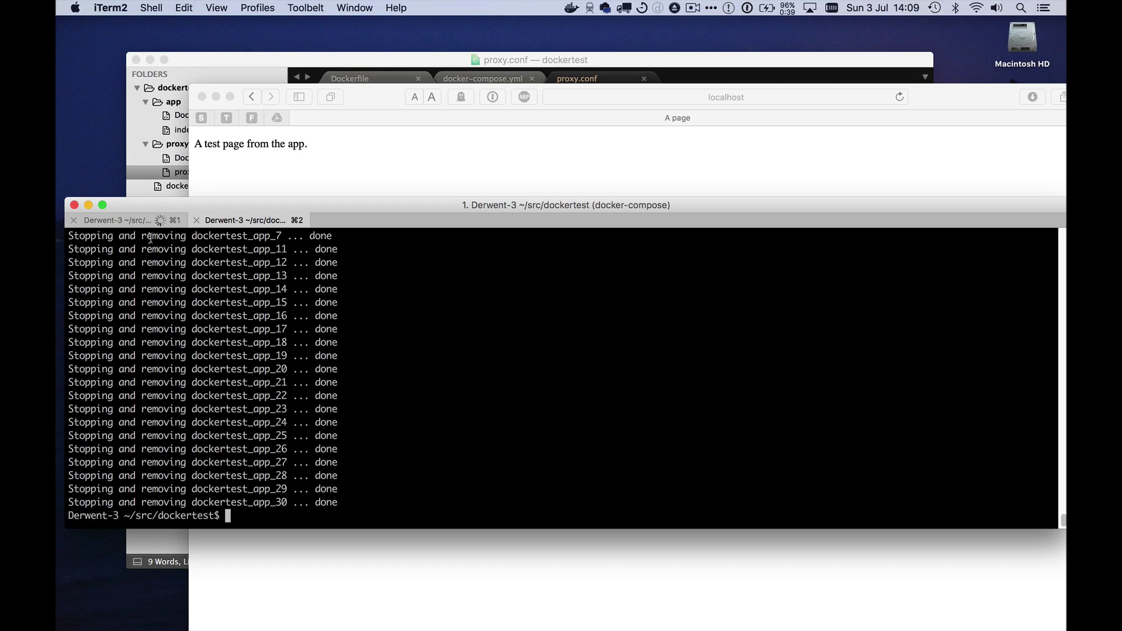
click(137, 220)
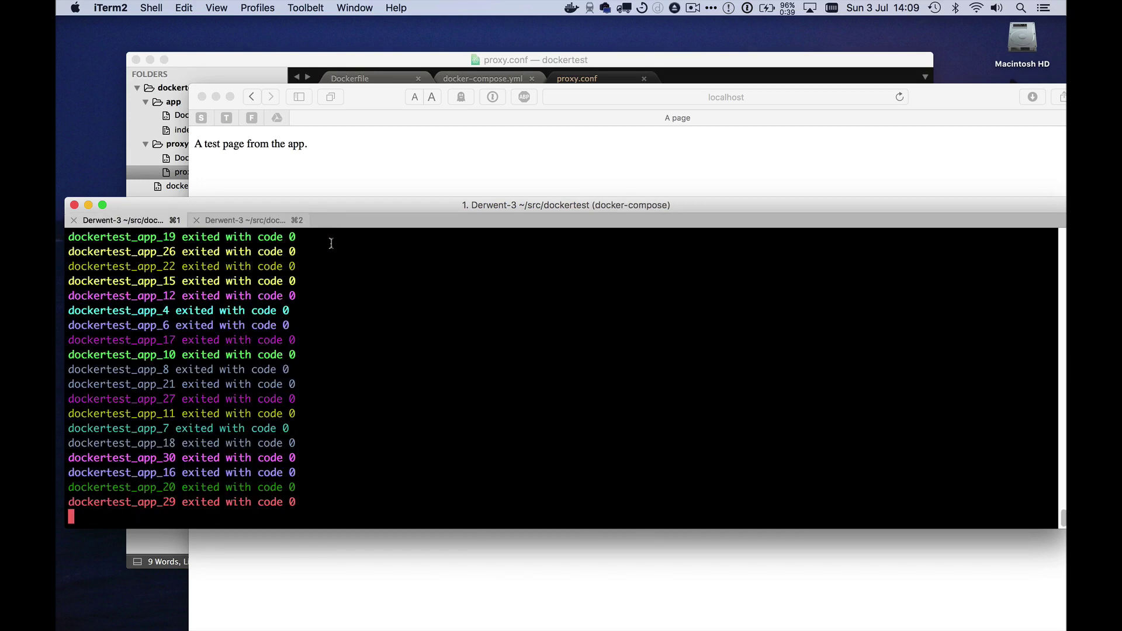
Reload the Safari test page four times, then bring proxy.conf back up in Sublime Text
click(406, 185)
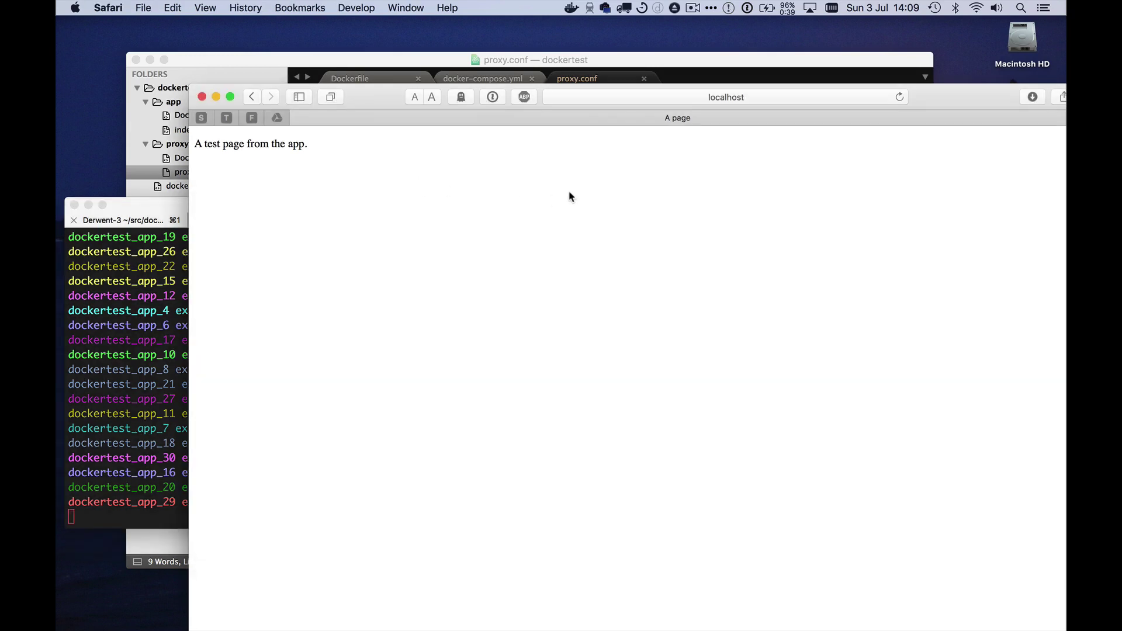
key(super+r)
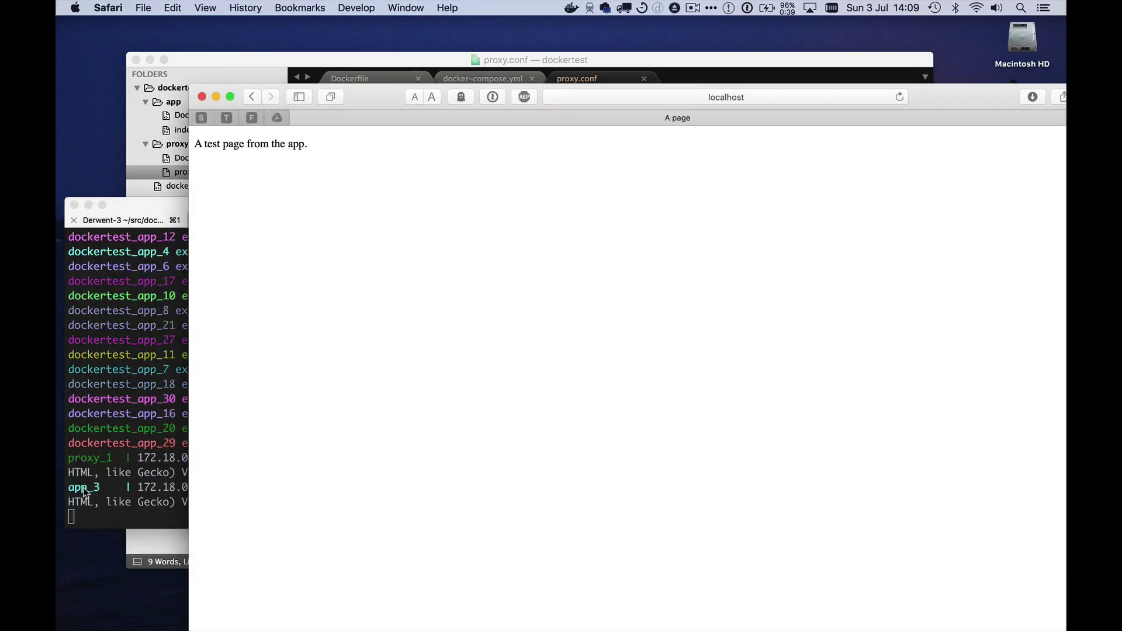
key(super+r)
key(super+r)
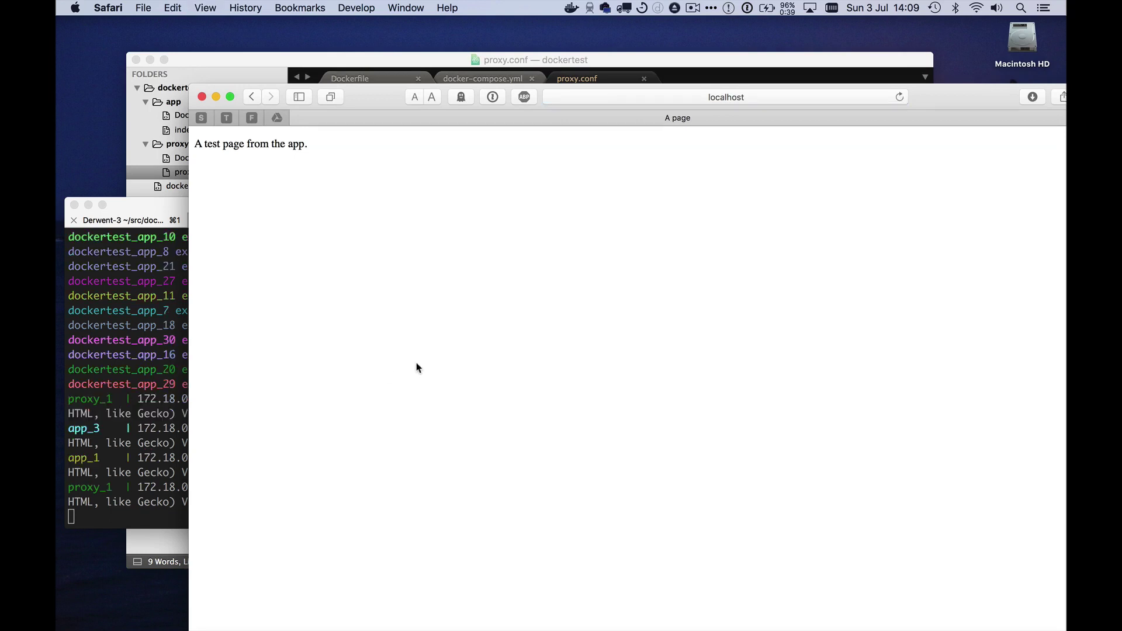
key(super+r)
key(super+r)
key(super+r)
key(super+r)
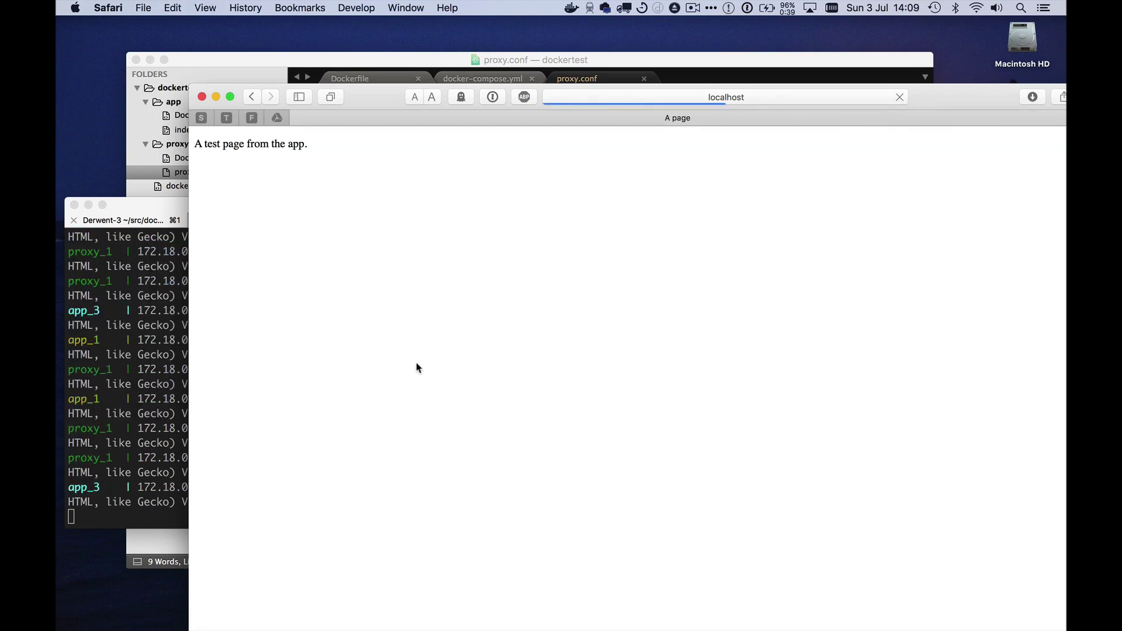
key(super+r)
key(super+r)
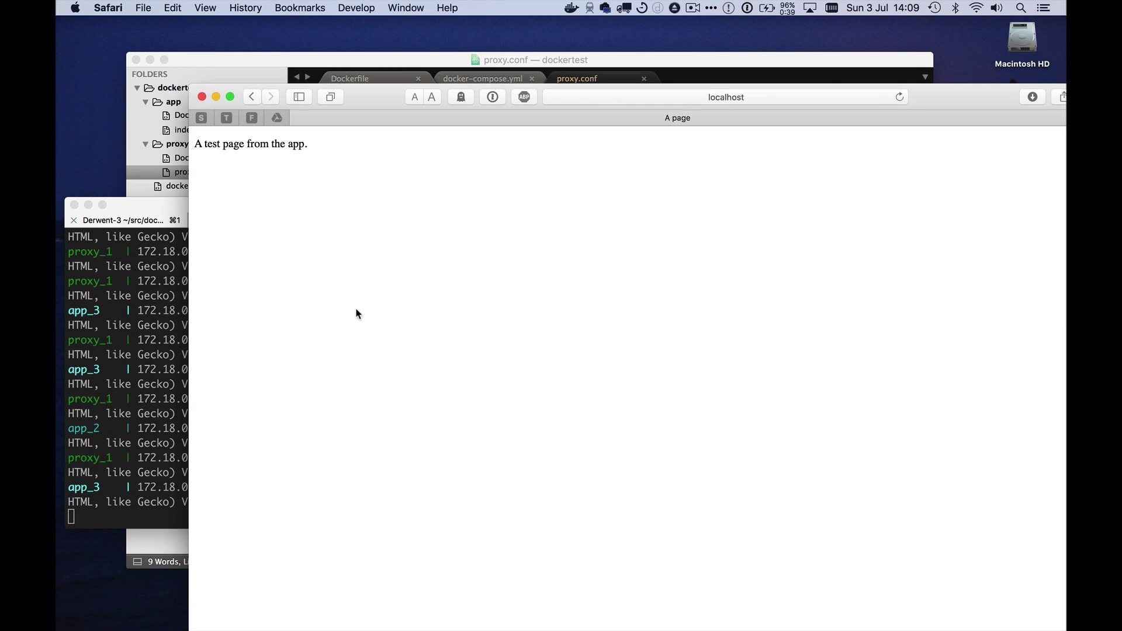
click(416, 60)
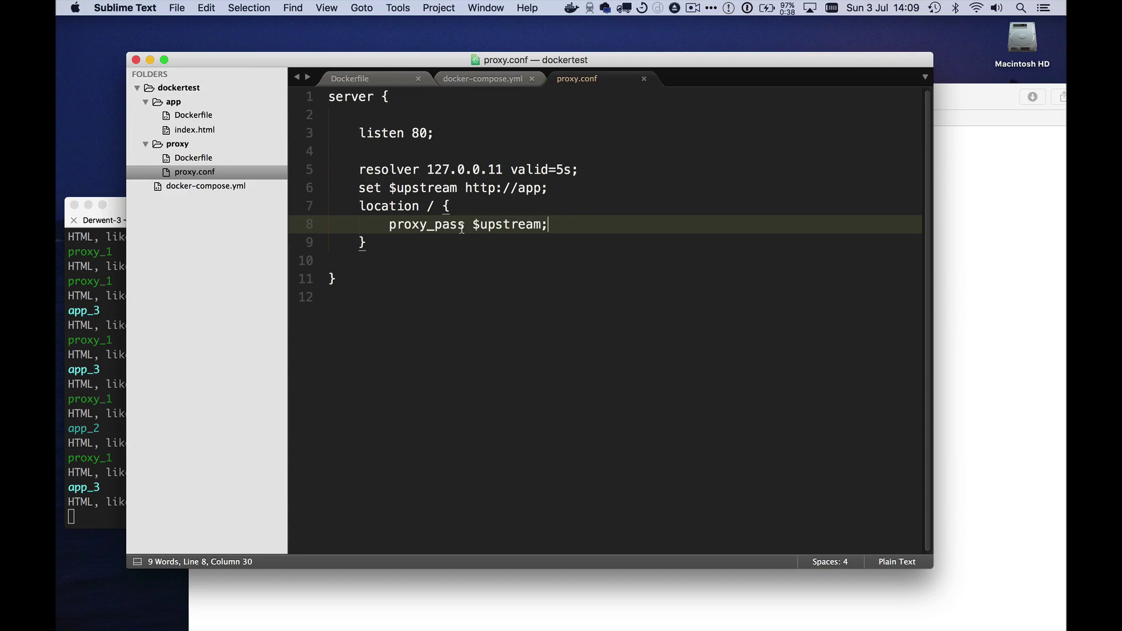
Highlight $upstream and valid=5s in proxy.conf, view the app and proxy Dockerfiles, then return
mouse_move(389, 188)
mouse_down()
mouse_move(457, 188)
mouse_move(549, 225)
mouse_up()
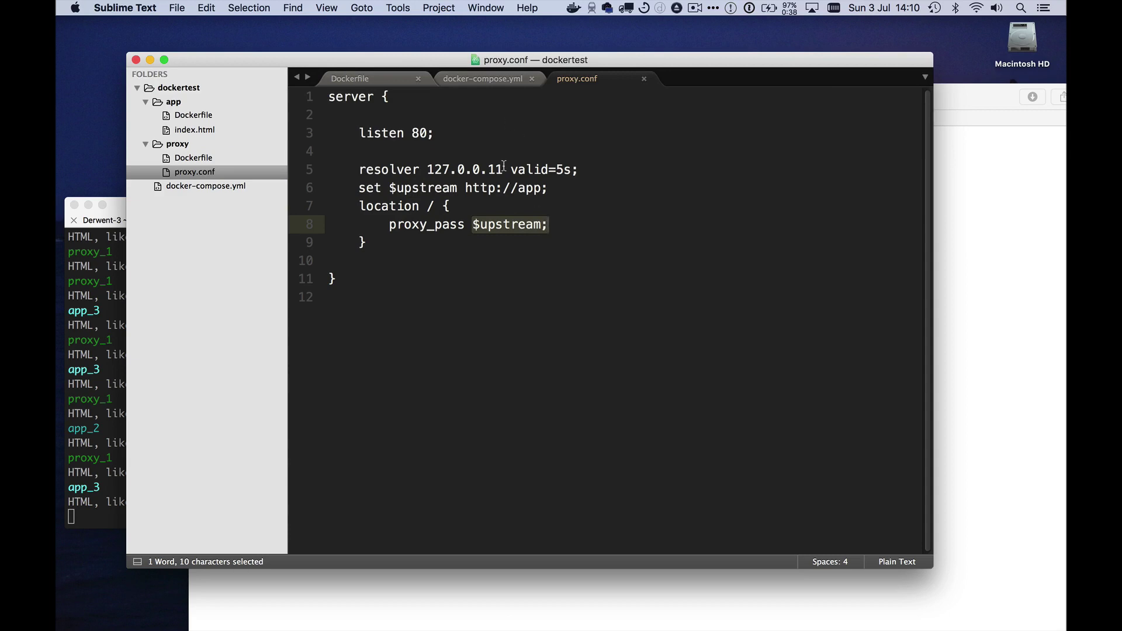
drag(503, 170, 574, 173)
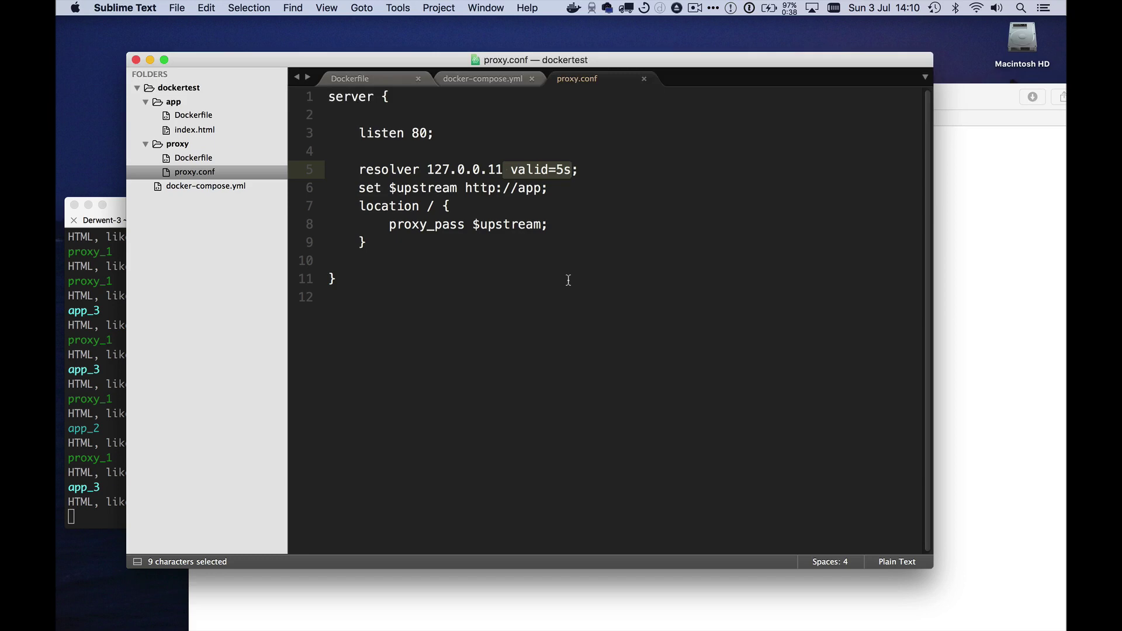
click(193, 117)
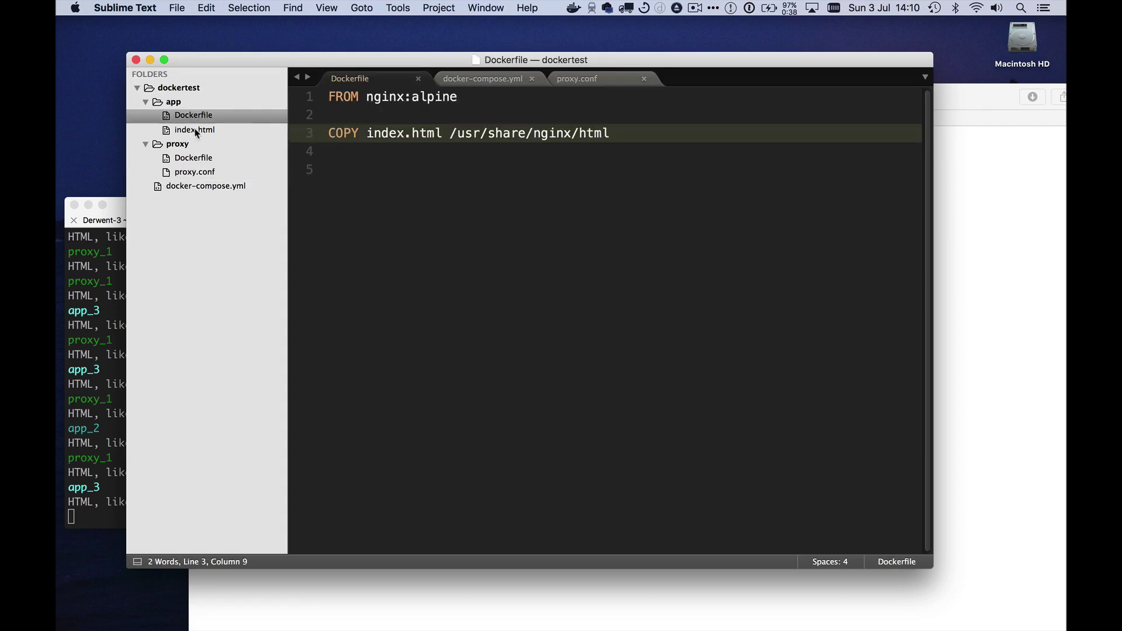
click(204, 159)
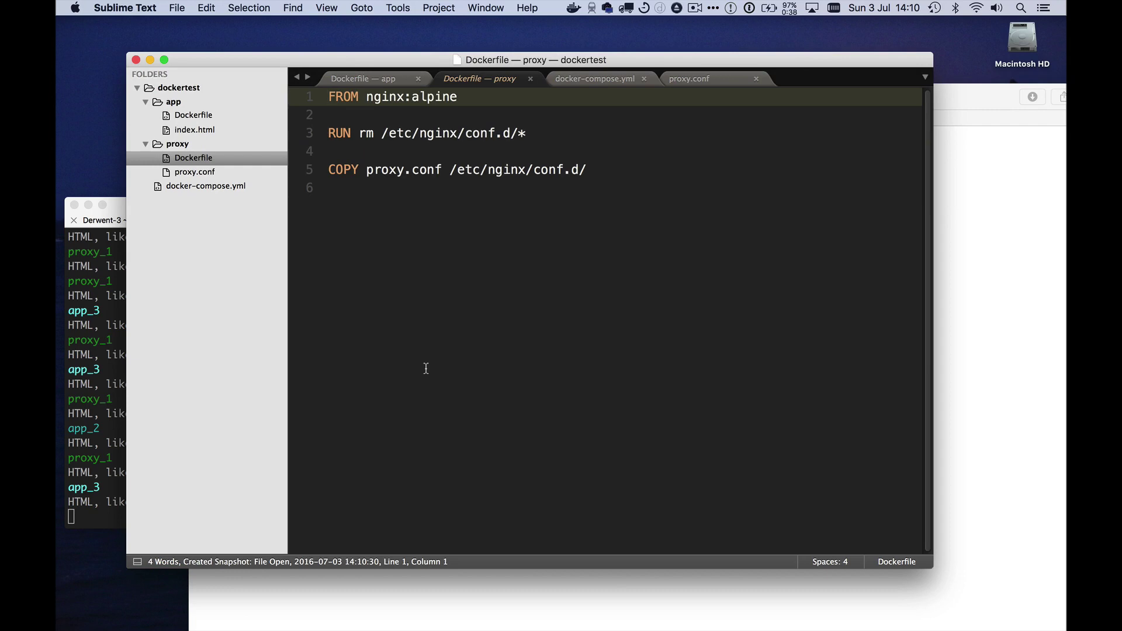
click(212, 173)
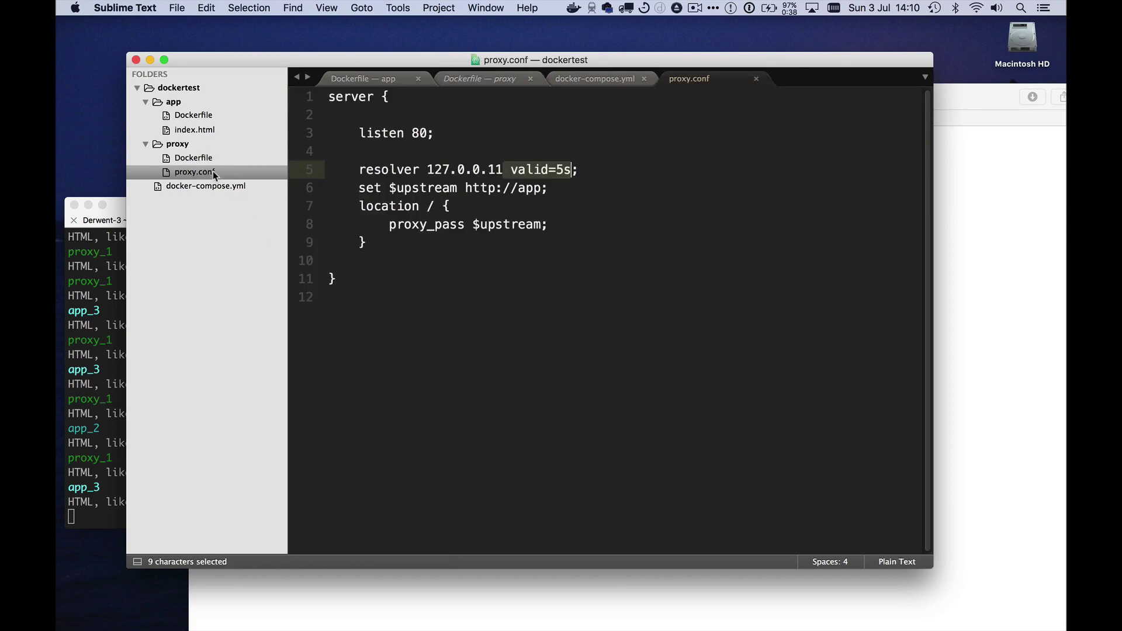